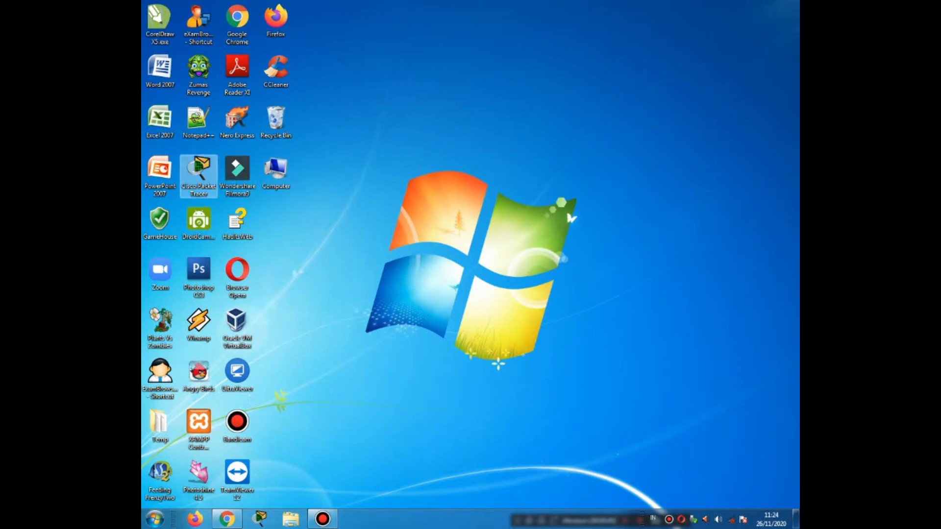
# - Open Cisco Packet Tracer full-screen and place three PC-PT devices in a horizontal row across the lower workspace
pyautogui.doubleClick(198, 175)
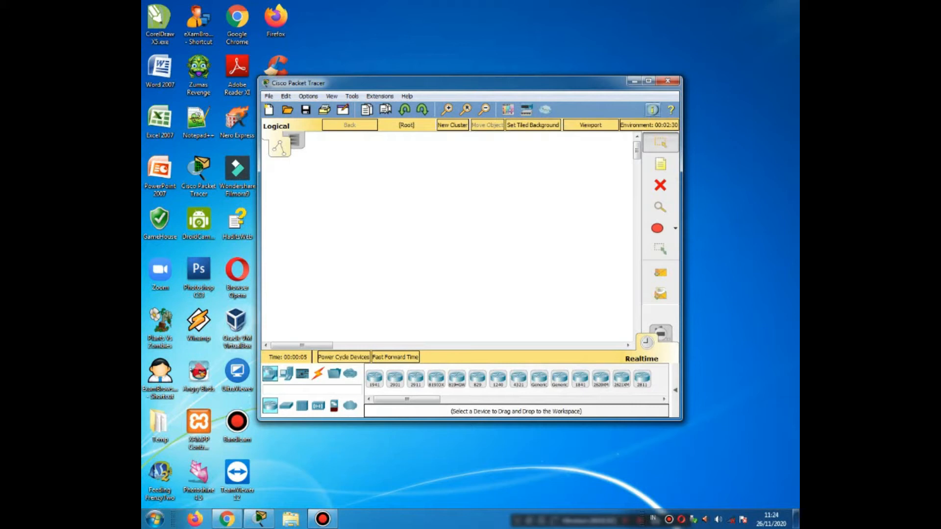
pyautogui.click(649, 80)
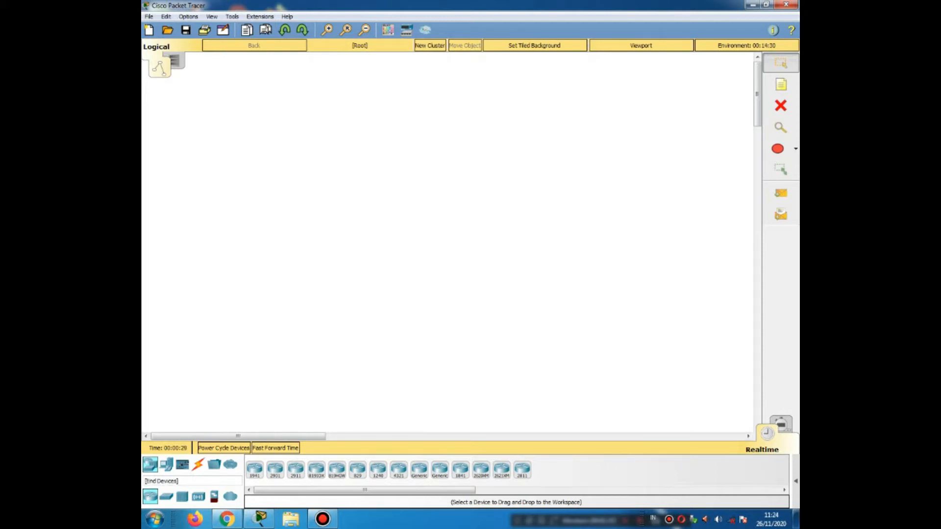
pyautogui.click(166, 464)
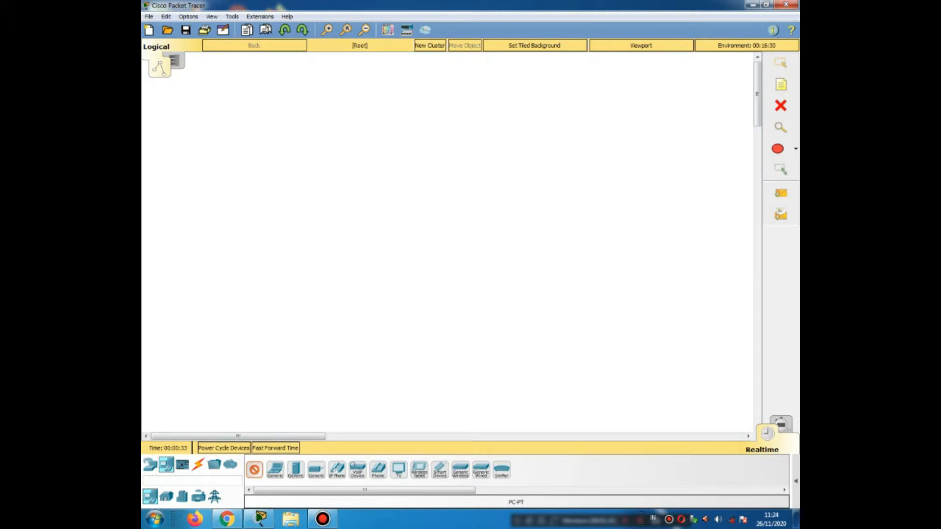
pyautogui.click(263, 302)
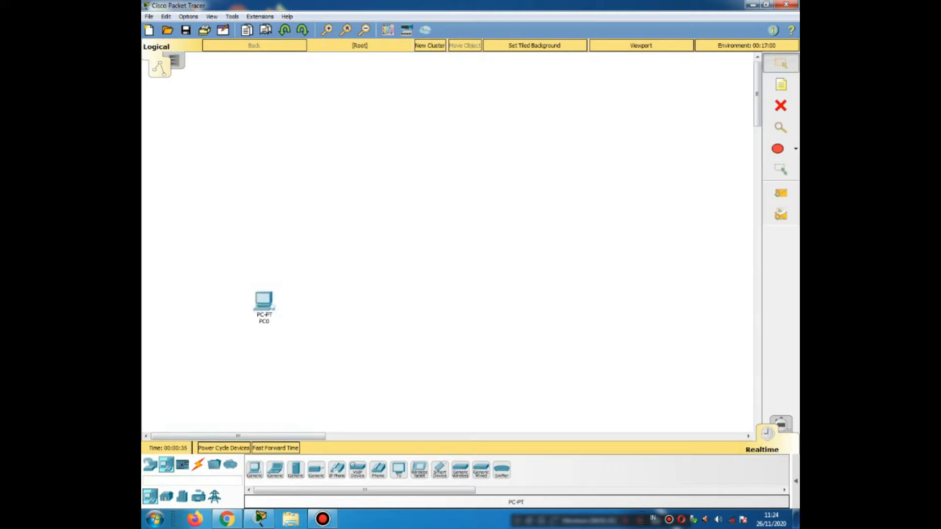
pyautogui.click(255, 469)
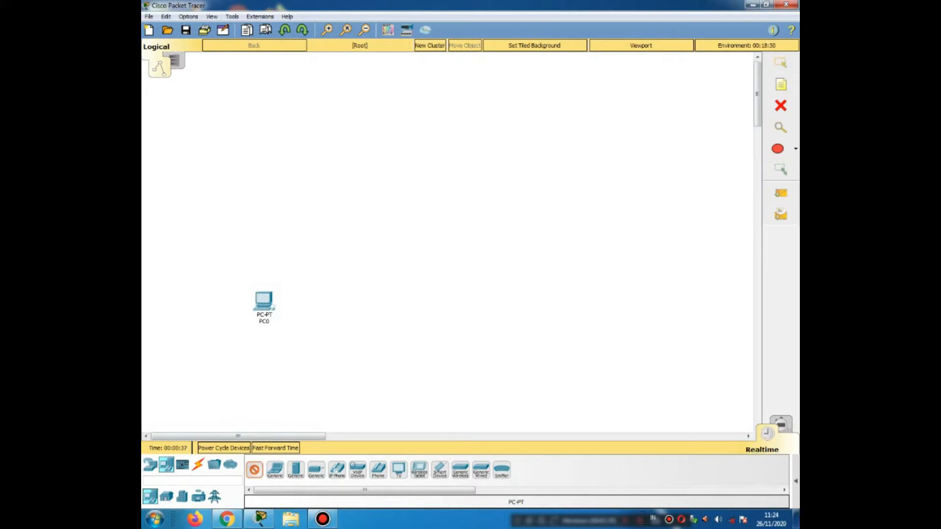
pyautogui.click(365, 303)
pyautogui.click(254, 469)
pyautogui.click(465, 302)
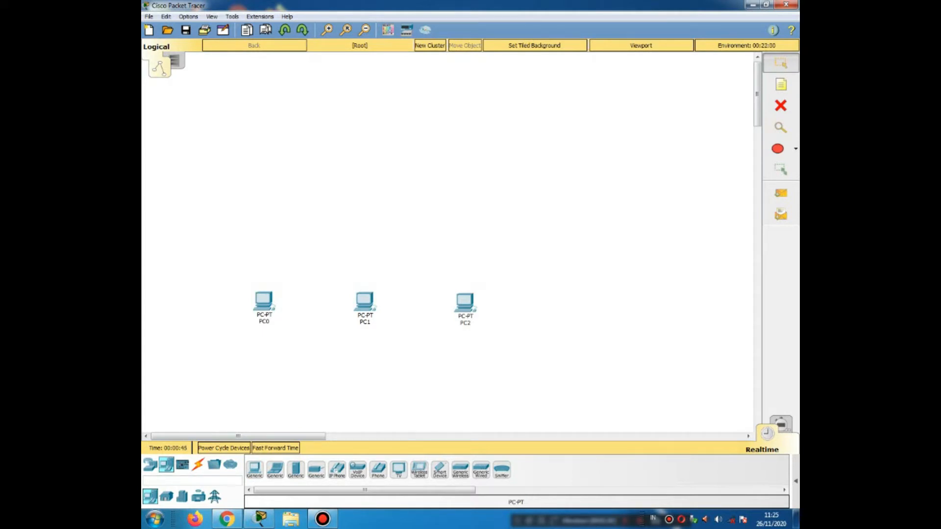
# - Rearrange the three PCs so that PC0 and PC1 stand close together and PC2 sits farther along the row
pyautogui.moveTo(365, 300); pyautogui.dragTo(325, 299)
pyautogui.moveTo(464, 302); pyautogui.dragTo(444, 308)
pyautogui.moveTo(325, 300); pyautogui.dragTo(349, 303)
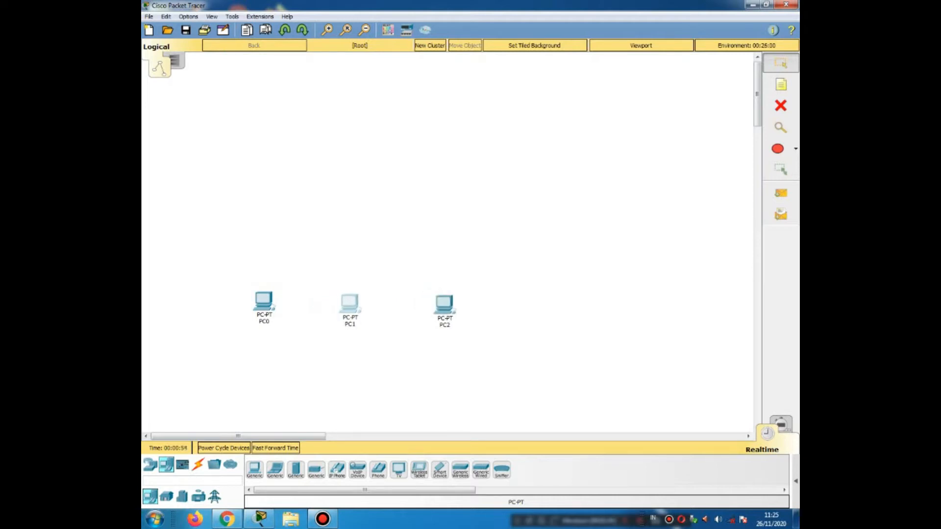
pyautogui.moveTo(263, 302); pyautogui.dragTo(260, 305)
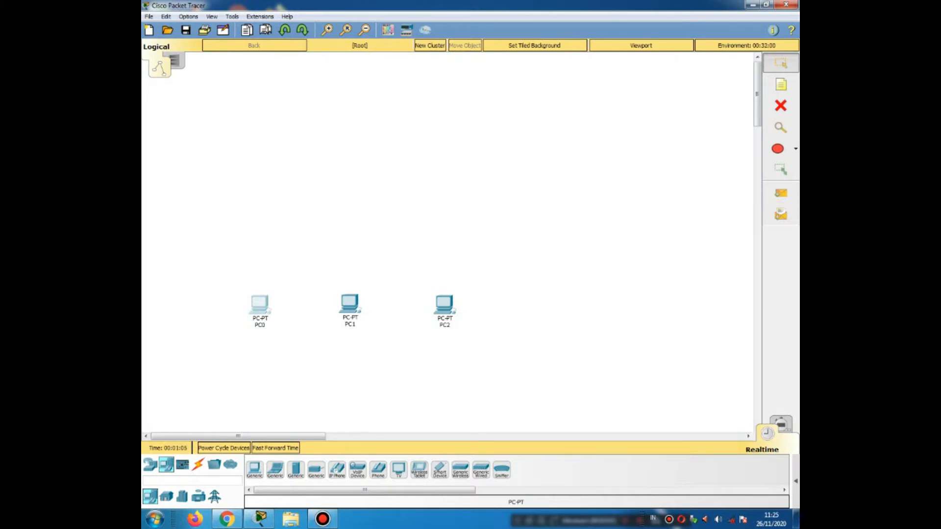
pyautogui.moveTo(349, 303); pyautogui.dragTo(319, 304)
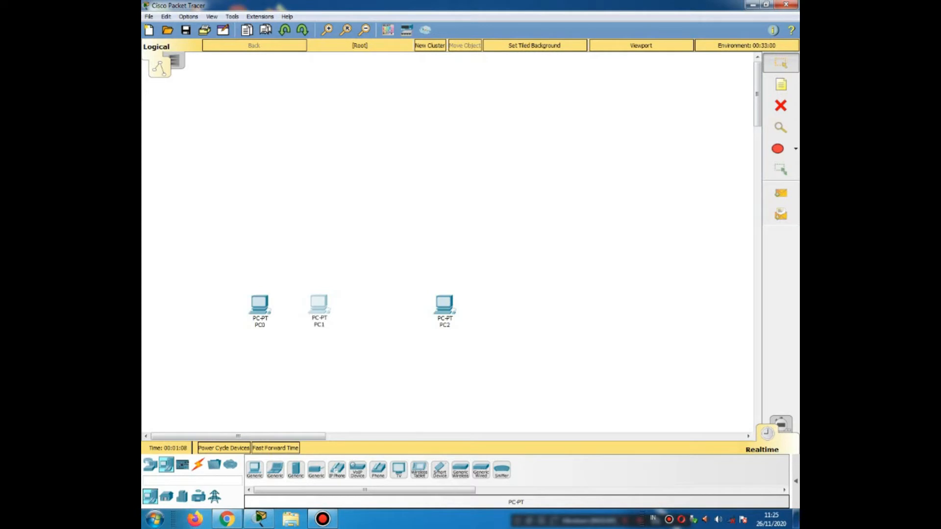
pyautogui.moveTo(445, 303); pyautogui.dragTo(408, 304)
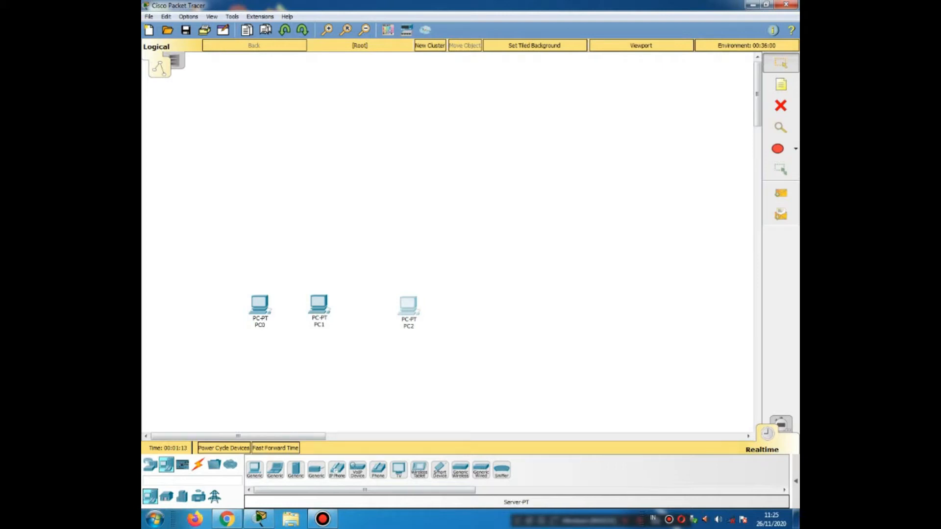
# - Add a fourth PC-PT at the end of the row, beyond PC2, and adjust its spacing
pyautogui.click(254, 469)
pyautogui.click(509, 304)
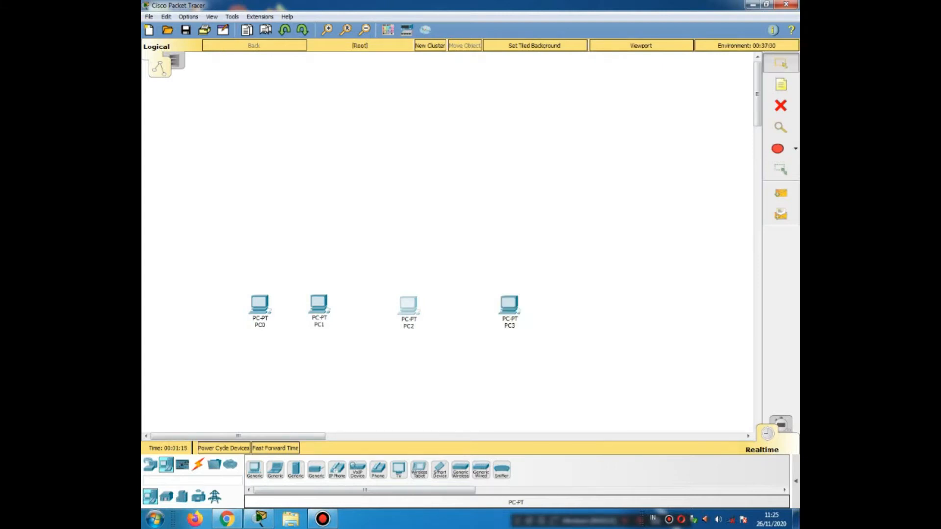
pyautogui.moveTo(510, 305); pyautogui.dragTo(498, 307)
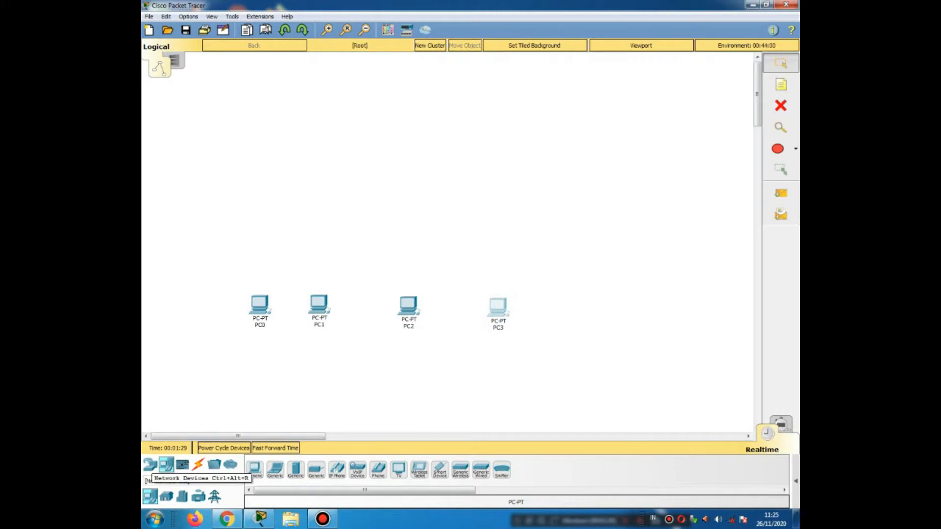
# - Place a 2960-24TT switch above and between PC0 and PC1
pyautogui.click(150, 465)
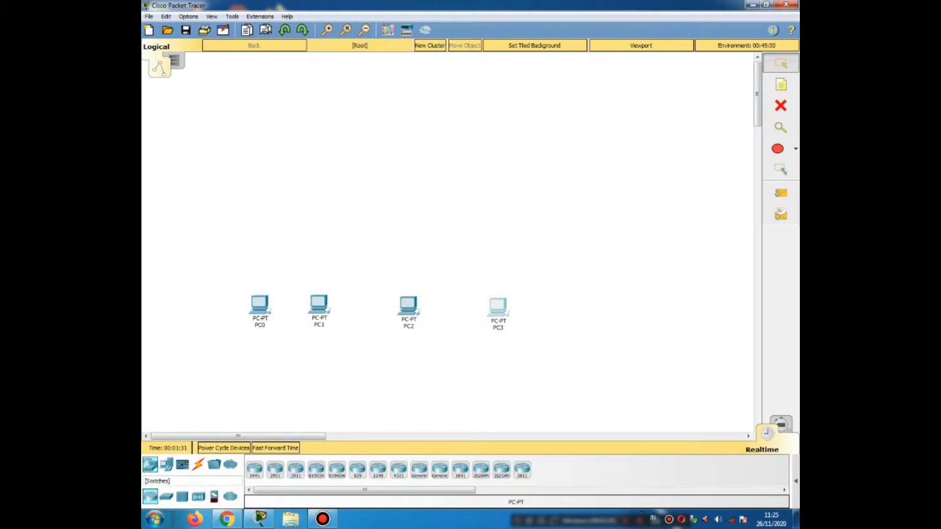
pyautogui.click(166, 497)
pyautogui.click(254, 469)
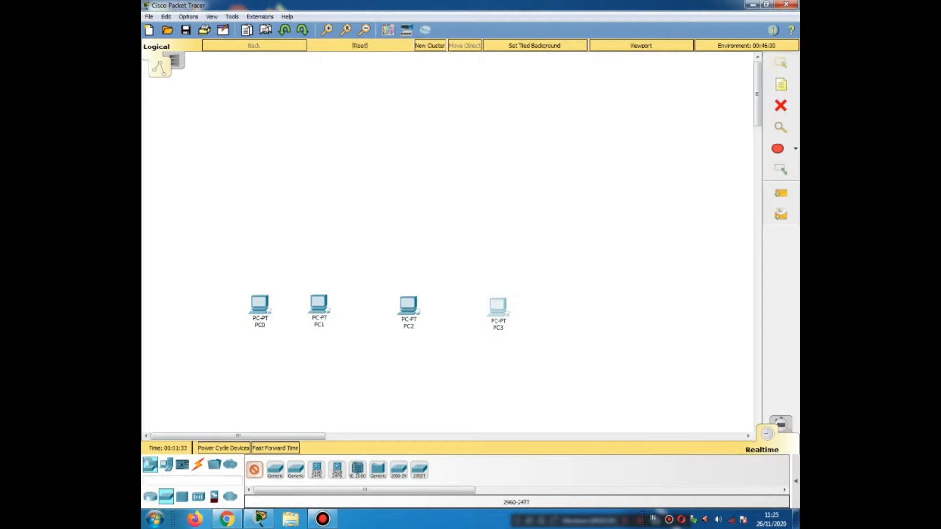
pyautogui.click(295, 253)
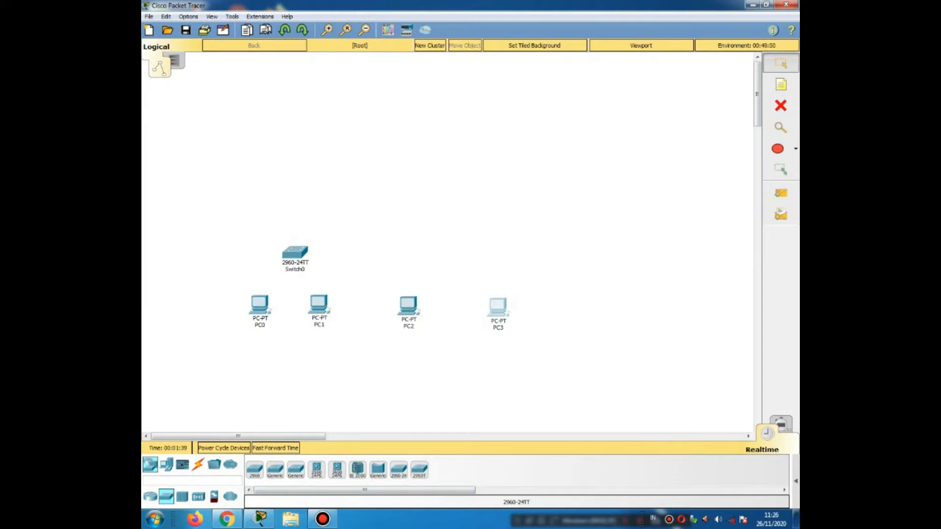
# - Place three generic Router-PT routers in a row above the other devices, roughly over the switch, PC2 and PC3
pyautogui.click(150, 496)
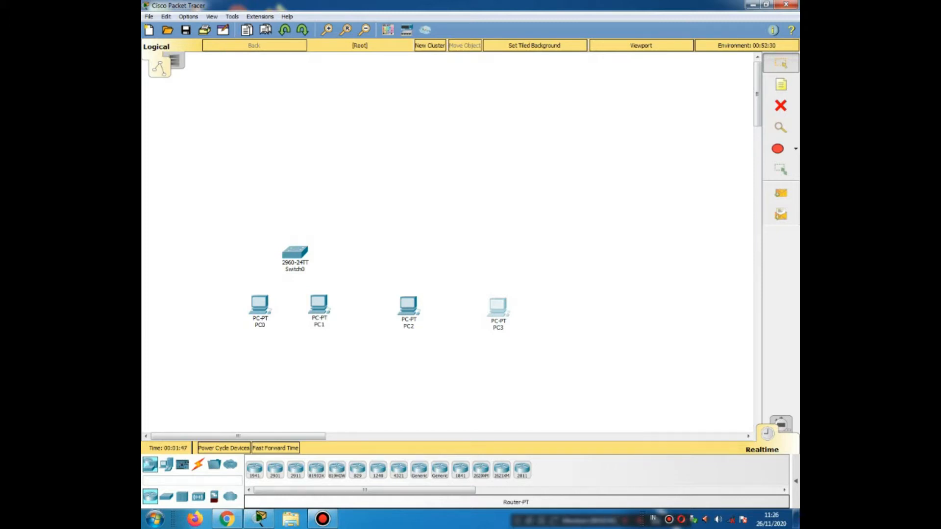
pyautogui.click(418, 469)
pyautogui.click(312, 157)
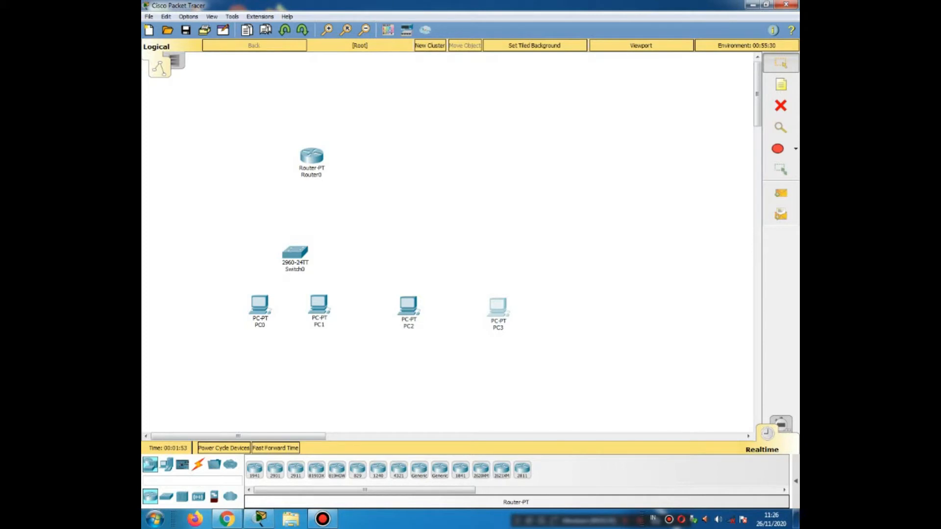
pyautogui.click(419, 470)
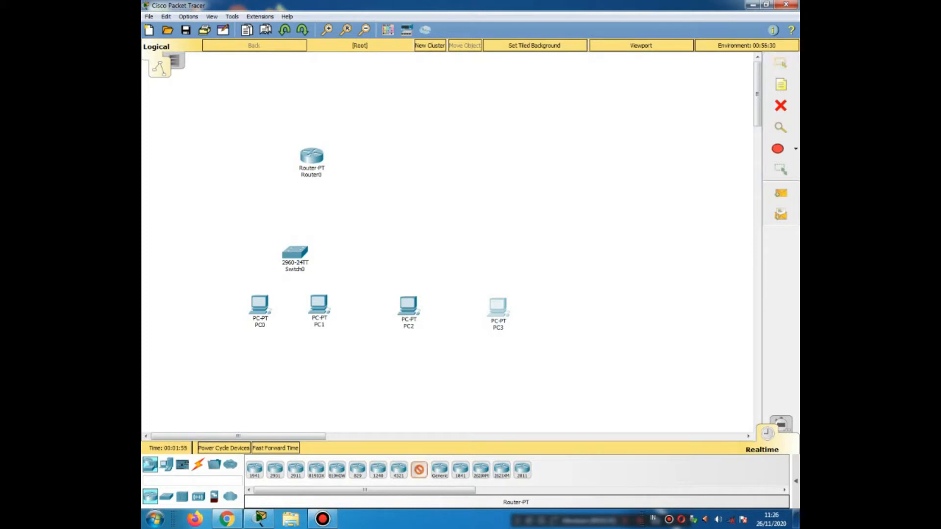
pyautogui.click(397, 153)
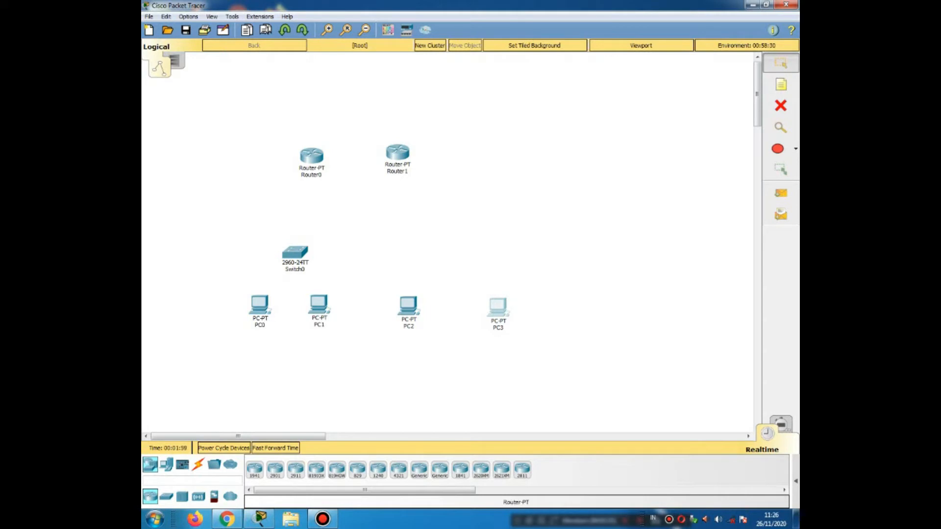
pyautogui.click(419, 470)
pyautogui.click(498, 157)
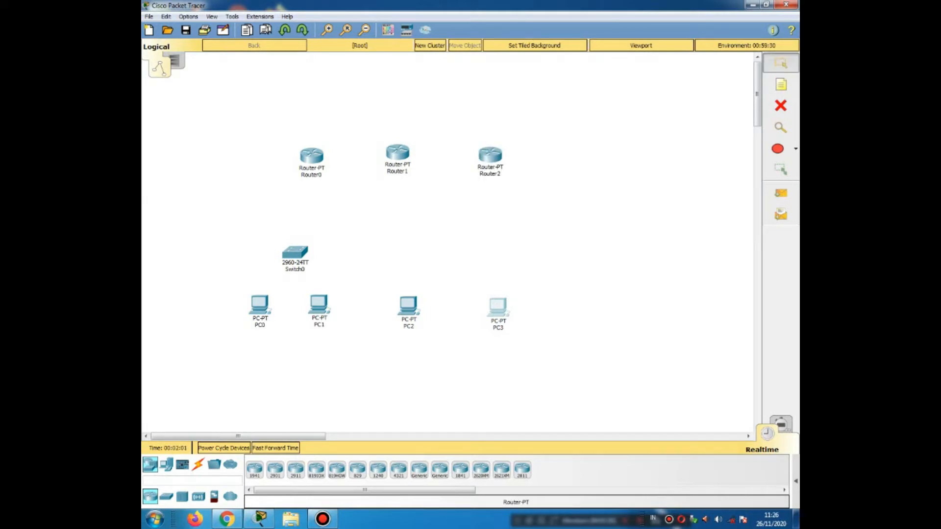
pyautogui.moveTo(397, 153); pyautogui.dragTo(413, 153)
pyautogui.moveTo(498, 156); pyautogui.dragTo(496, 156)
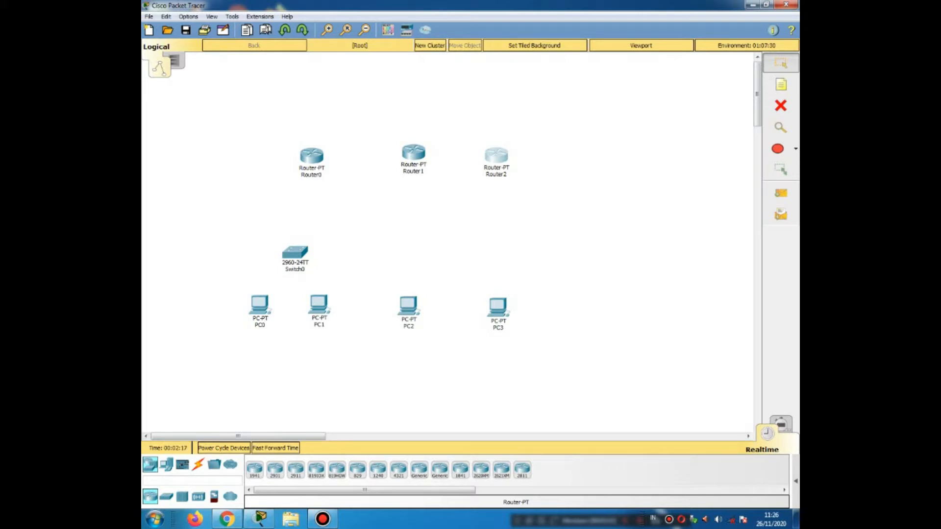
# - Connect PC0 to the switch's FastEthernet0/1 port with a copper straight-through cable
pyautogui.click(198, 464)
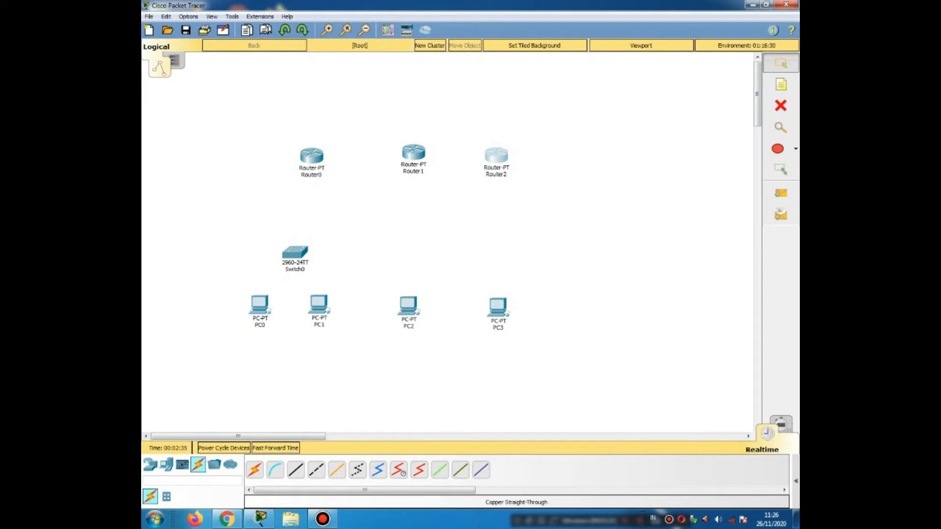
pyautogui.click(295, 469)
pyautogui.click(260, 303)
pyautogui.click(282, 318)
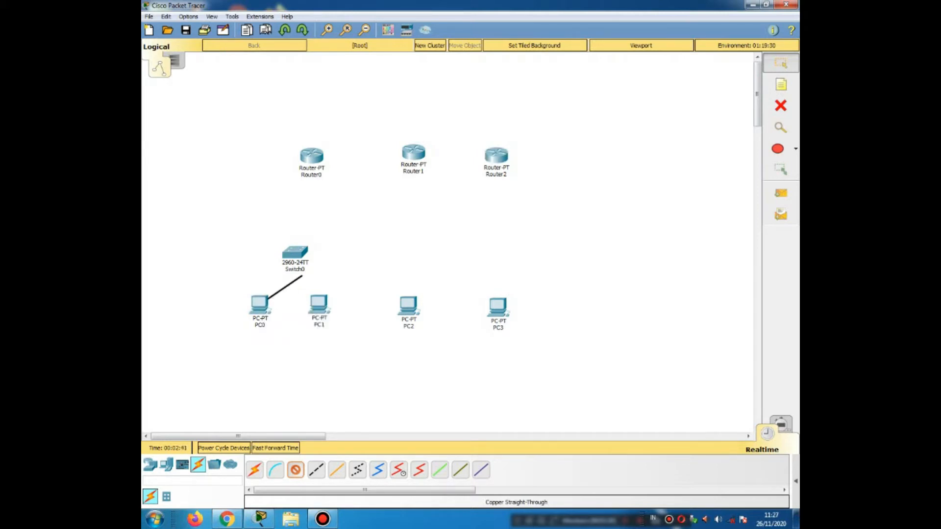
pyautogui.click(289, 258)
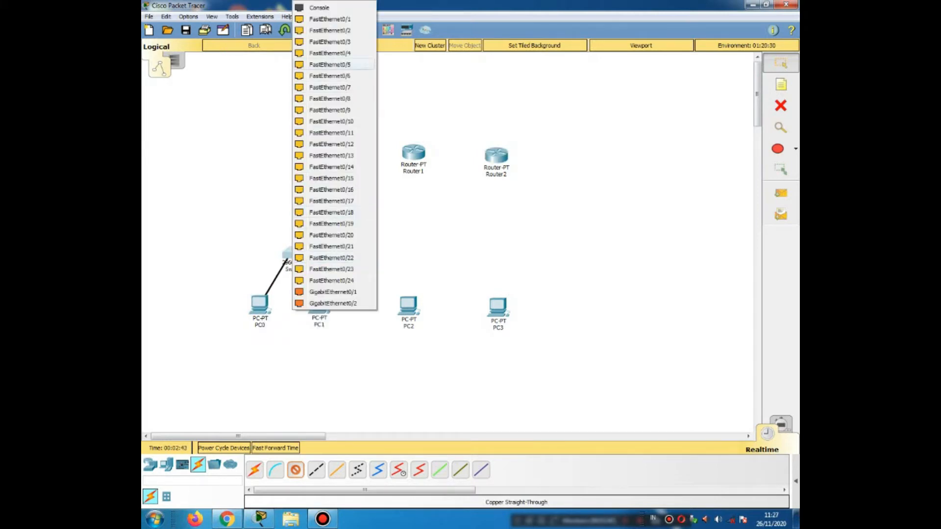
pyautogui.click(330, 53)
# - Connect PC1 to the switch's FastEthernet0/2 port with a copper straight-through cable
pyautogui.click(295, 470)
pyautogui.click(319, 304)
pyautogui.click(333, 317)
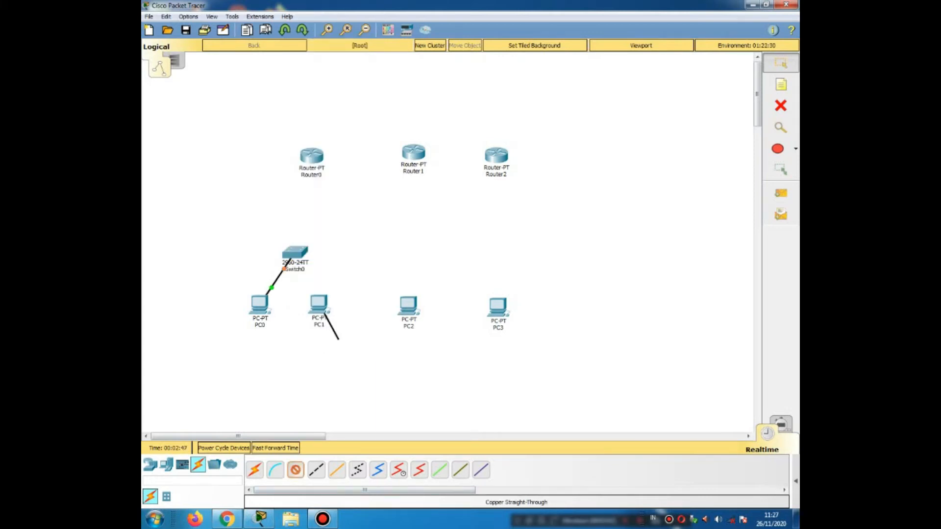
pyautogui.click(294, 254)
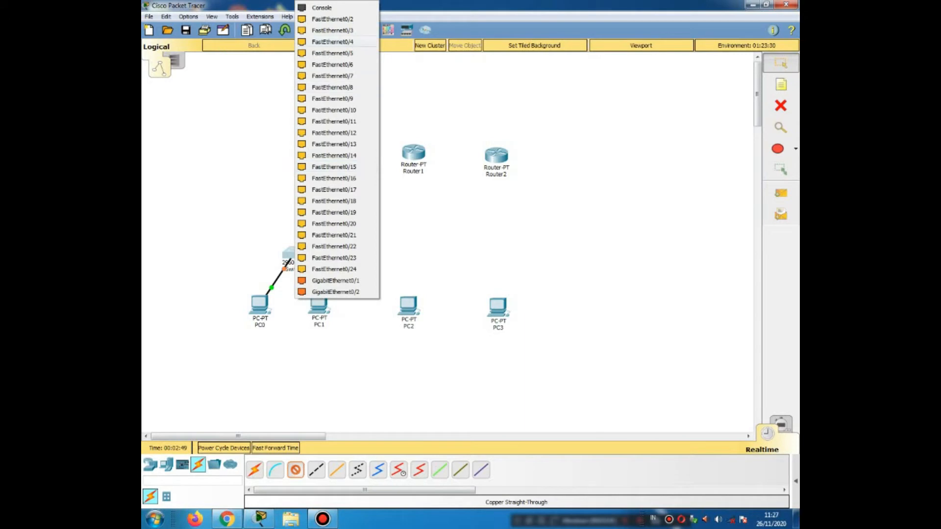
pyautogui.click(332, 42)
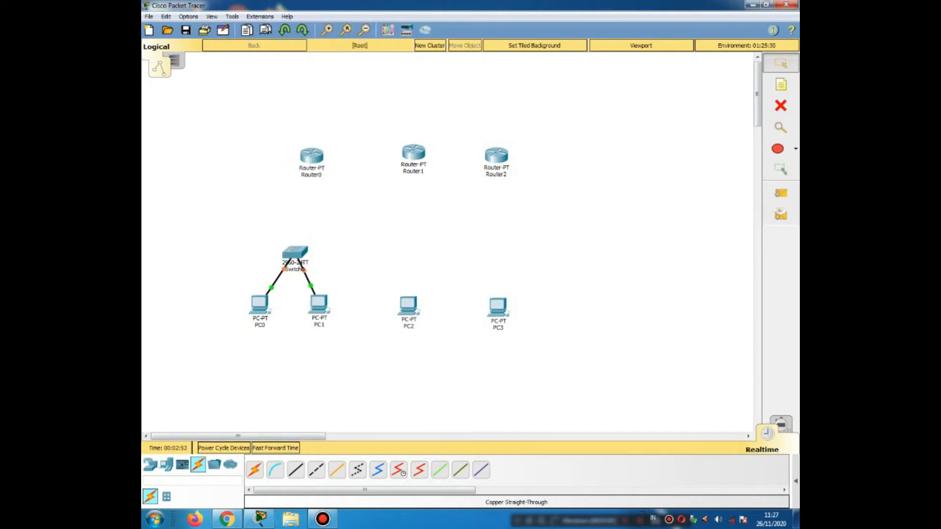
# - Align Router0 above the switch and link the switch's FastEthernet0/3 to Router0's FastEthernet0/0 with a copper cross-over cable
pyautogui.moveTo(312, 156); pyautogui.dragTo(303, 154)
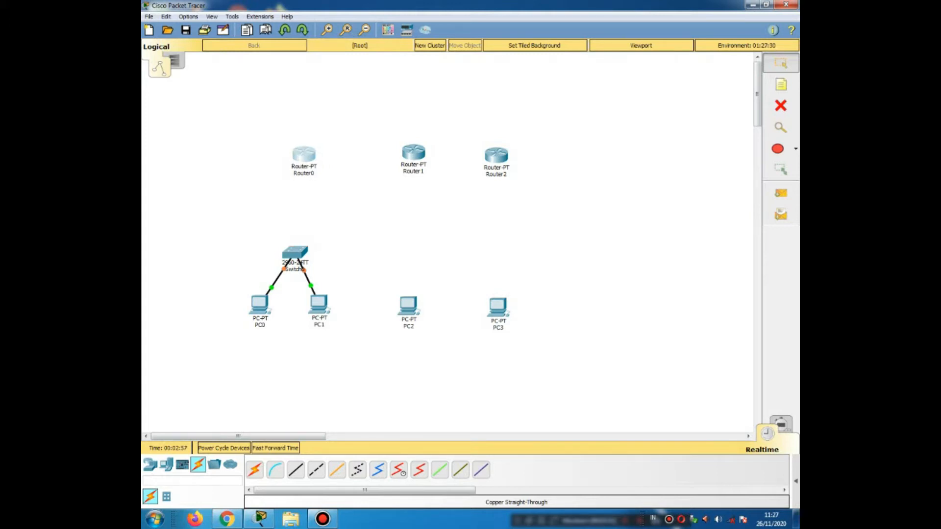
pyautogui.moveTo(295, 253)
pyautogui.click(316, 469)
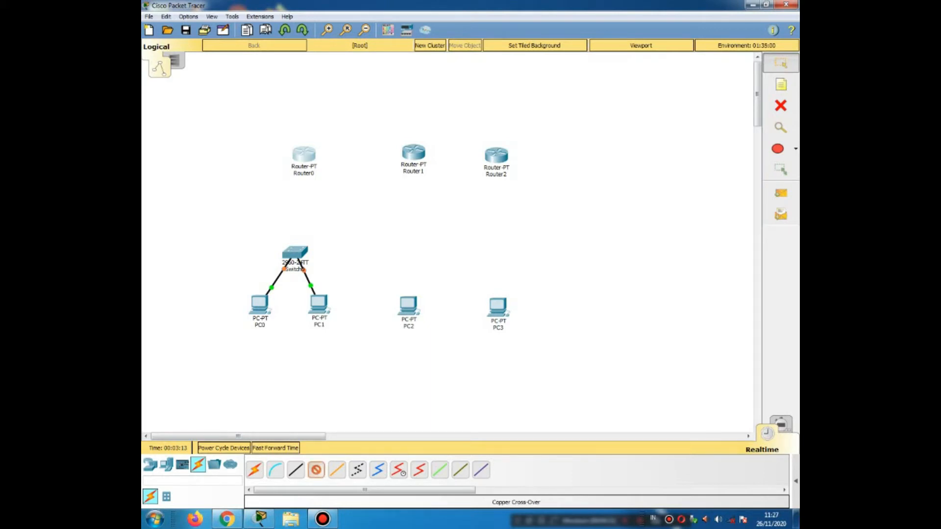
pyautogui.click(295, 252)
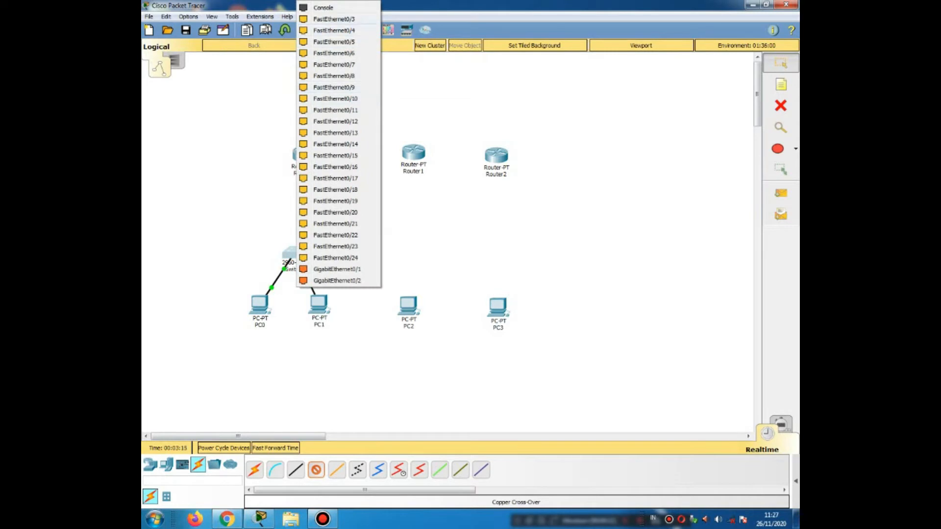
pyautogui.click(333, 19)
pyautogui.click(303, 154)
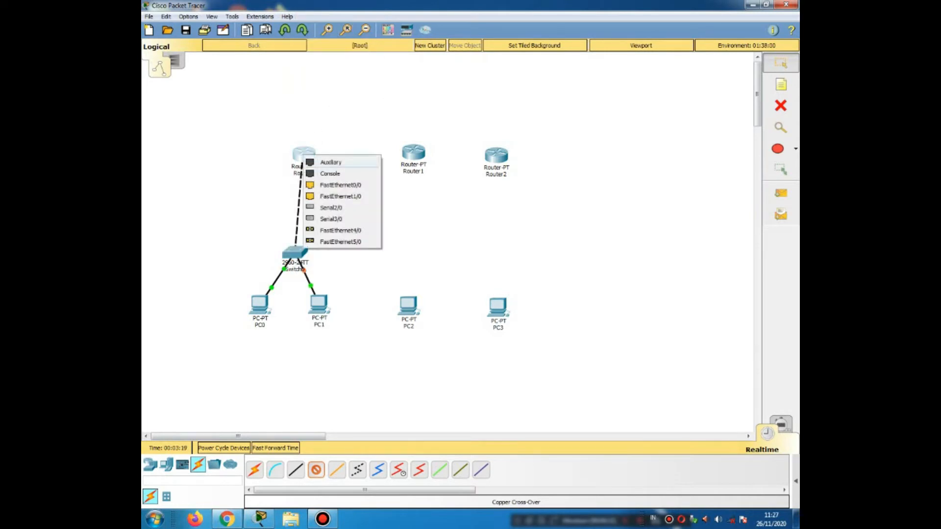
pyautogui.click(341, 184)
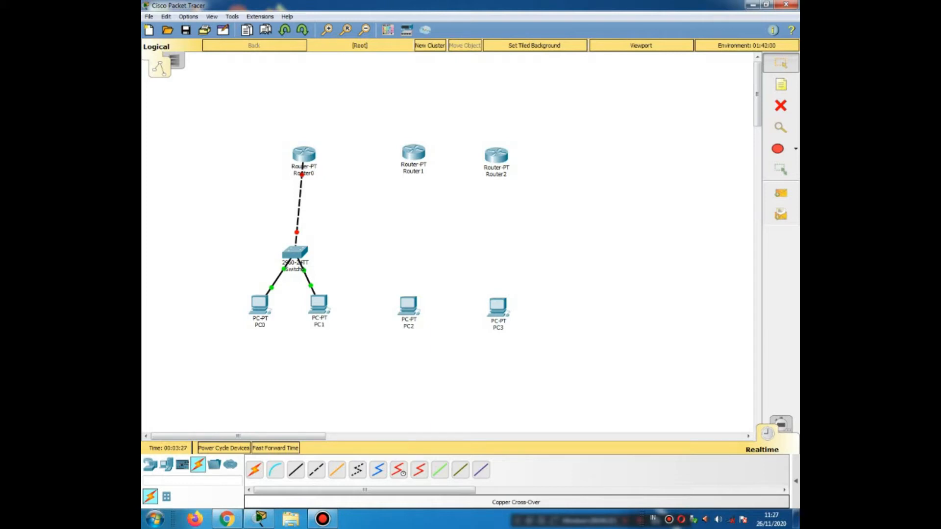
# - Connect PC2's FastEthernet0 port to Router1 with a copper cross-over cable
pyautogui.click(316, 469)
pyautogui.click(406, 304)
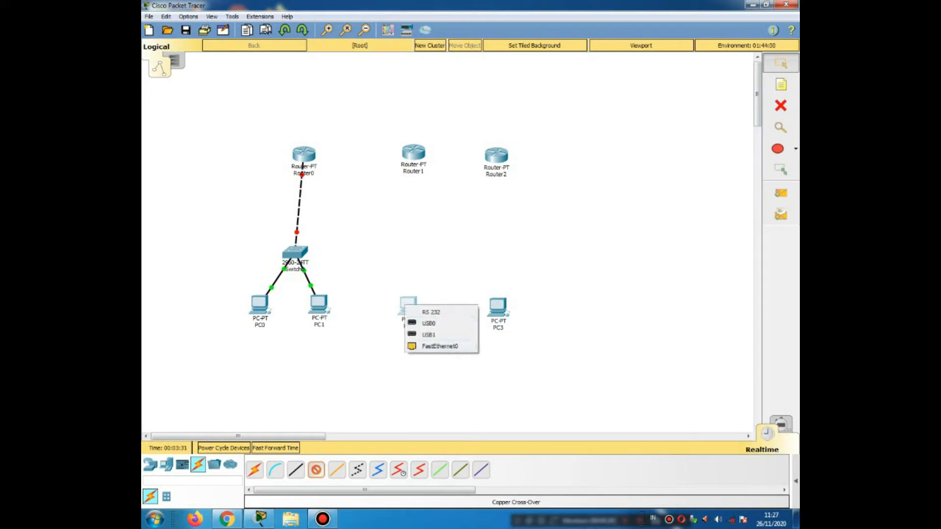
pyautogui.click(440, 346)
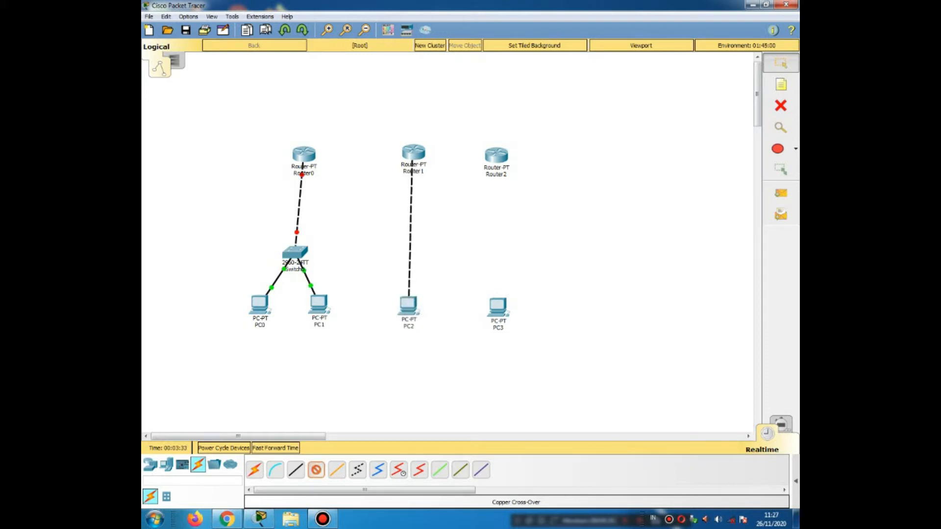
pyautogui.click(410, 154)
pyautogui.click(449, 182)
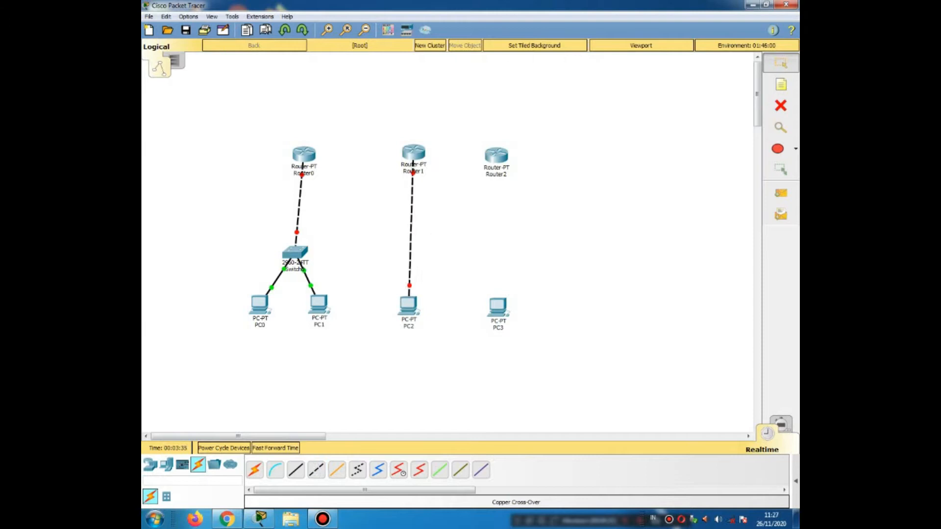
# - Connect PC3's FastEthernet0 port to Router2's FastEthernet0/0 with a copper cross-over cable
pyautogui.click(316, 470)
pyautogui.click(497, 306)
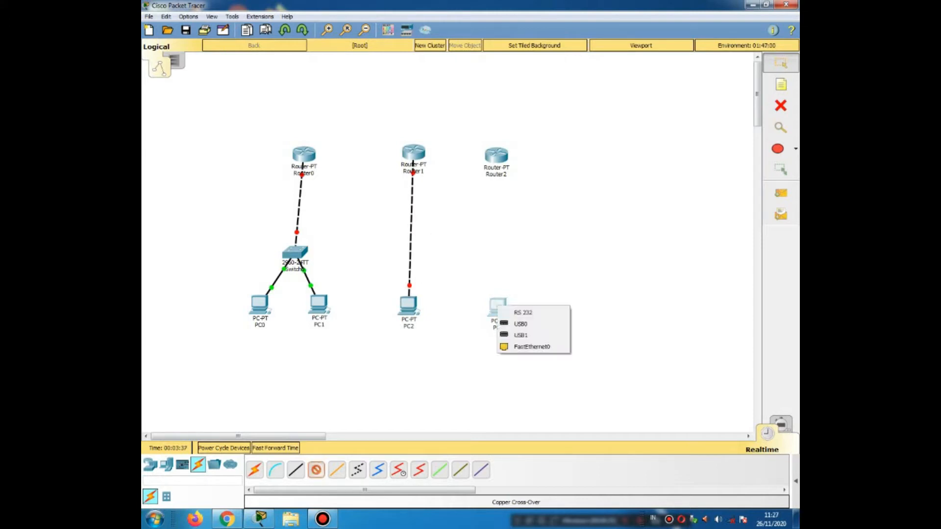
pyautogui.click(532, 346)
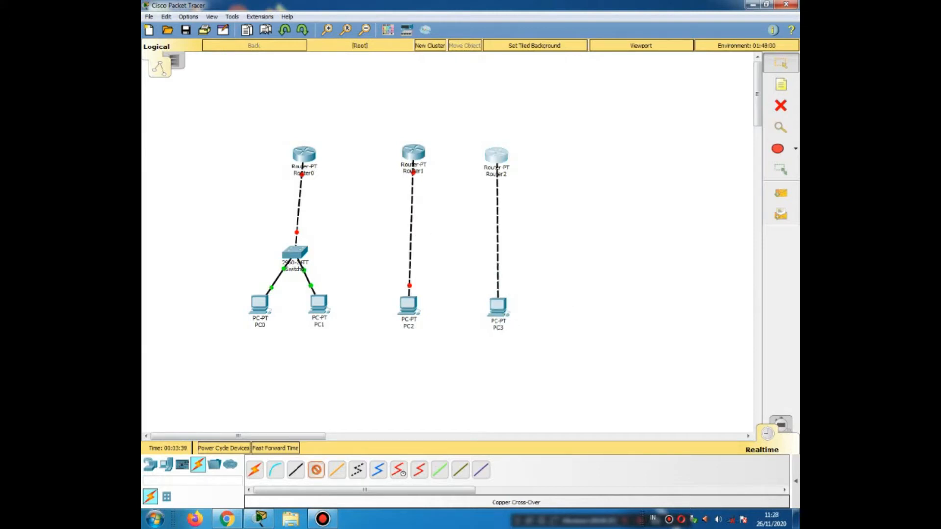
pyautogui.click(497, 156)
pyautogui.click(535, 189)
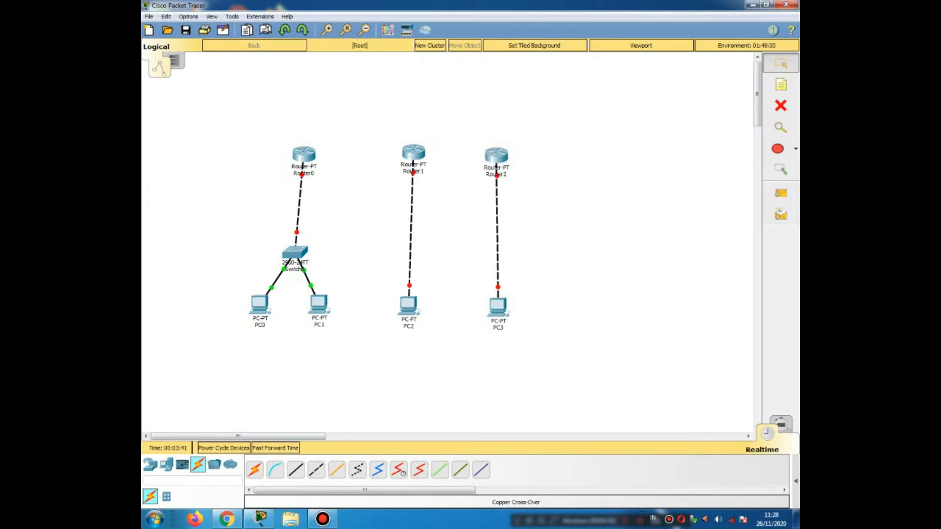
# - Reposition Router1 directly above PC2 and Router2 directly above PC3 to straighten their links
pyautogui.moveTo(414, 152); pyautogui.dragTo(409, 150)
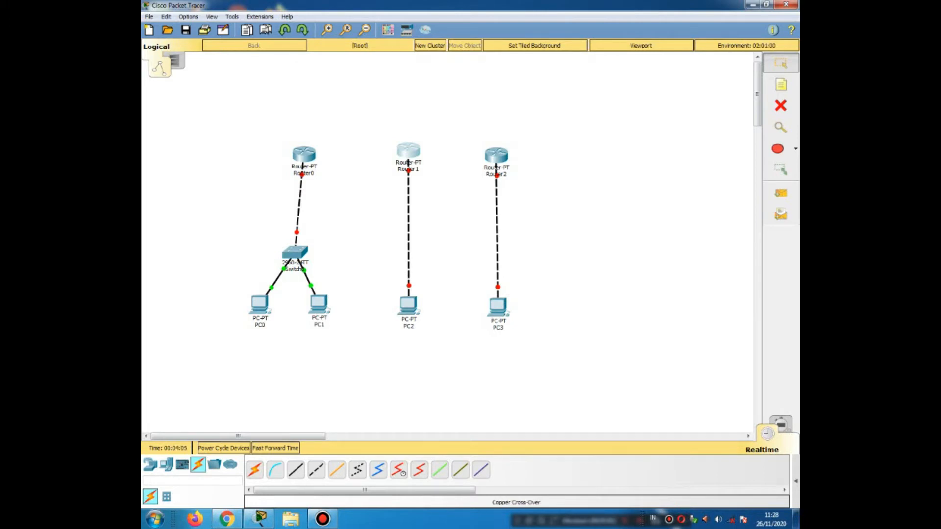
pyautogui.moveTo(408, 150); pyautogui.dragTo(407, 156)
pyautogui.moveTo(496, 155); pyautogui.dragTo(499, 161)
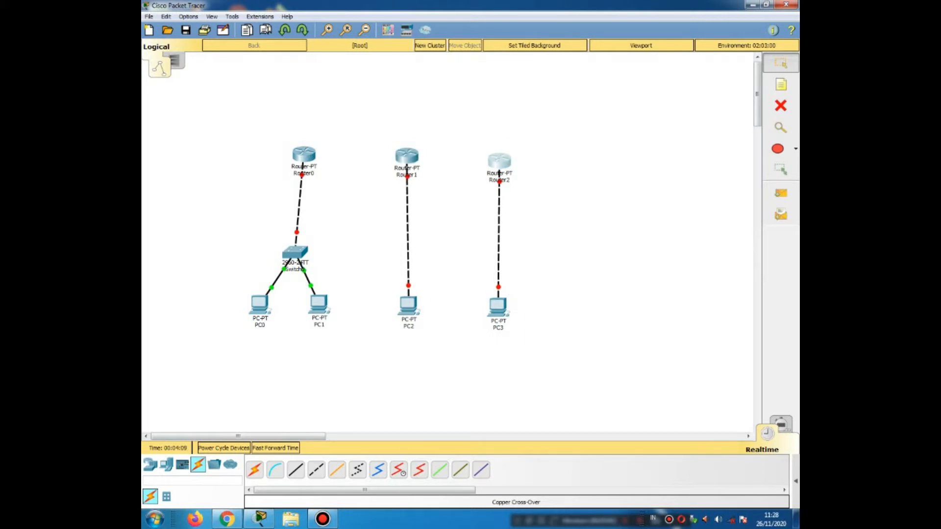
# - Connect Router0's Serial2/0 port to Router1's Serial2/0 port with a Serial DTE cable
pyautogui.click(419, 470)
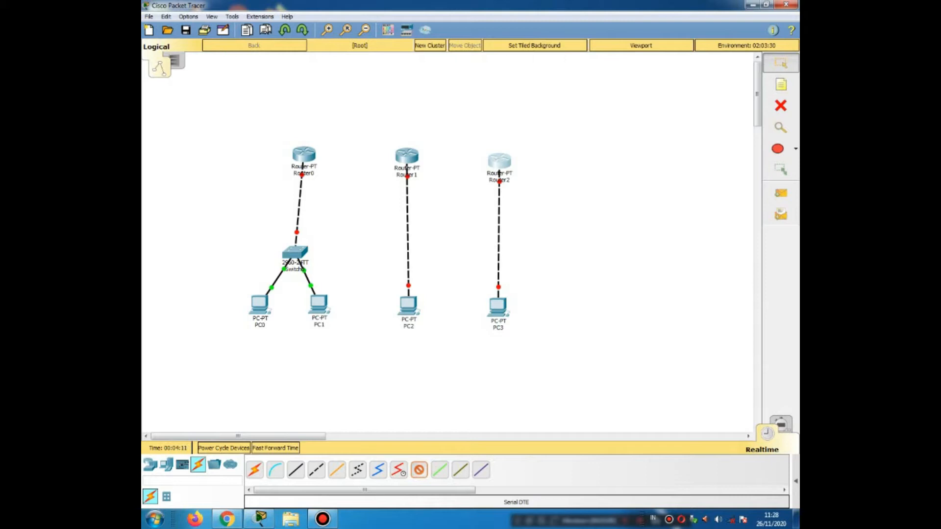
pyautogui.click(304, 154)
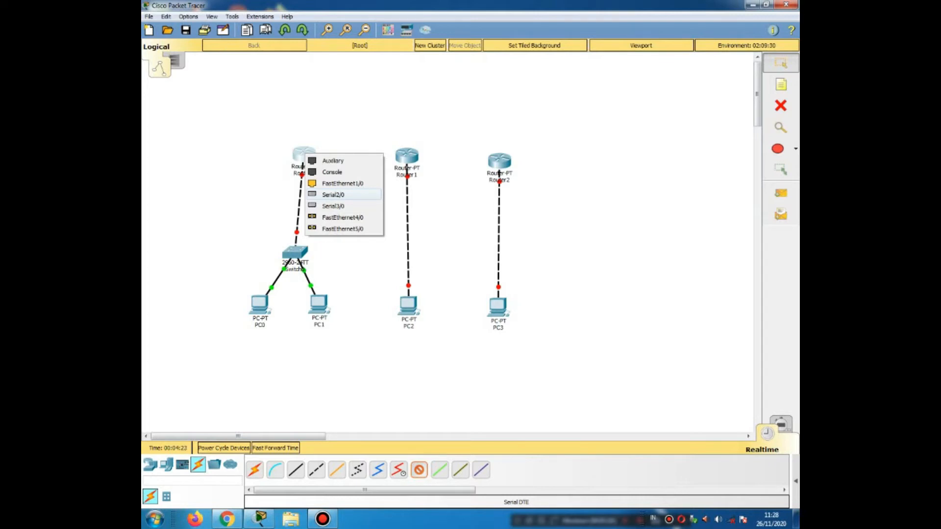
pyautogui.click(334, 195)
pyautogui.click(406, 154)
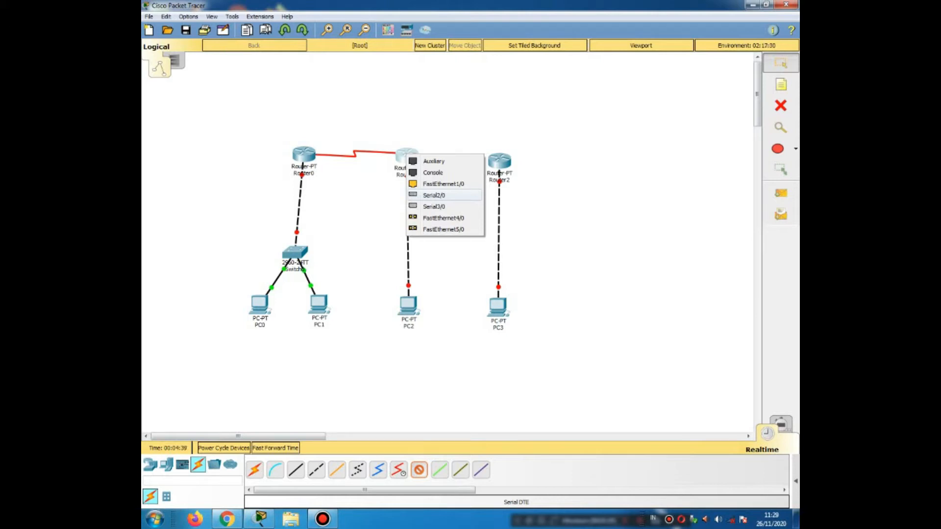
pyautogui.click(434, 195)
# - Connect Router1's Serial3/0 port to Router2's Serial3/0 port with a Serial DTE cable
pyautogui.click(419, 469)
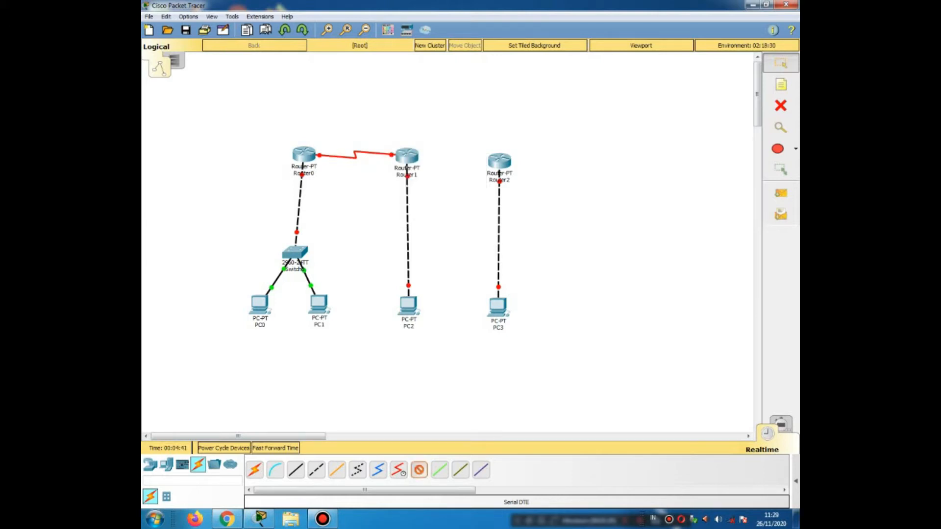
pyautogui.click(406, 156)
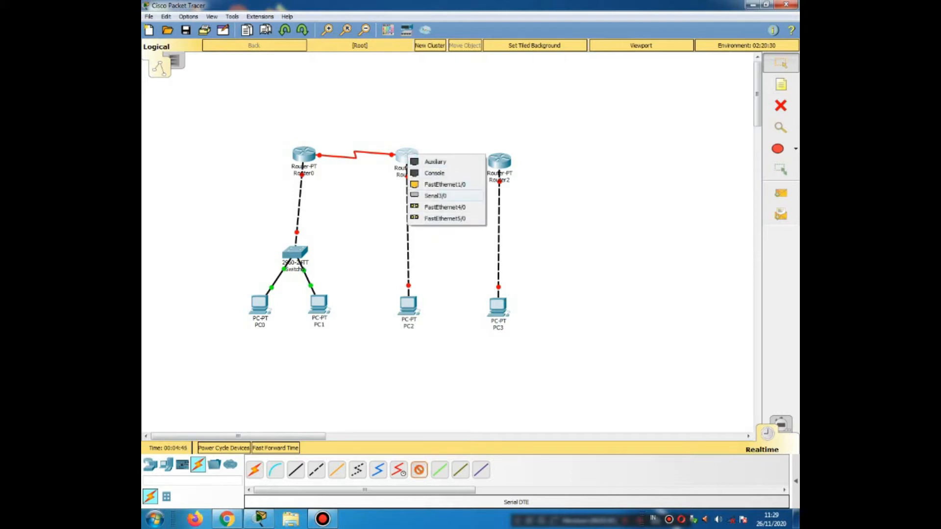
pyautogui.click(435, 196)
pyautogui.click(498, 162)
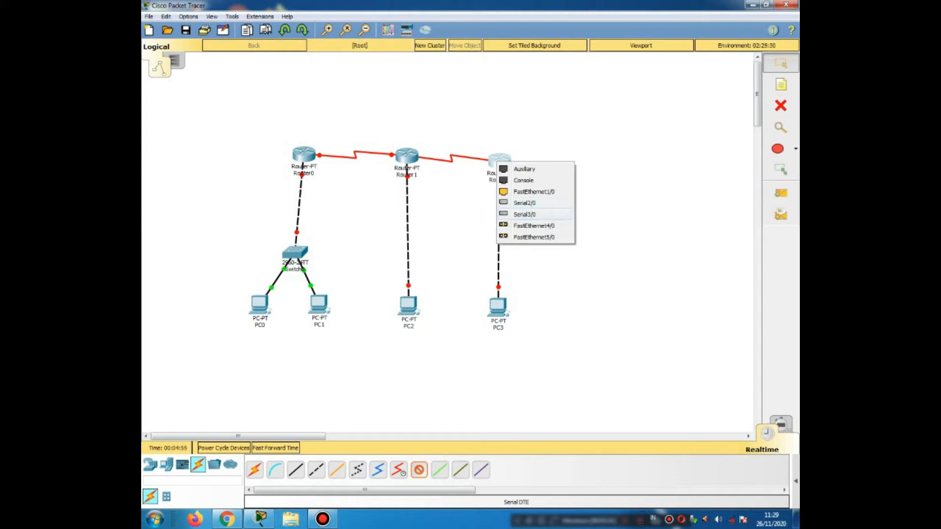
pyautogui.click(523, 214)
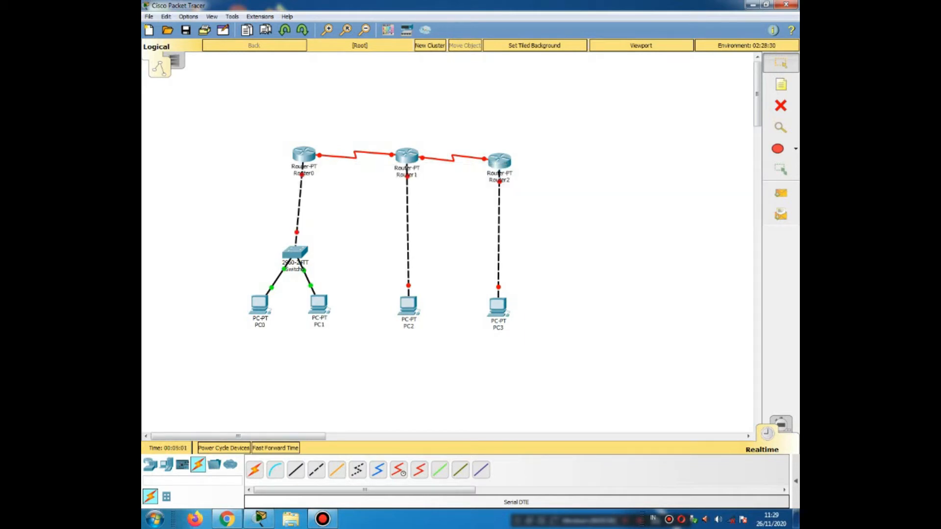
# - Rearrange the topology with Router0 above the switch, Router1 raised above the other routers, and Router2 and PC3 shifted slightly outward
pyautogui.moveTo(304, 154); pyautogui.dragTo(295, 153)
pyautogui.moveTo(407, 156); pyautogui.dragTo(406, 119)
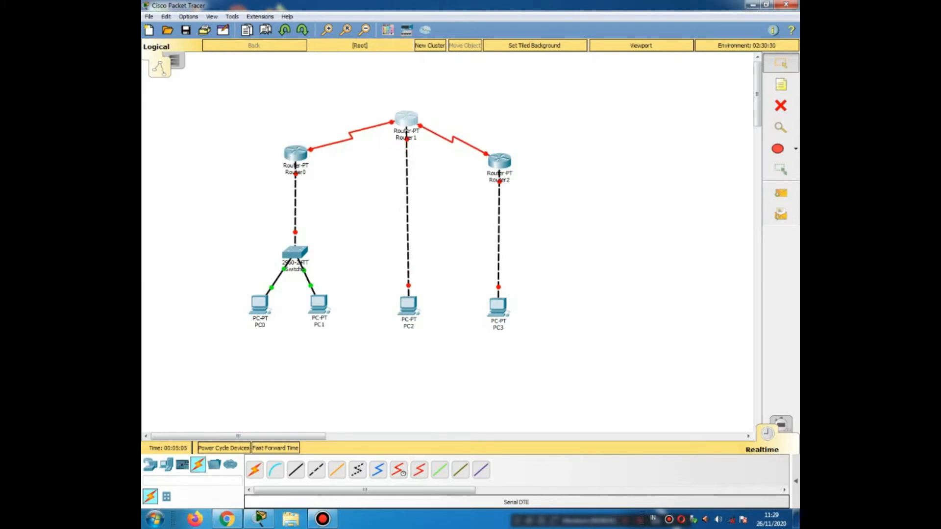
pyautogui.moveTo(499, 160); pyautogui.dragTo(507, 160)
pyautogui.moveTo(498, 306); pyautogui.dragTo(509, 308)
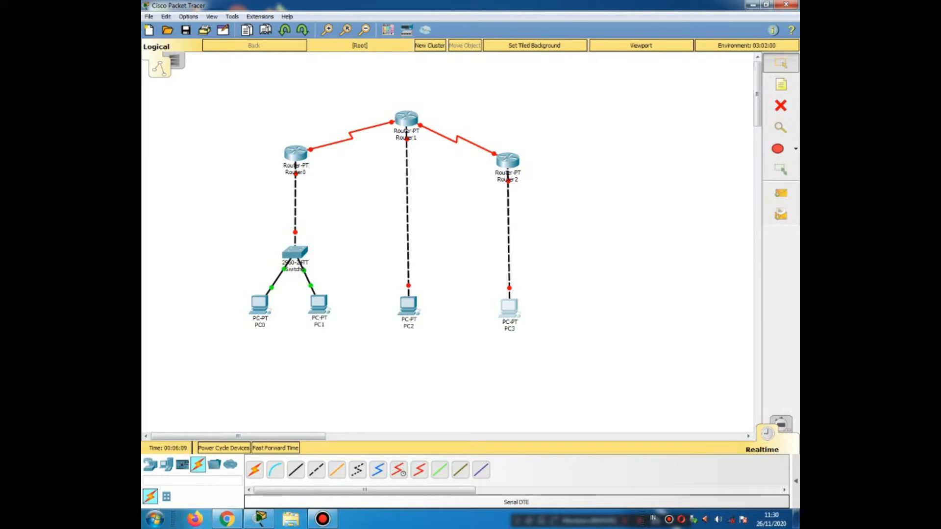
# - View Router0's global configuration settings and close its device window
pyautogui.moveTo(295, 156)
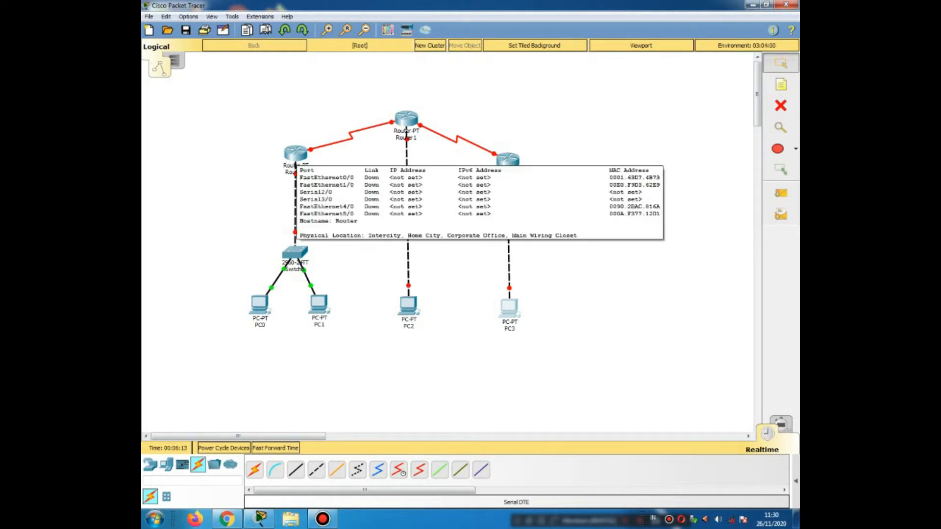
pyautogui.click(295, 156)
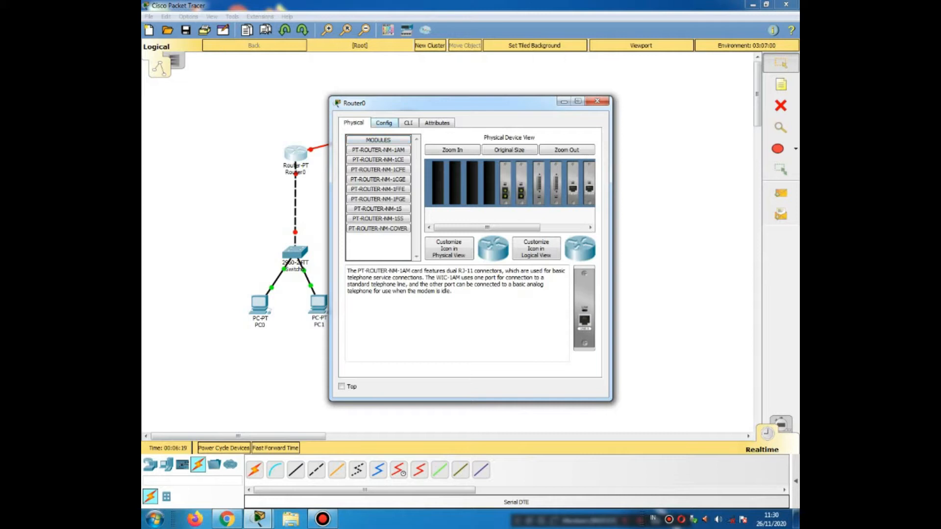
pyautogui.click(384, 123)
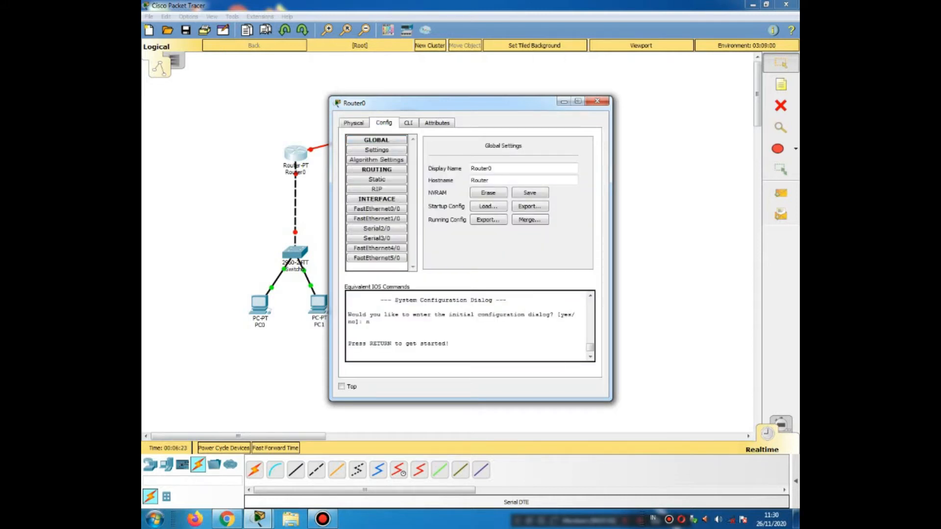
pyautogui.moveTo(441, 103); pyautogui.dragTo(491, 102)
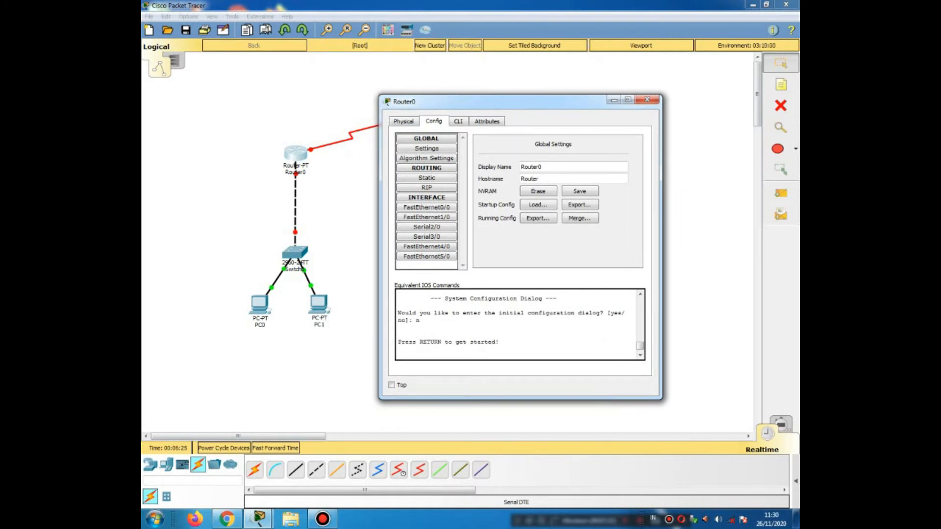
pyautogui.click(647, 99)
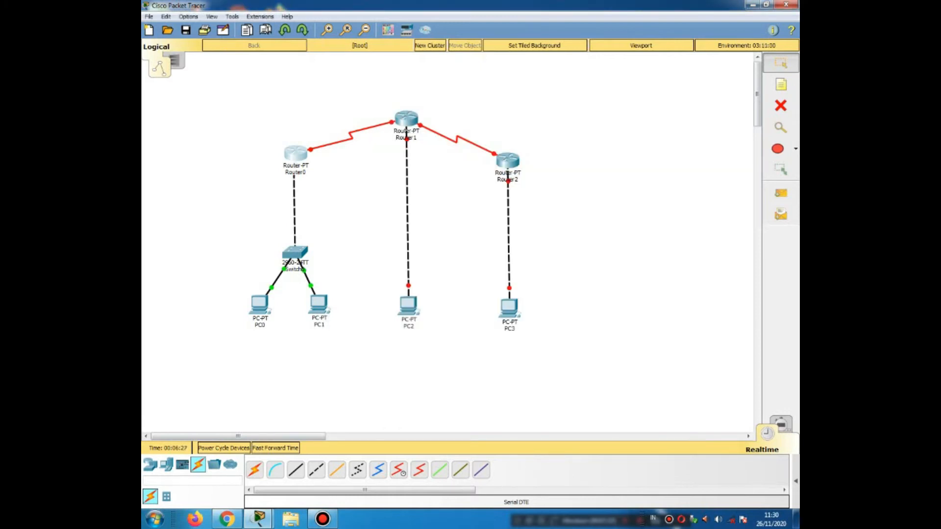
# - Reattach the switch's cross-over cable to Router0's FastEthernet0/0 and turn on that interface's port status
pyautogui.click(297, 154)
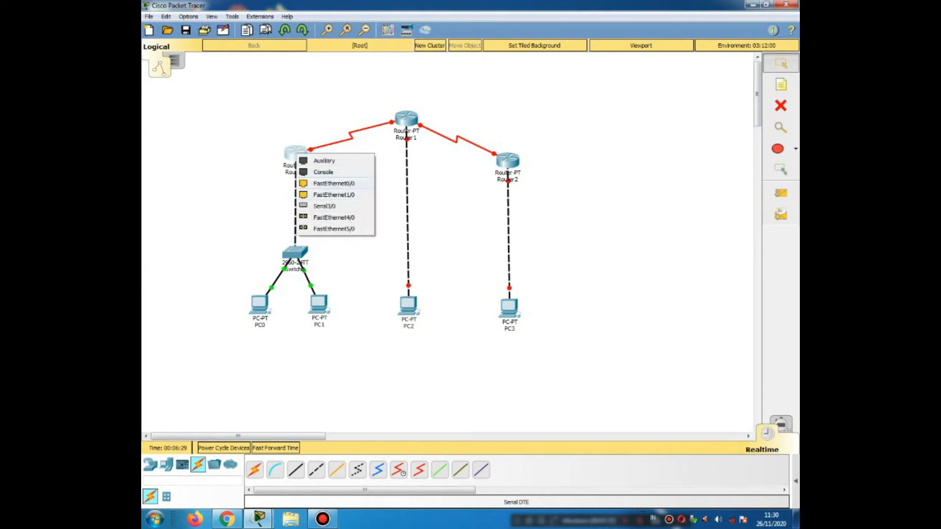
pyautogui.click(333, 184)
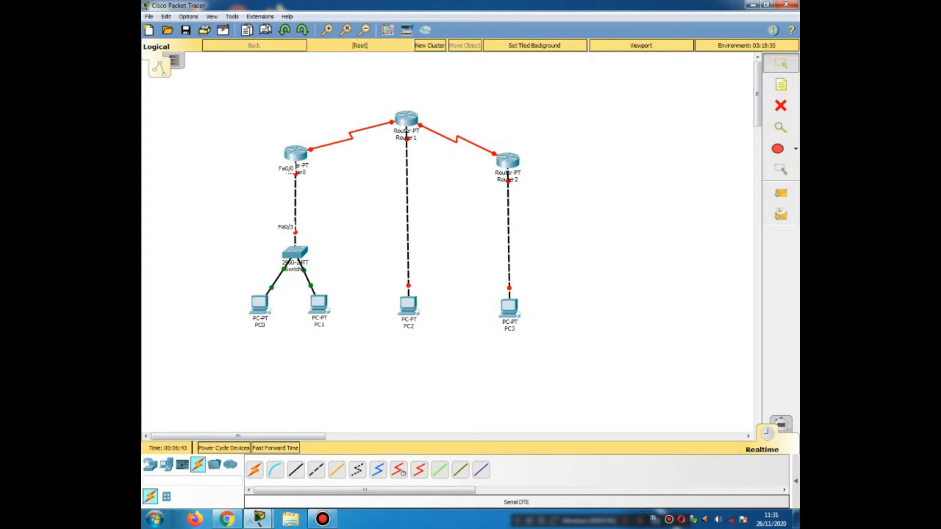
pyautogui.click(295, 155)
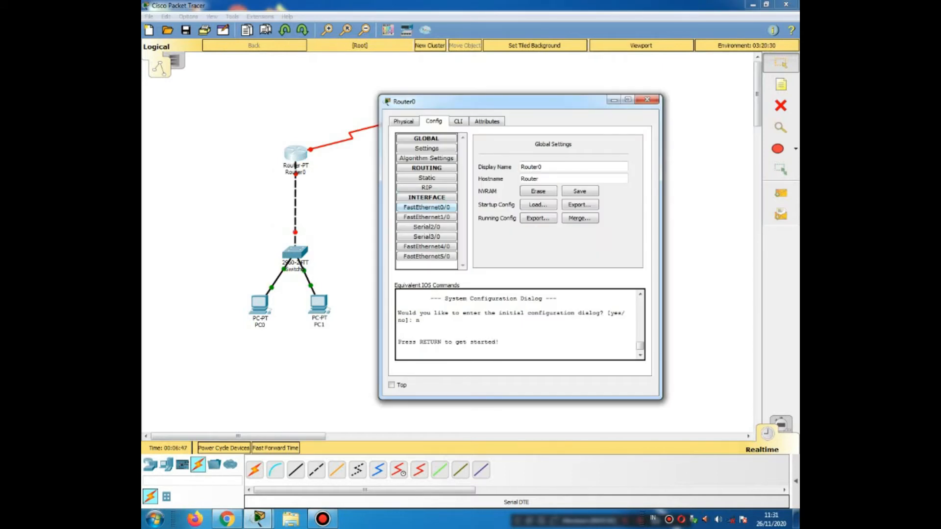
pyautogui.click(426, 207)
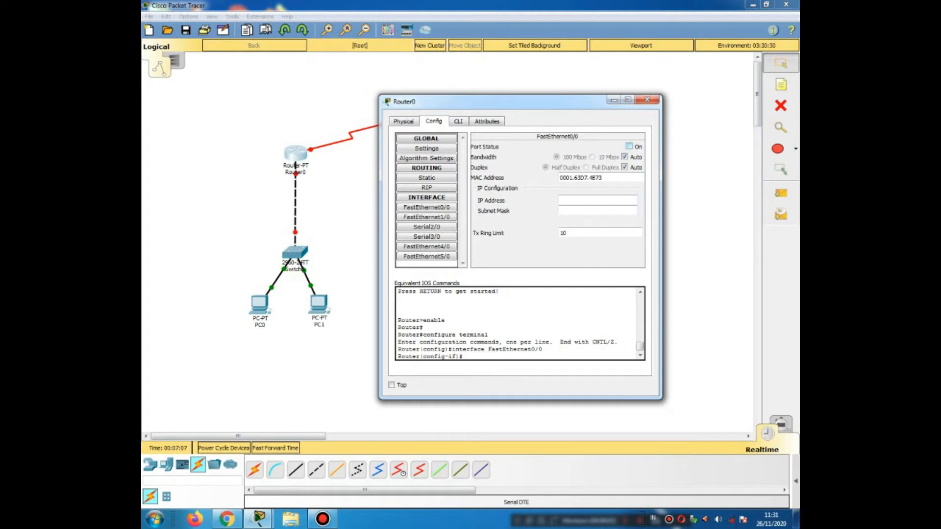
pyautogui.click(628, 146)
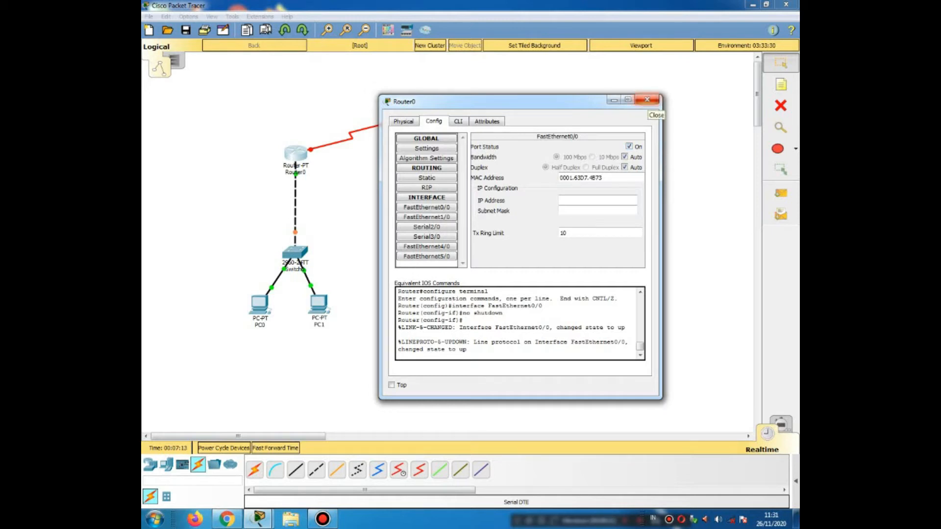
pyautogui.click(647, 100)
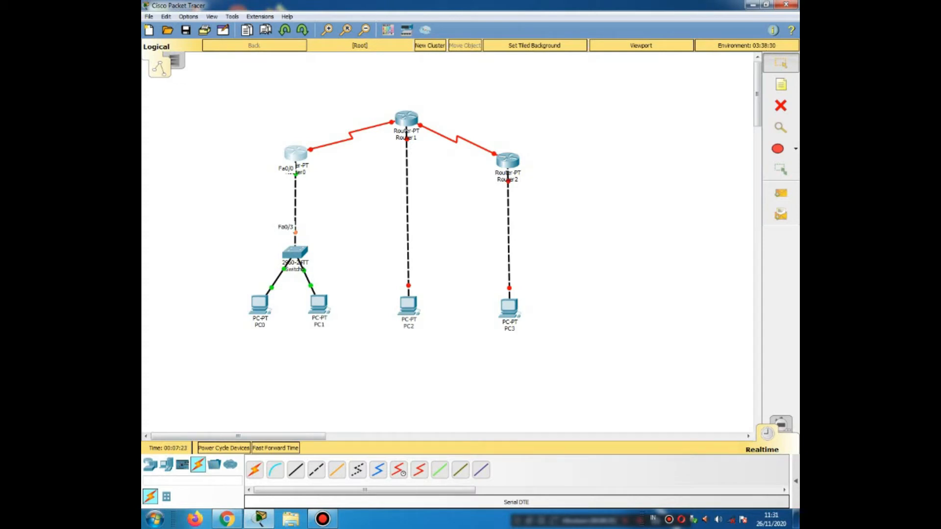
# - Turn on the port status of Router1's FastEthernet0/0 interface and close the router's window
pyautogui.moveTo(406, 120)
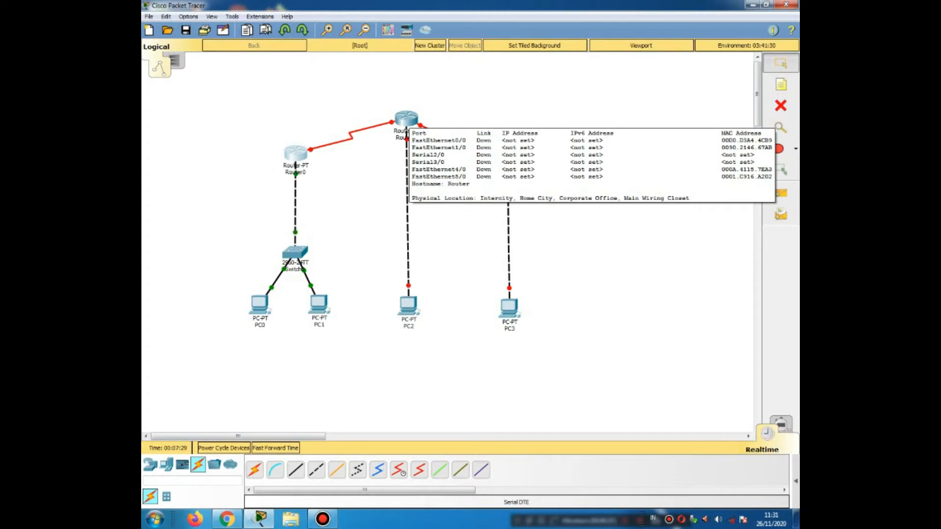
pyautogui.click(406, 119)
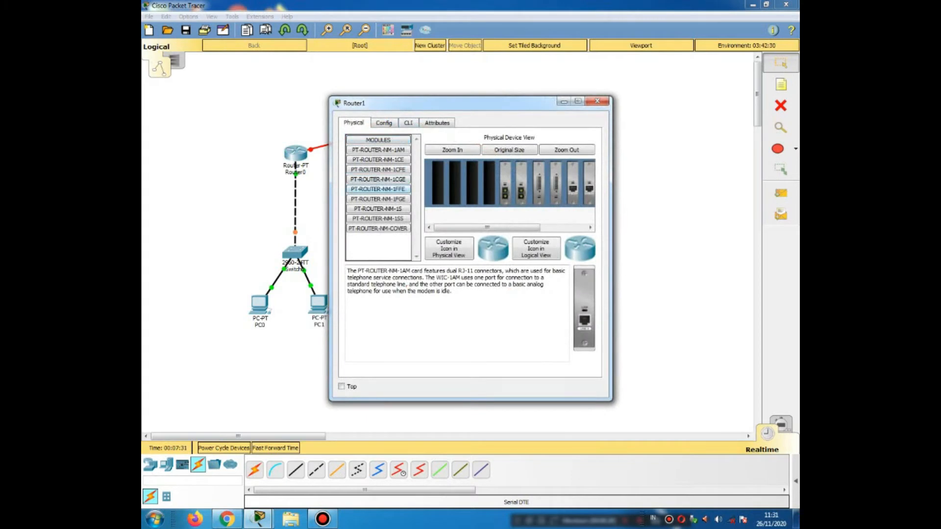
pyautogui.click(384, 123)
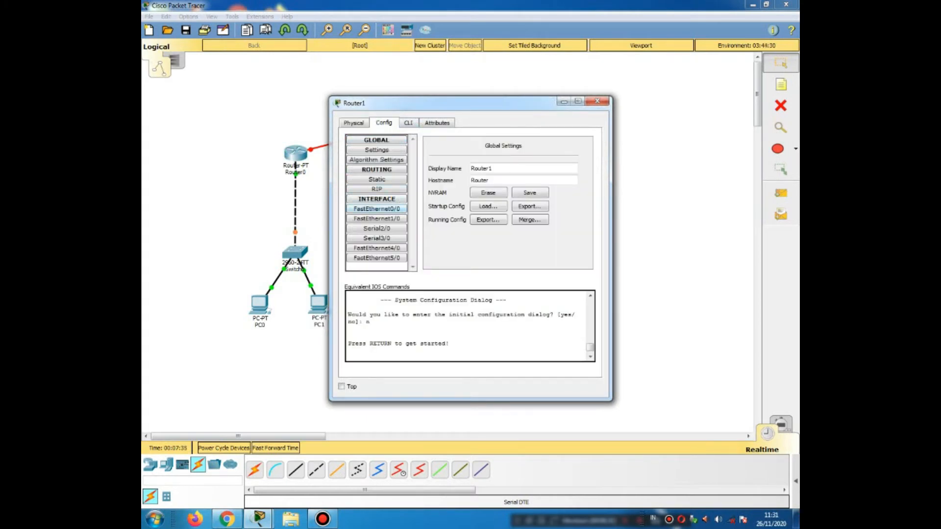
pyautogui.click(377, 208)
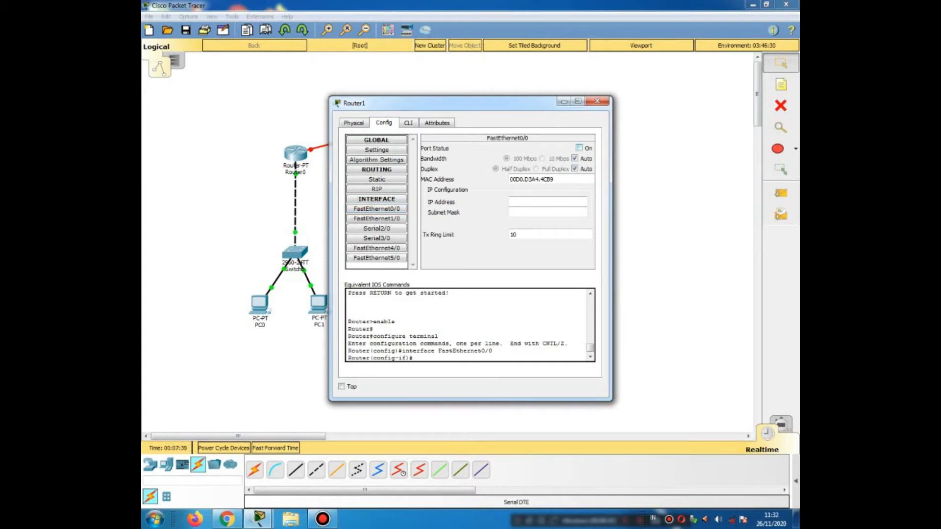
pyautogui.click(579, 148)
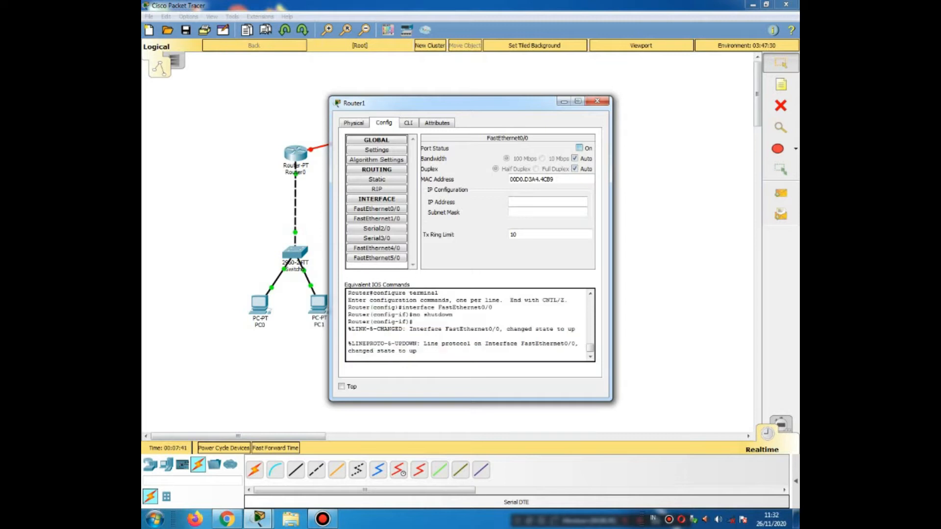
pyautogui.moveTo(471, 103); pyautogui.dragTo(605, 105)
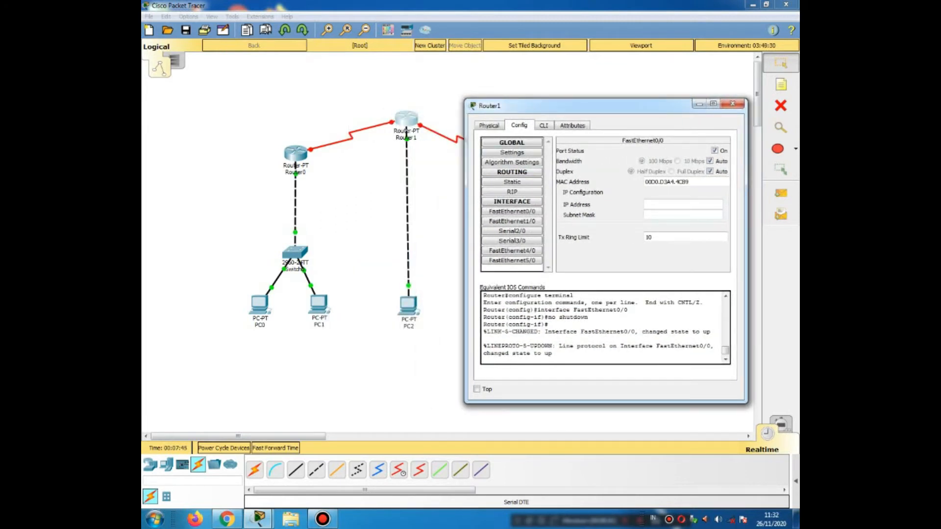
pyautogui.click(732, 103)
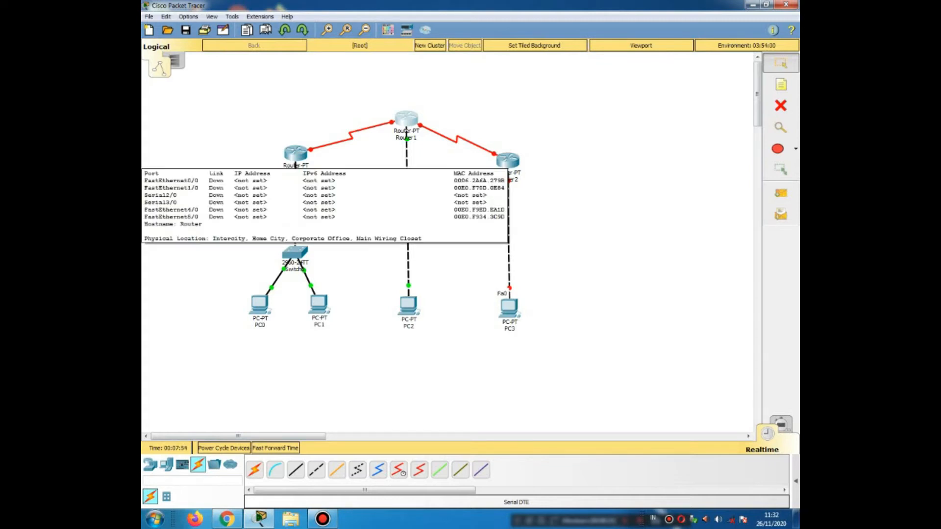
# - Turn on the port status of Router2's FastEthernet0/0 interface and close the router's window
pyautogui.click(507, 160)
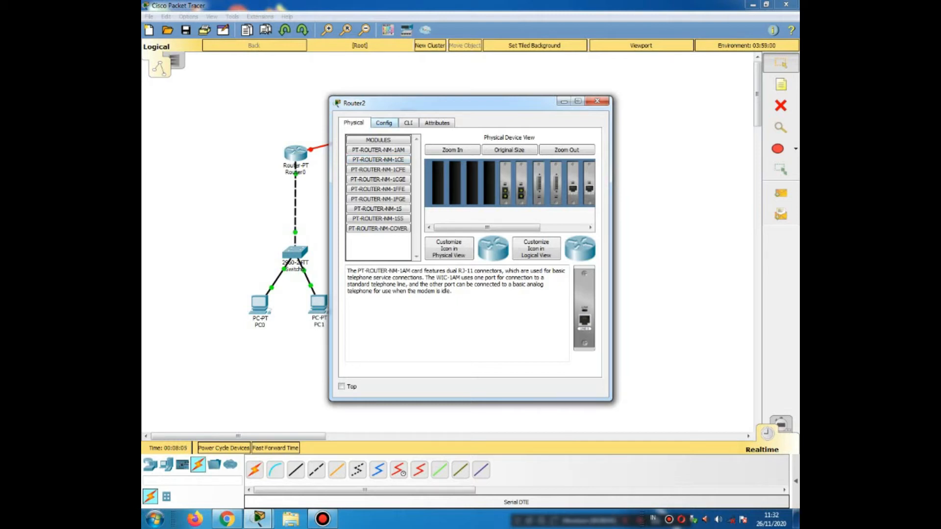
pyautogui.click(384, 123)
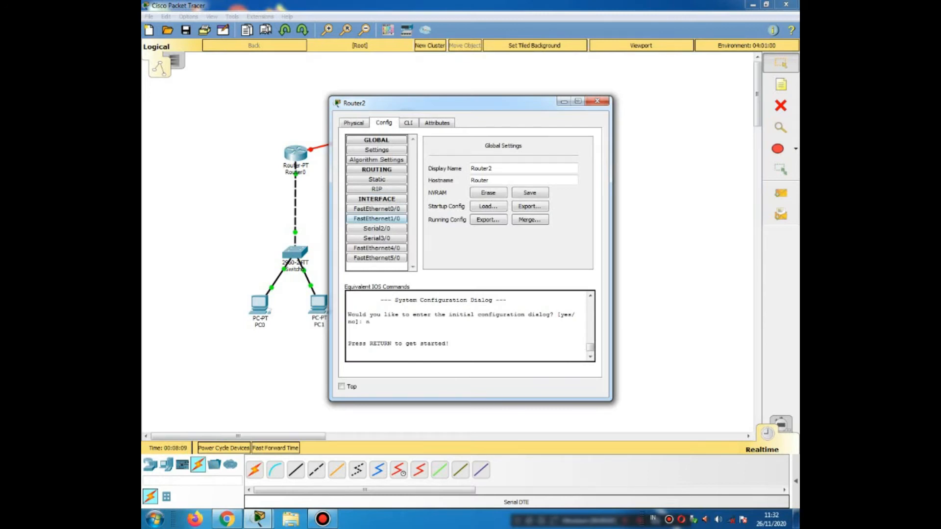
pyautogui.click(377, 218)
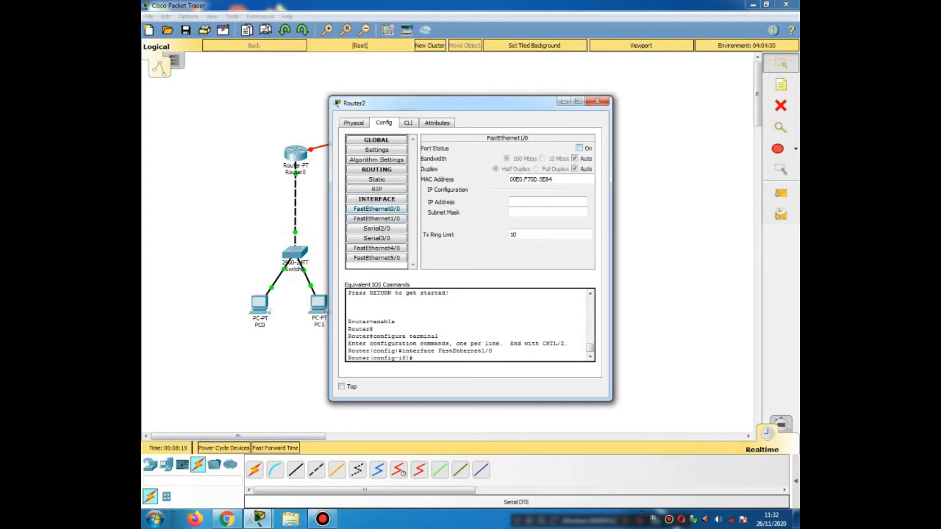
pyautogui.click(376, 209)
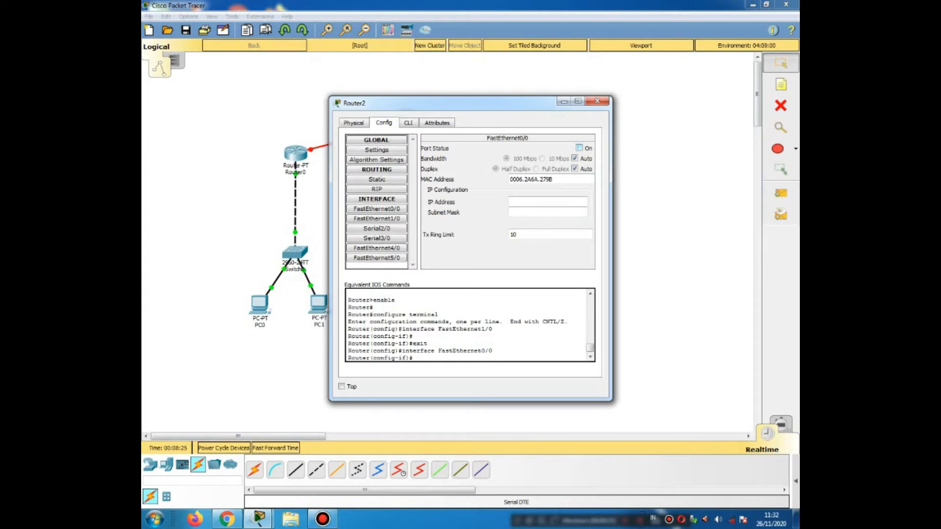
pyautogui.click(579, 148)
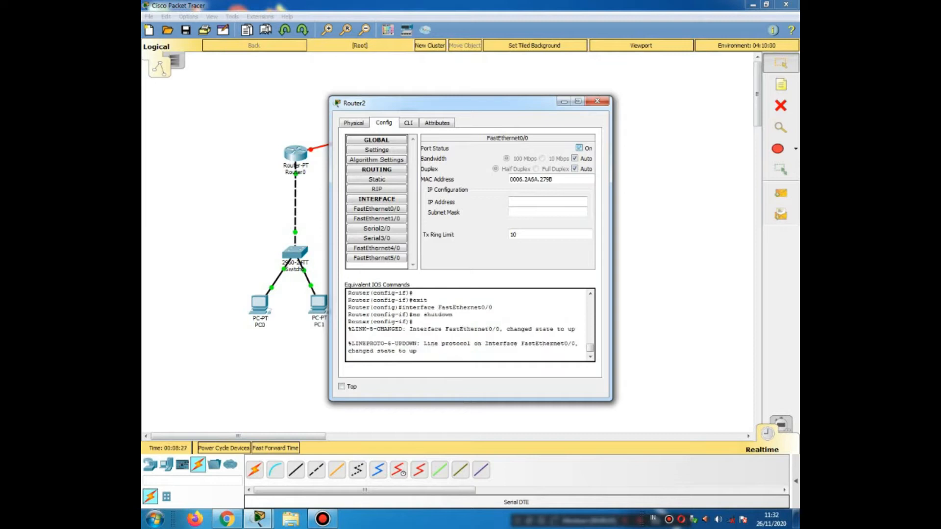
pyautogui.click(597, 101)
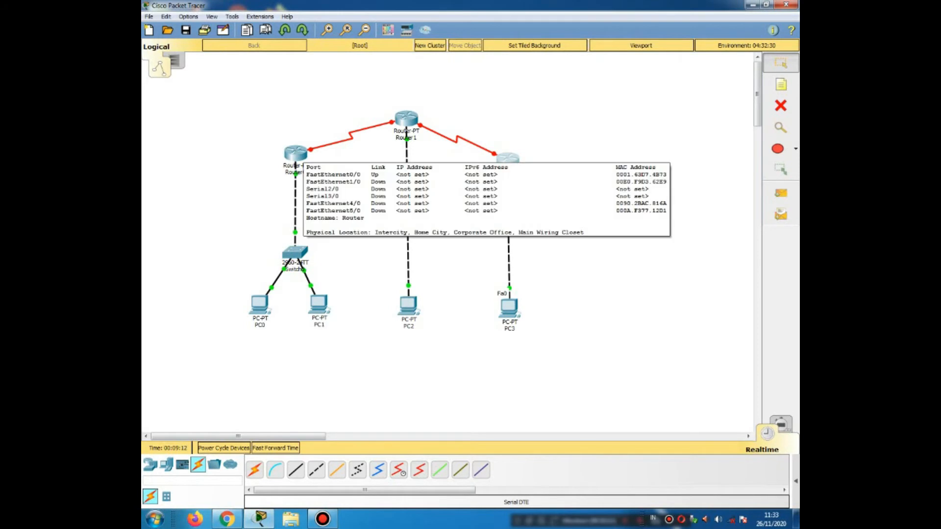
pyautogui.click(296, 154)
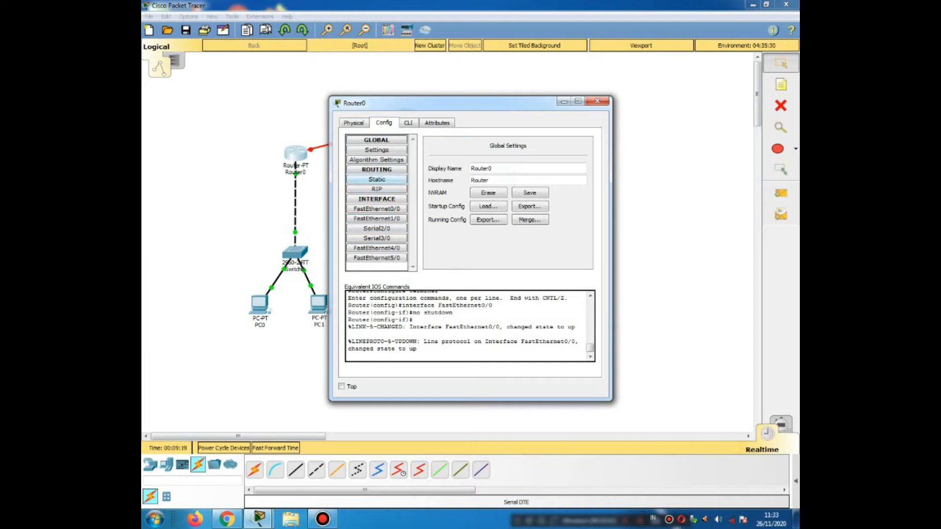
pyautogui.moveTo(441, 103); pyautogui.dragTo(597, 91)
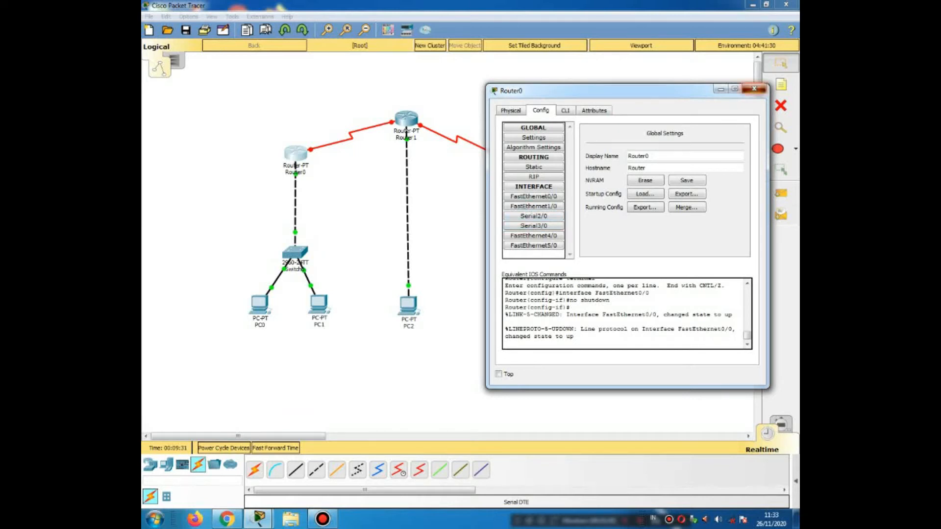
pyautogui.click(753, 89)
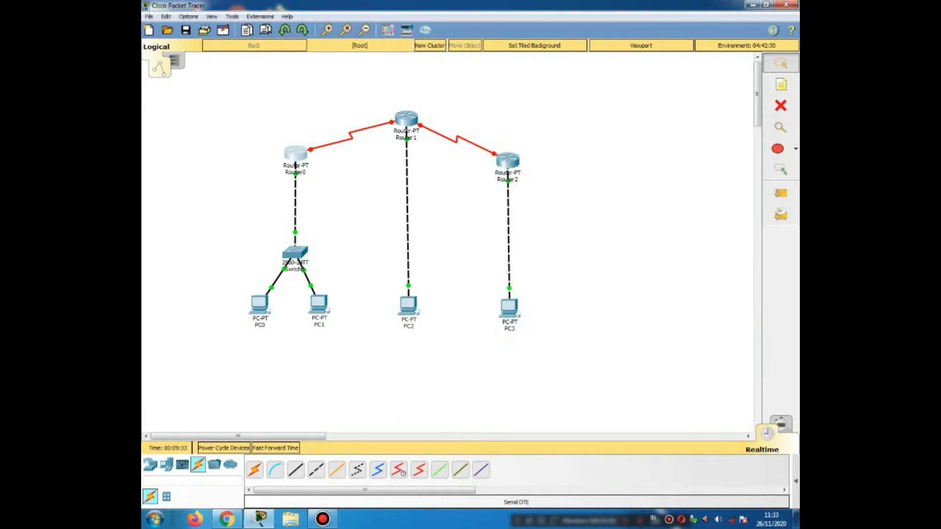
# - Turn on the port status of Router0's Serial2/0 interface and close the router's window
pyautogui.moveTo(351, 135)
pyautogui.click(295, 154)
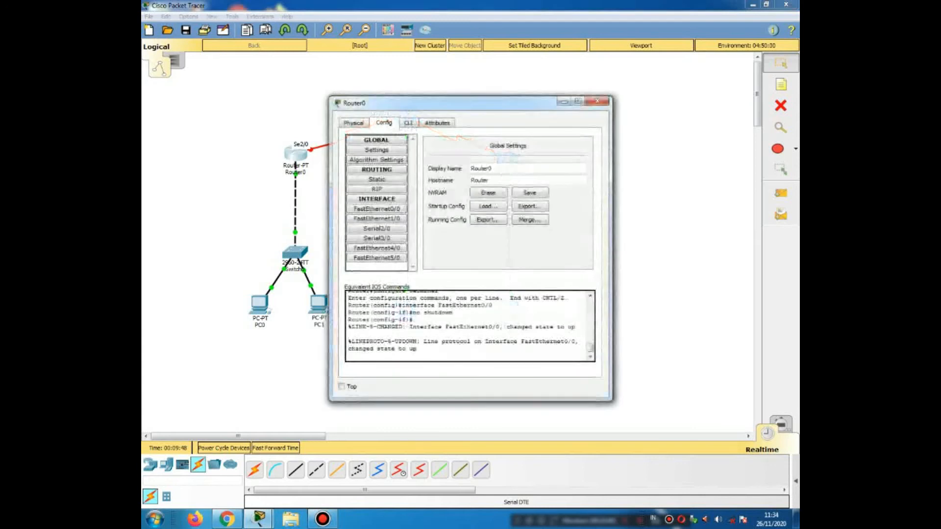
pyautogui.click(376, 229)
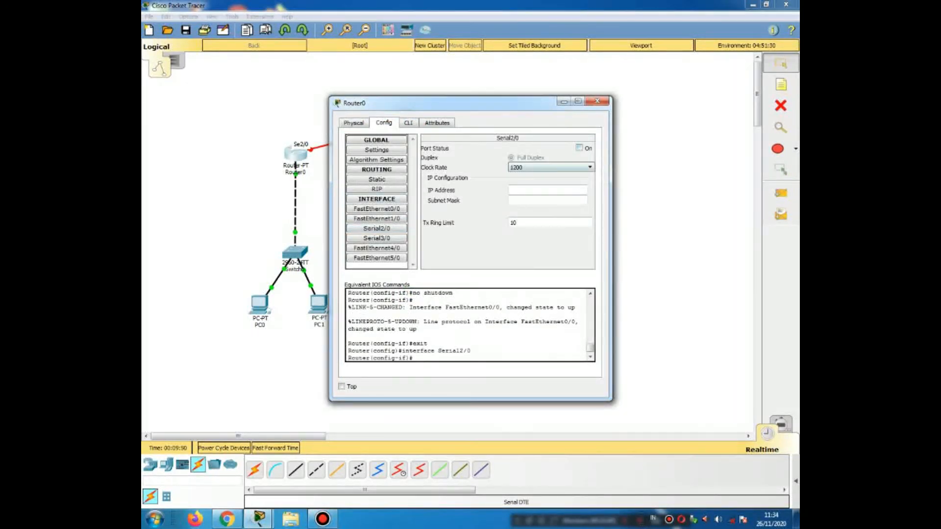
pyautogui.click(579, 148)
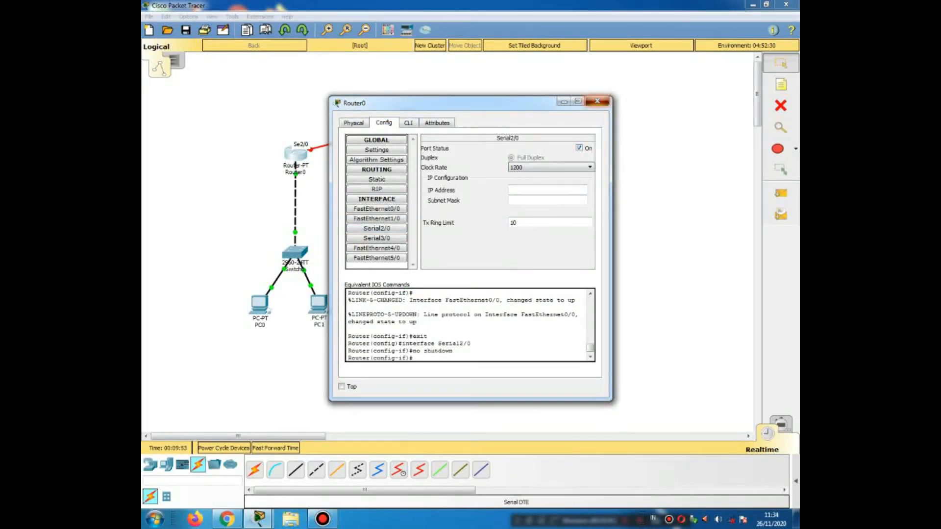
pyautogui.click(597, 100)
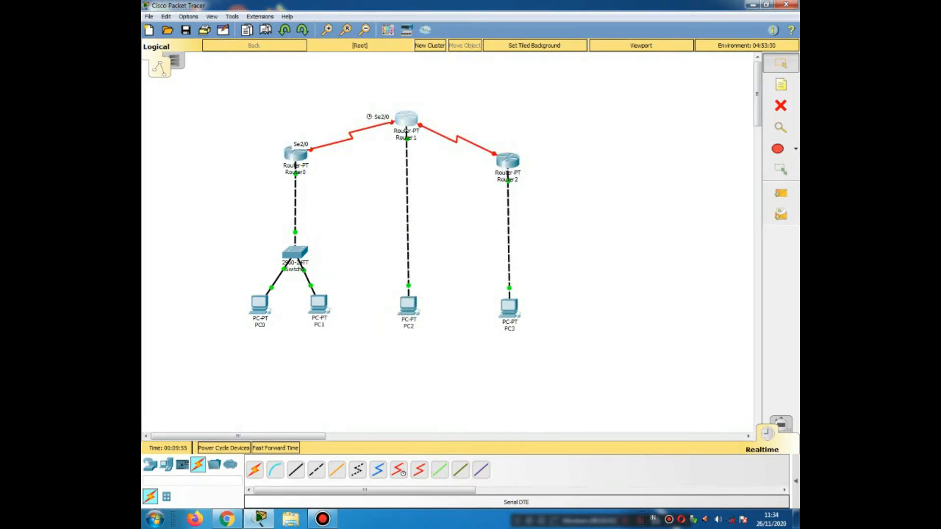
# - Turn on the port status of Router1's Serial2/0 interface and close the router's window
pyautogui.click(406, 118)
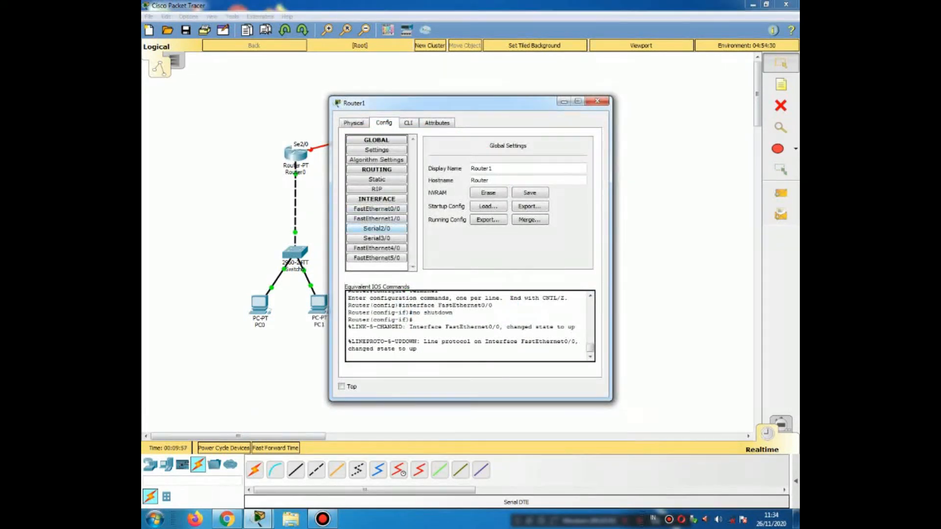
pyautogui.click(376, 228)
pyautogui.click(579, 148)
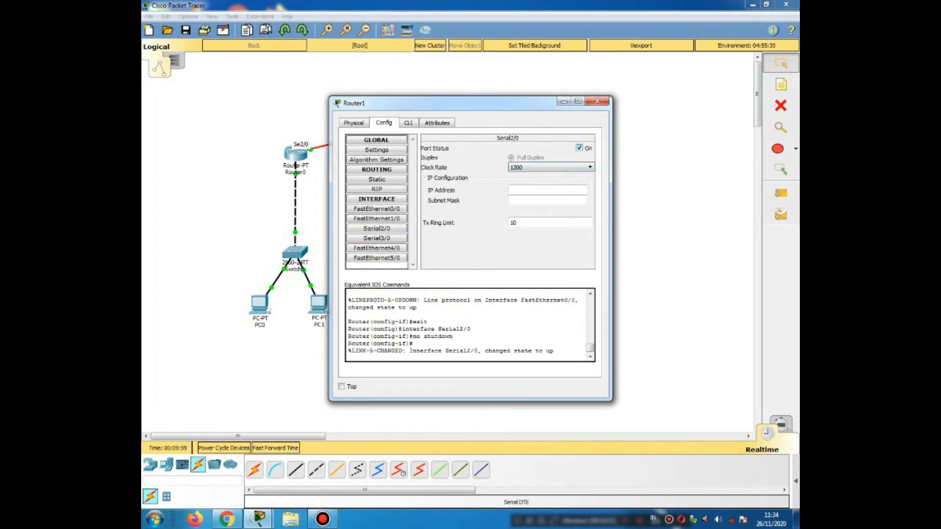
pyautogui.click(597, 101)
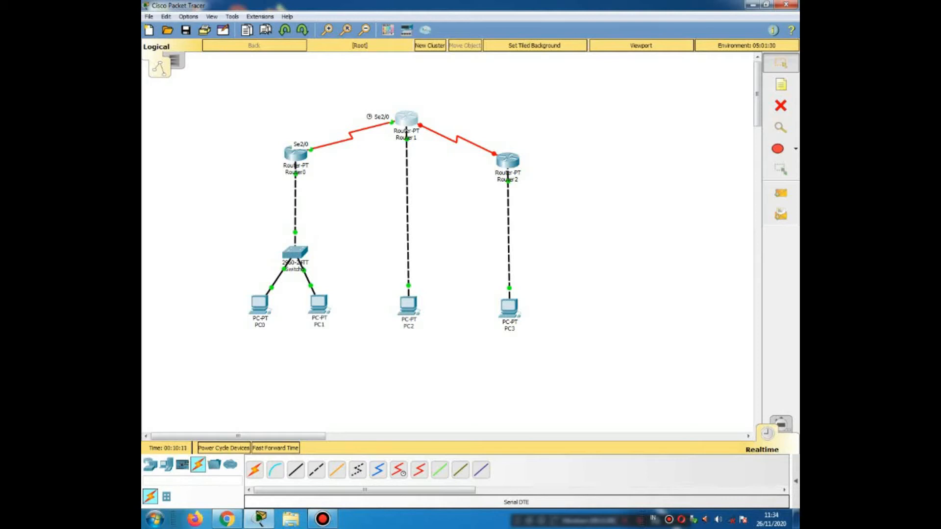
# - Turn on the port status of Router2's Serial3/0 interface, on its link to Router1, and close the router's window
pyautogui.moveTo(413, 122)
pyautogui.click(507, 161)
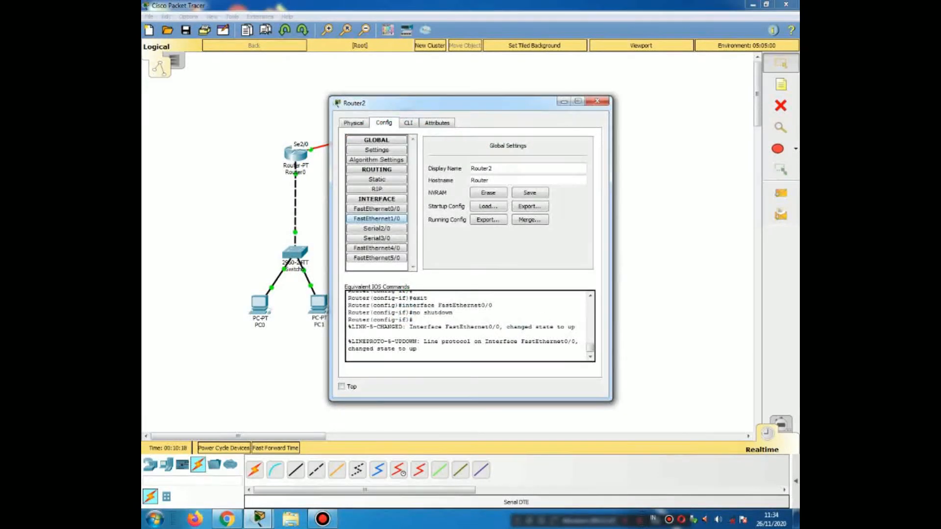
pyautogui.click(596, 101)
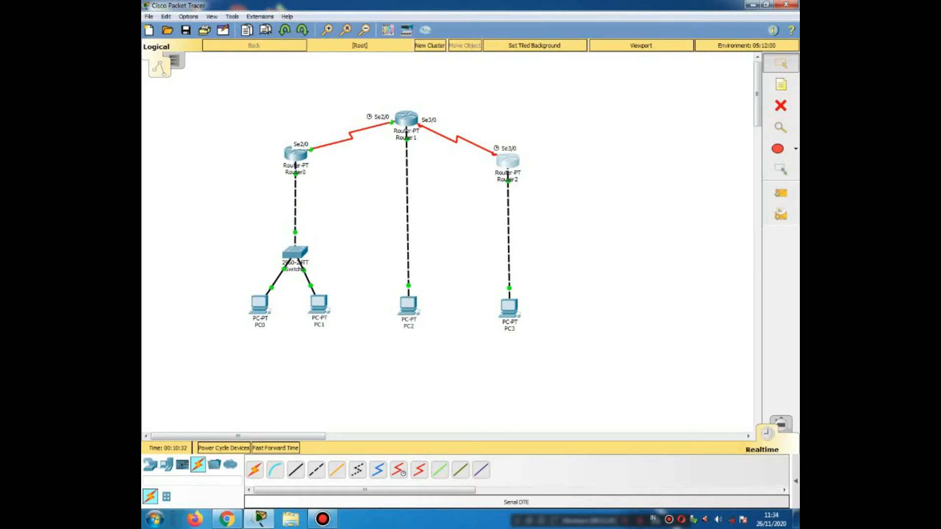
pyautogui.click(507, 161)
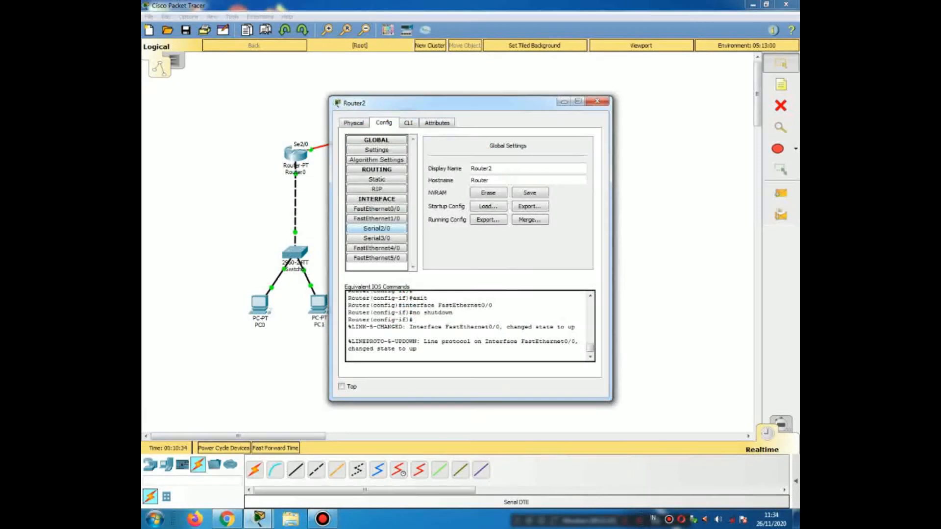
pyautogui.click(377, 238)
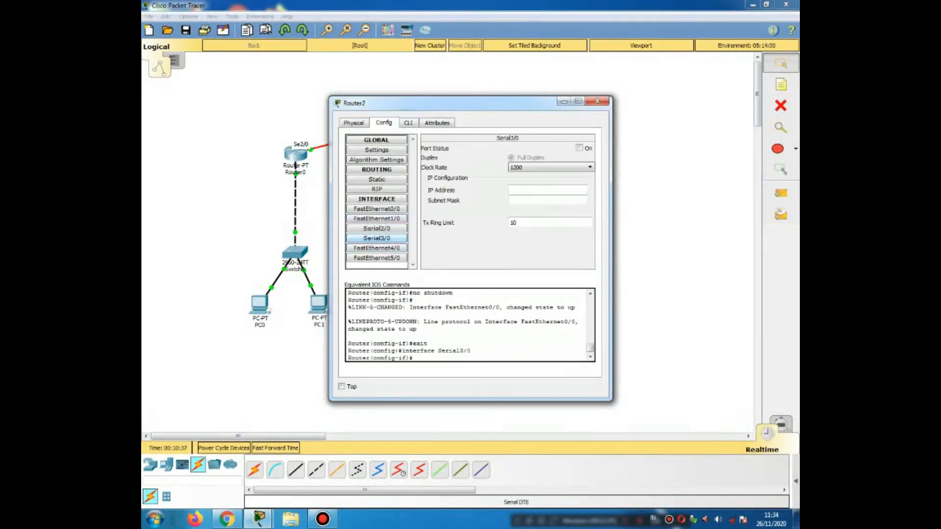
pyautogui.click(579, 148)
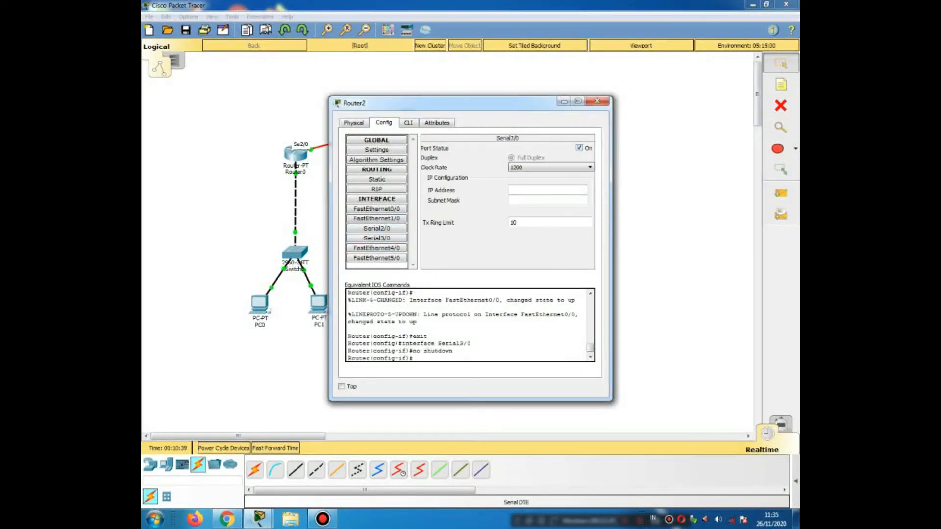
pyautogui.click(377, 228)
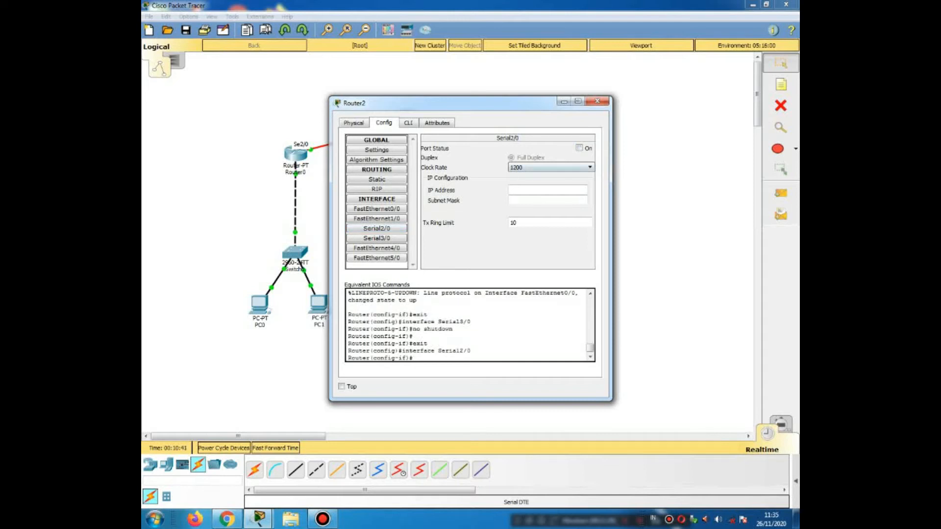
pyautogui.click(376, 238)
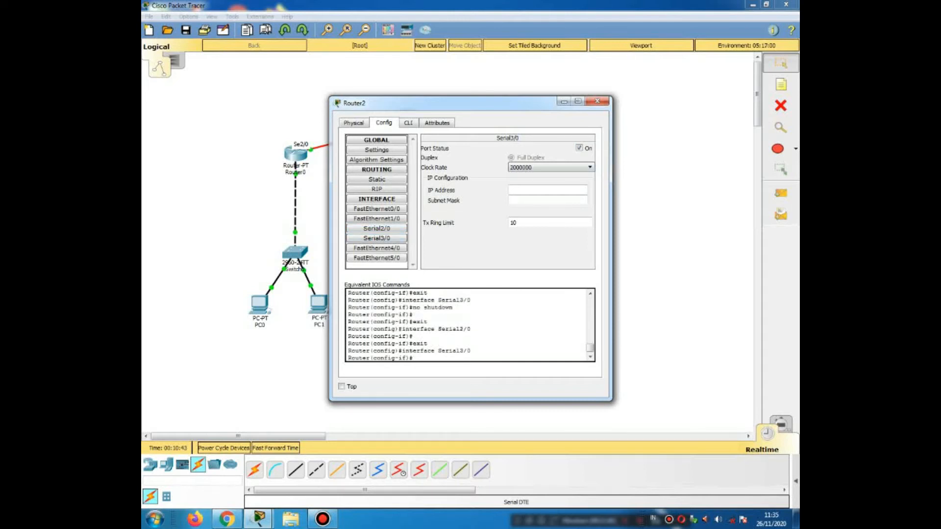
pyautogui.moveTo(441, 103); pyautogui.dragTo(436, 187)
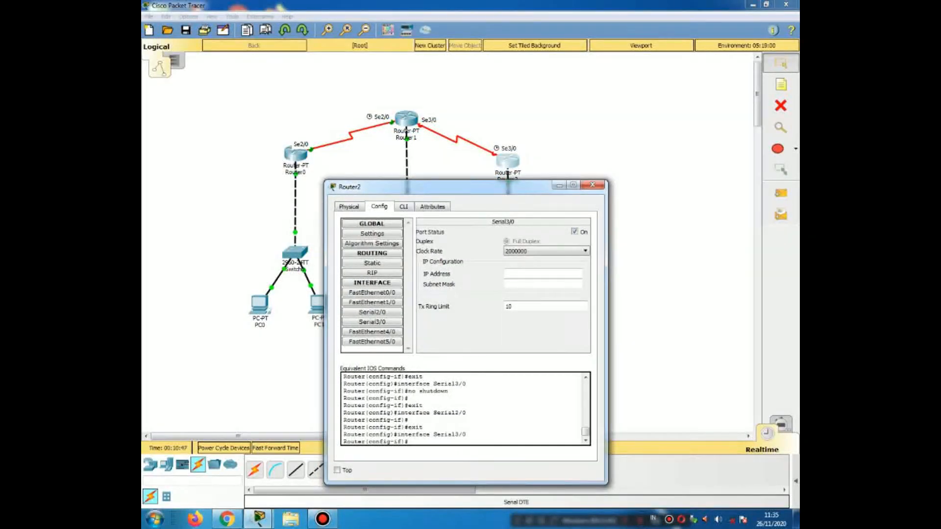
pyautogui.click(592, 185)
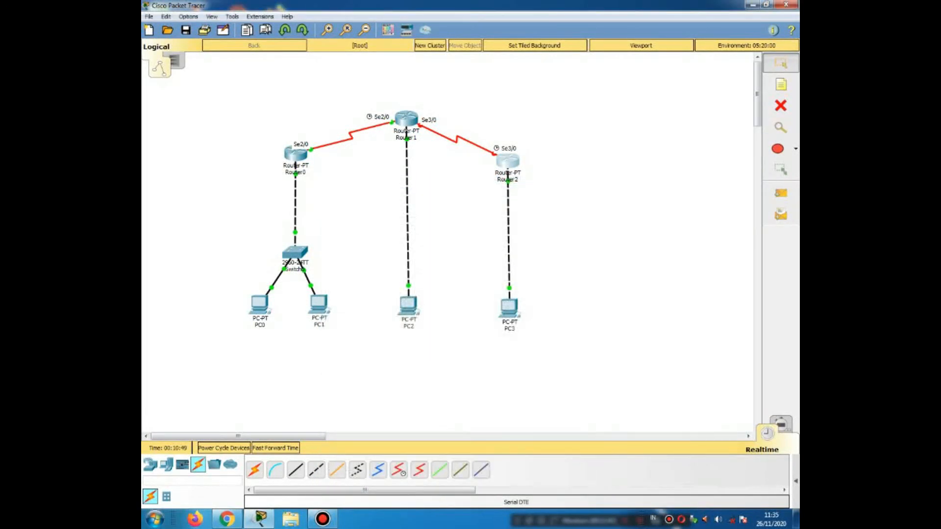
# - Turn on the port status of Router1's Serial3/0 interface and close the router's window
pyautogui.click(406, 118)
pyautogui.click(376, 238)
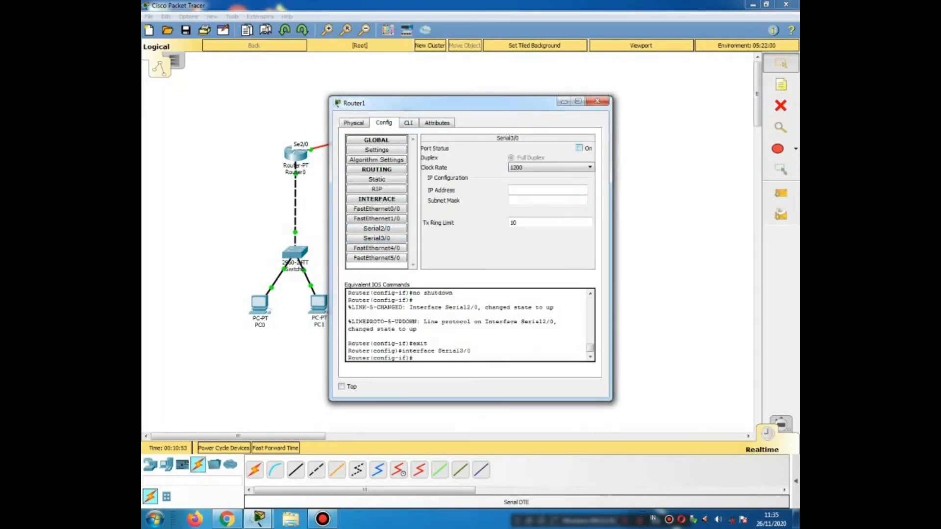
pyautogui.click(579, 148)
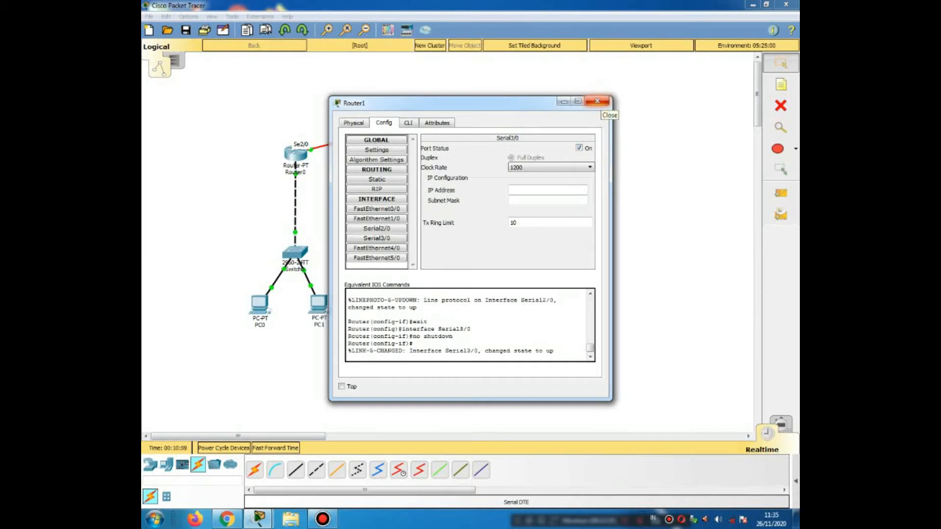
pyautogui.click(597, 101)
# - View the settings of Router0's FastEthernet0/0 interface and close the router's window
pyautogui.moveTo(494, 156)
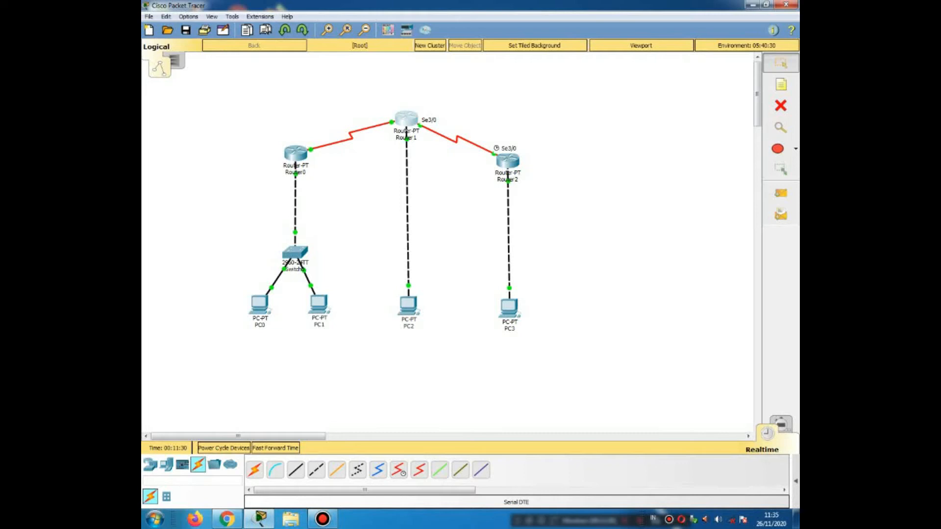
pyautogui.moveTo(291, 151)
pyautogui.click(296, 154)
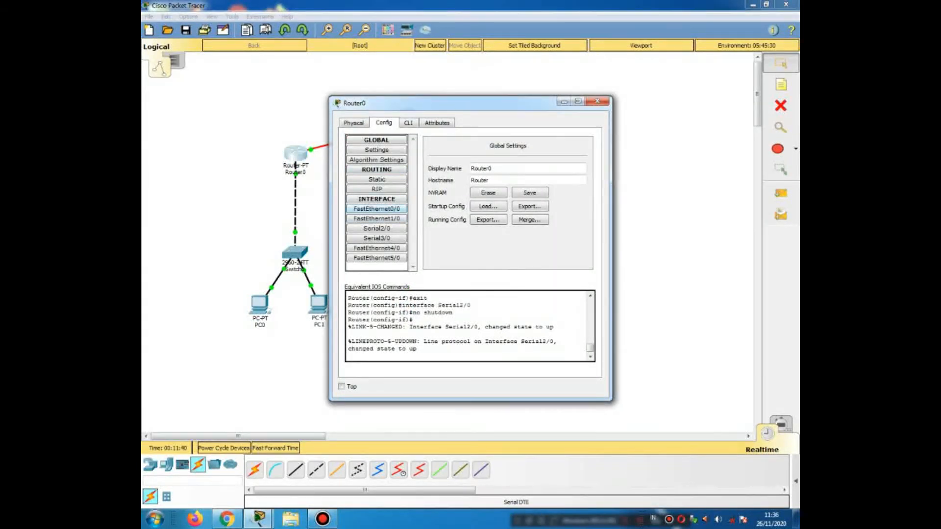
pyautogui.click(376, 209)
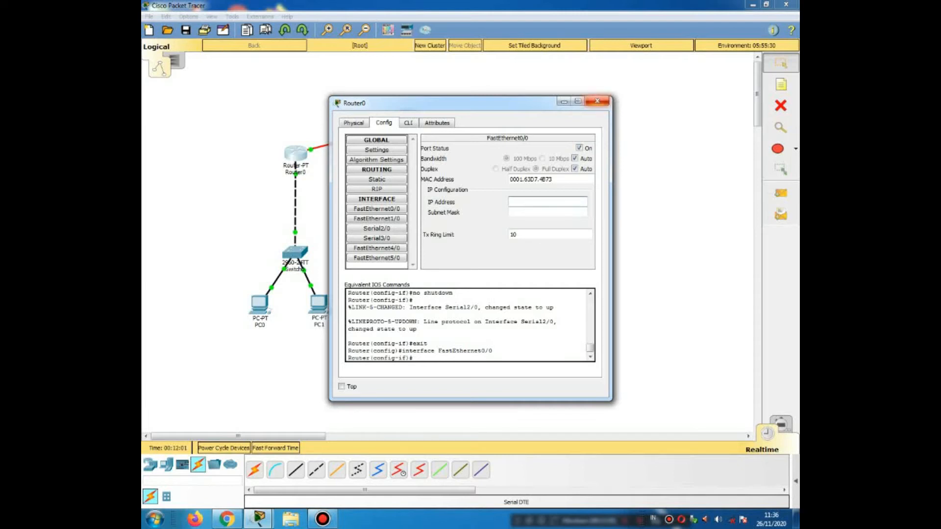
pyautogui.click(598, 100)
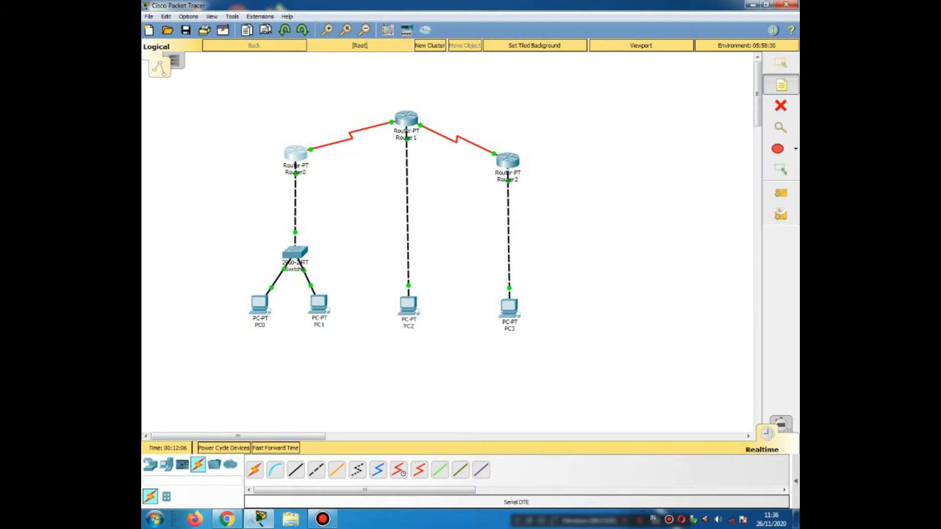
# - Place a text note reading 192.168.10.1 in the workspace to the left of Router0
pyautogui.click(208, 156)
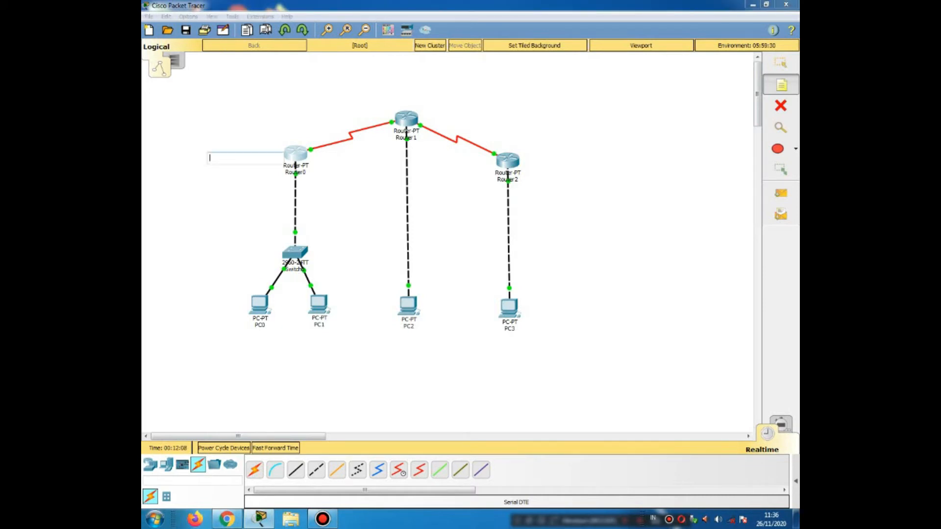
pyautogui.write('192.168.10.1')
pyautogui.click(781, 84)
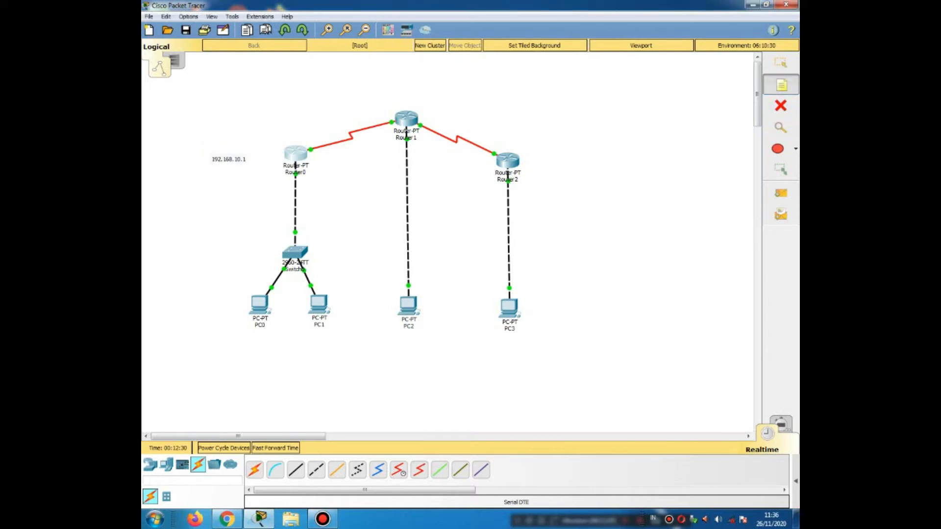
# - Place a text note reading 172.16.10.1 in the workspace just above Router1
pyautogui.click(398, 84)
pyautogui.click(415, 158)
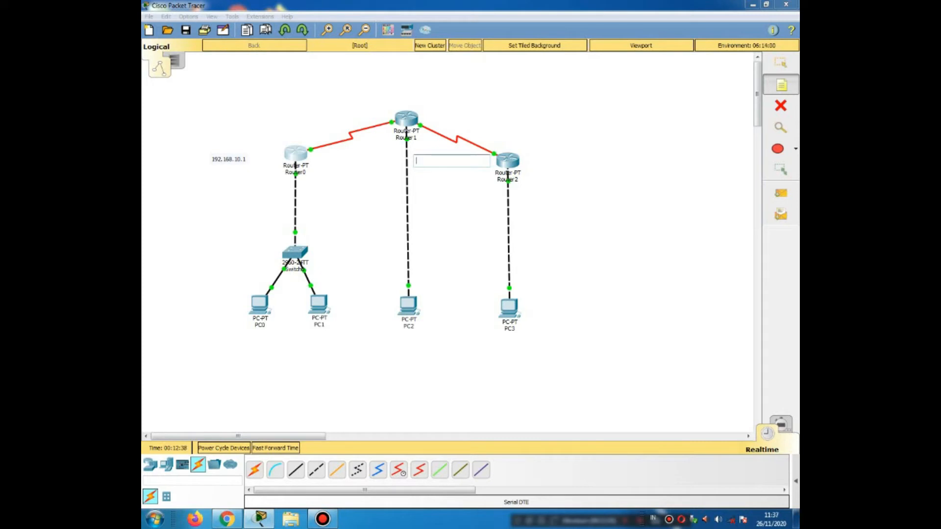
pyautogui.click(390, 100)
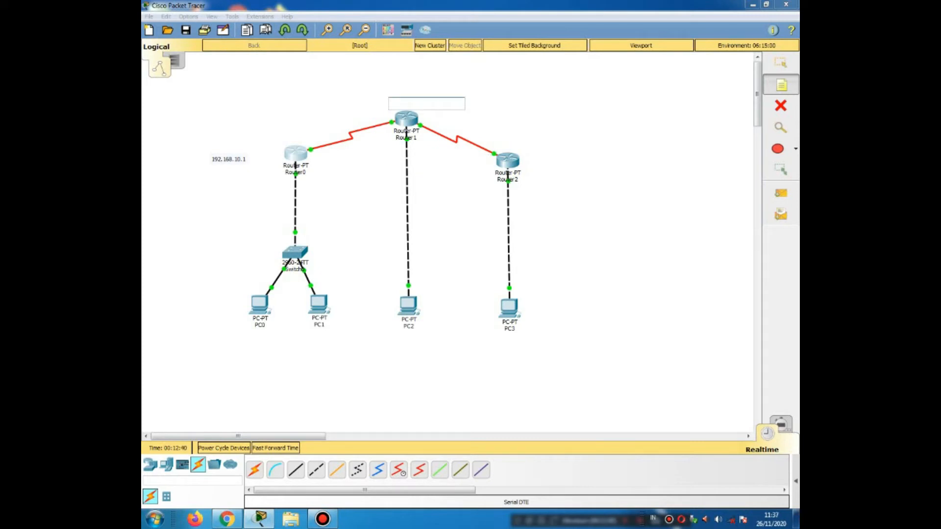
pyautogui.write('172.16.10.1')
# - Place a text note reading 192.110.10.1 in the workspace to the right of Router2
pyautogui.click(781, 85)
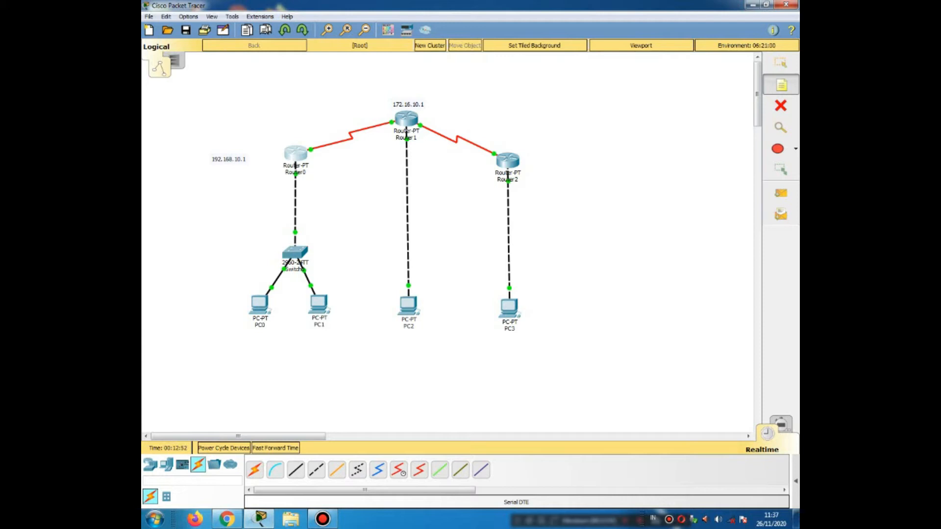
pyautogui.click(536, 159)
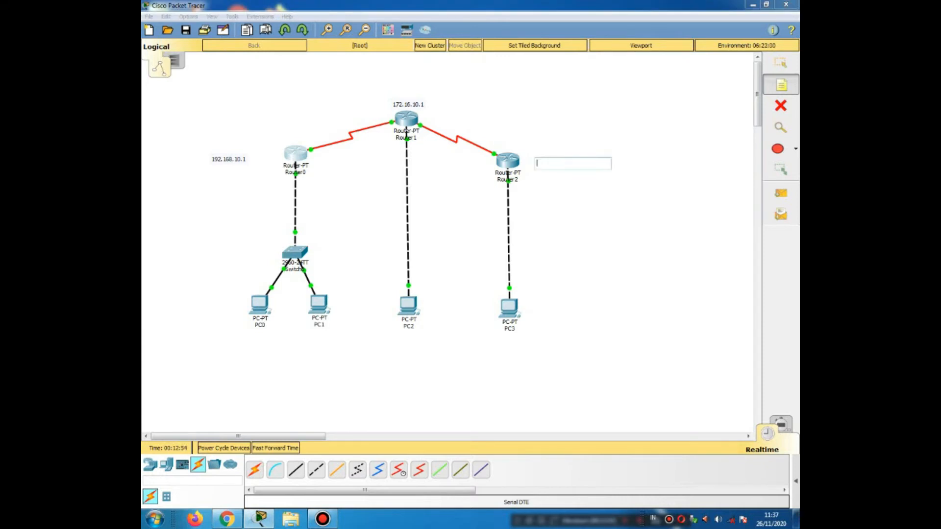
pyautogui.write('192.110.10.1')
pyautogui.click(296, 154)
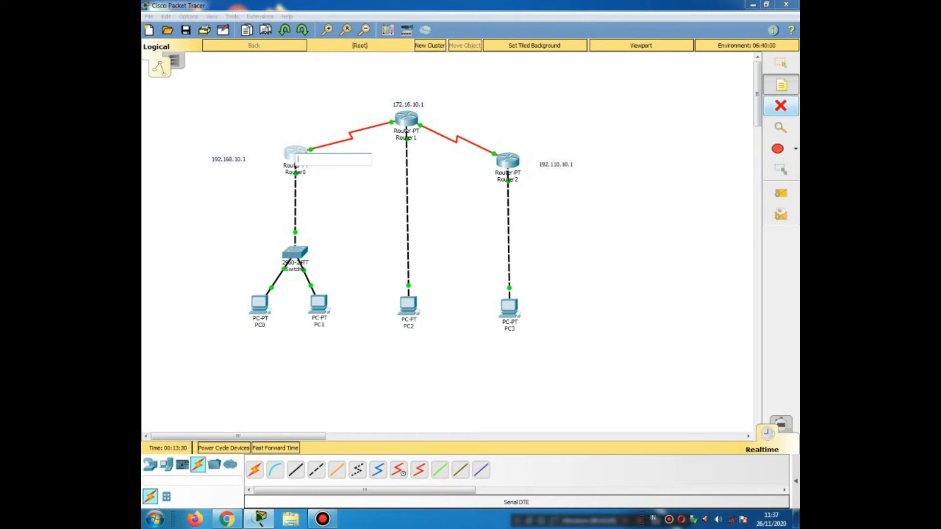
pyautogui.click(780, 105)
pyautogui.press('Return')
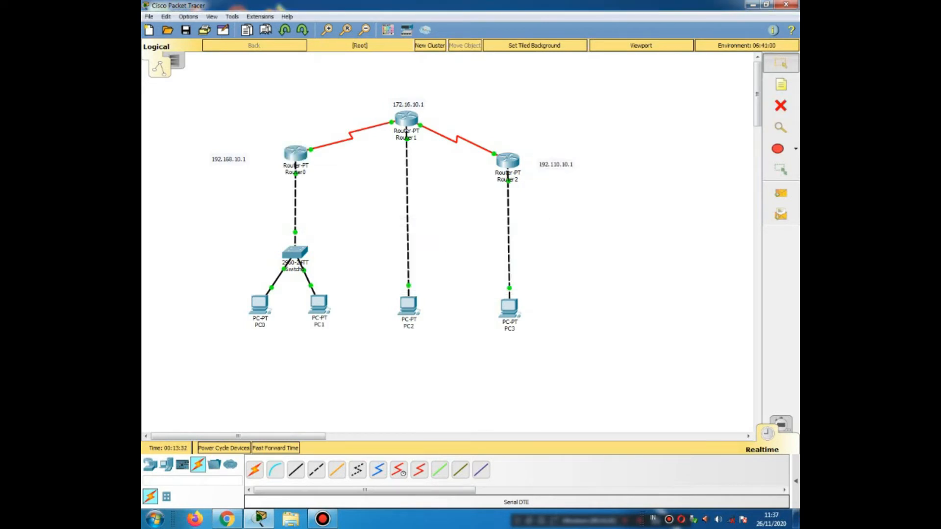
# - View the settings of Router0's Serial2/0 interface and close the router's window
pyautogui.click(296, 153)
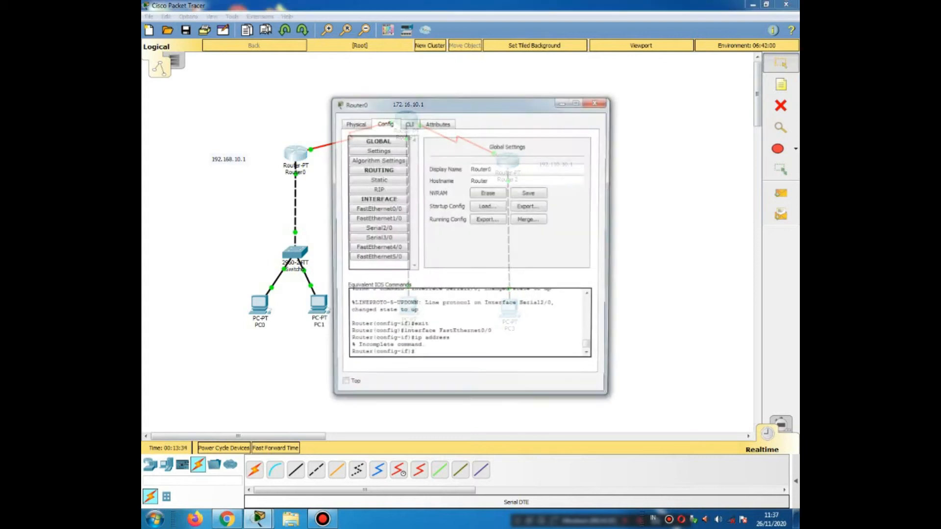
pyautogui.click(377, 228)
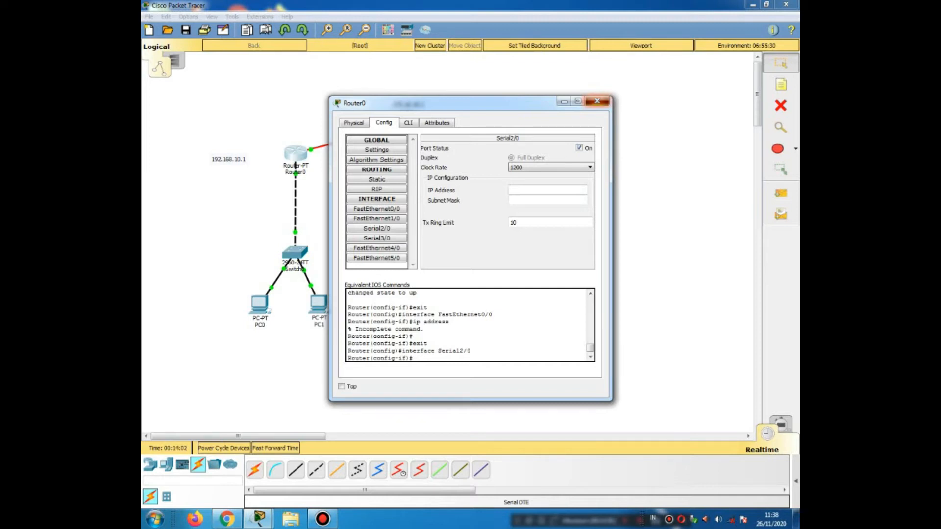
pyautogui.click(597, 101)
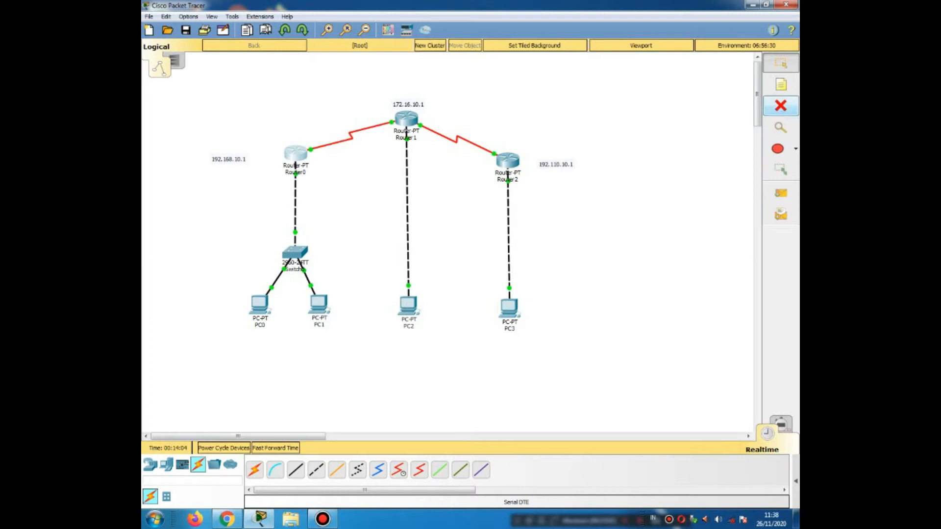
# - Place a text note reading 10.10.10.1 in the workspace just above Router0
pyautogui.click(780, 84)
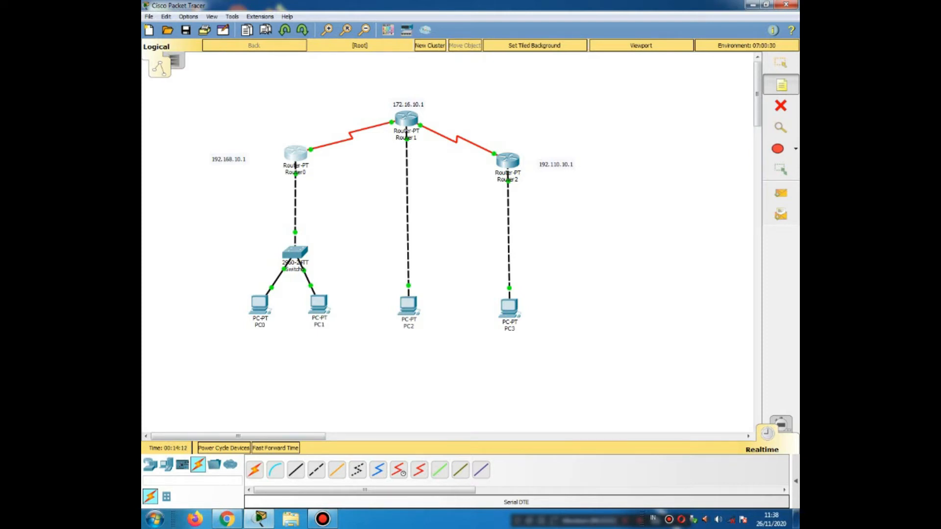
pyautogui.click(281, 132)
pyautogui.write('10.10.10.1')
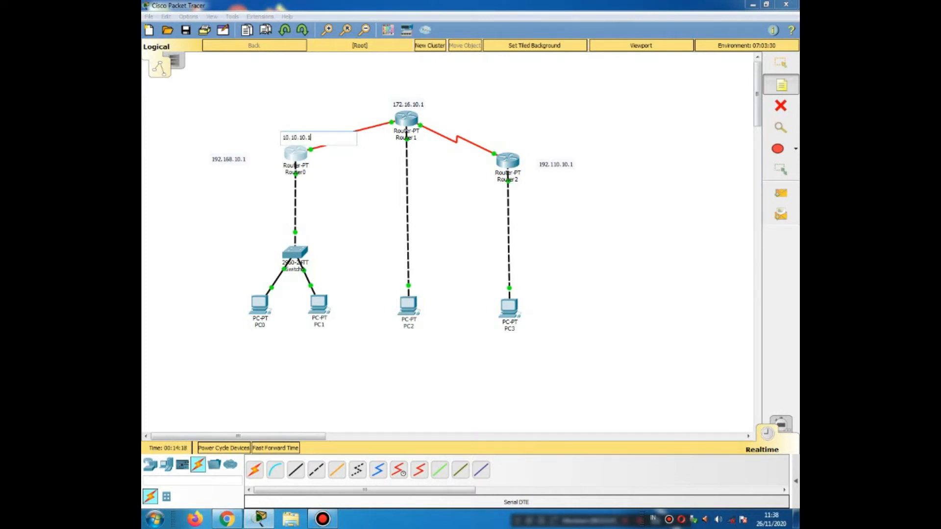
# - Place a text note reading 10.10.10.2 to the left of Router1, just below its serial link to Router0
pyautogui.click(781, 85)
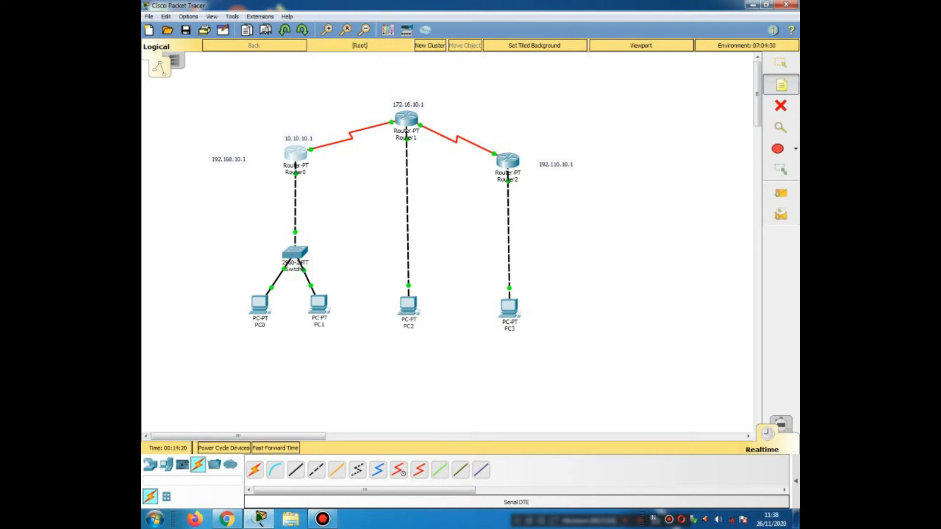
pyautogui.click(364, 139)
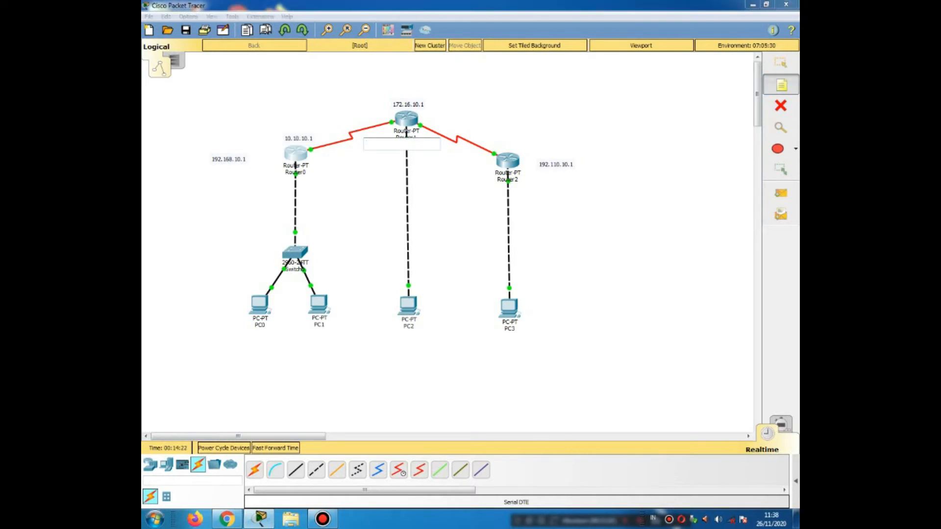
pyautogui.write('10. 10. 10. 2')
pyautogui.click(781, 63)
pyautogui.moveTo(381, 145); pyautogui.dragTo(377, 139)
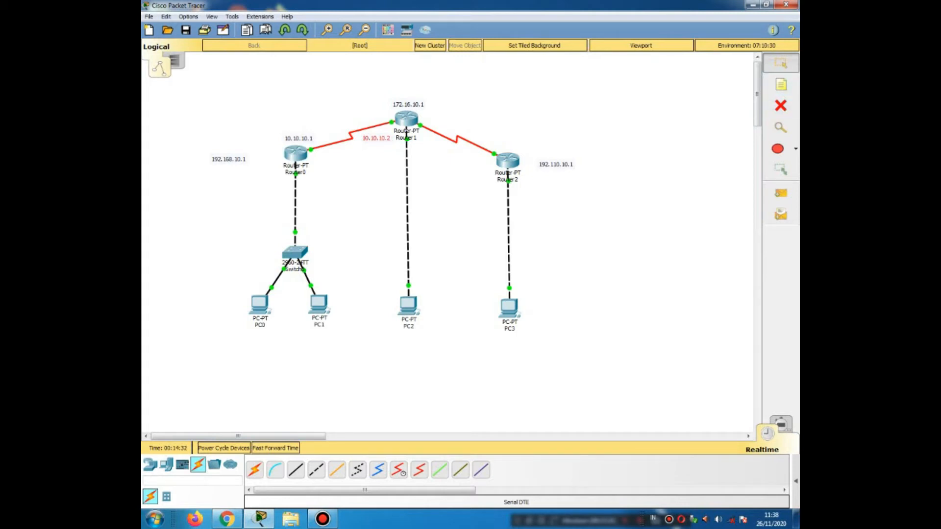
# - Place a text note reading 20.20.20.1 beside Router1, below its serial link to Router2, and shift it closer to Router1
pyautogui.click(781, 85)
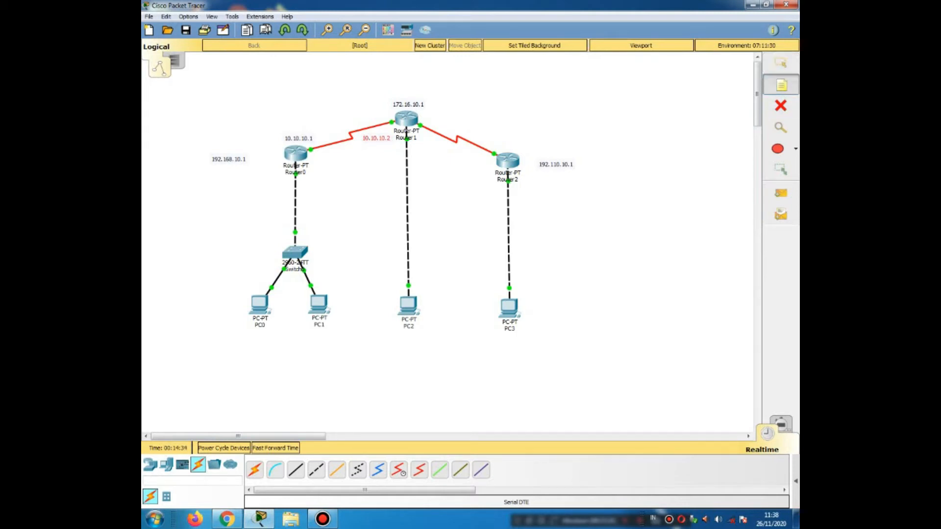
pyautogui.click(424, 143)
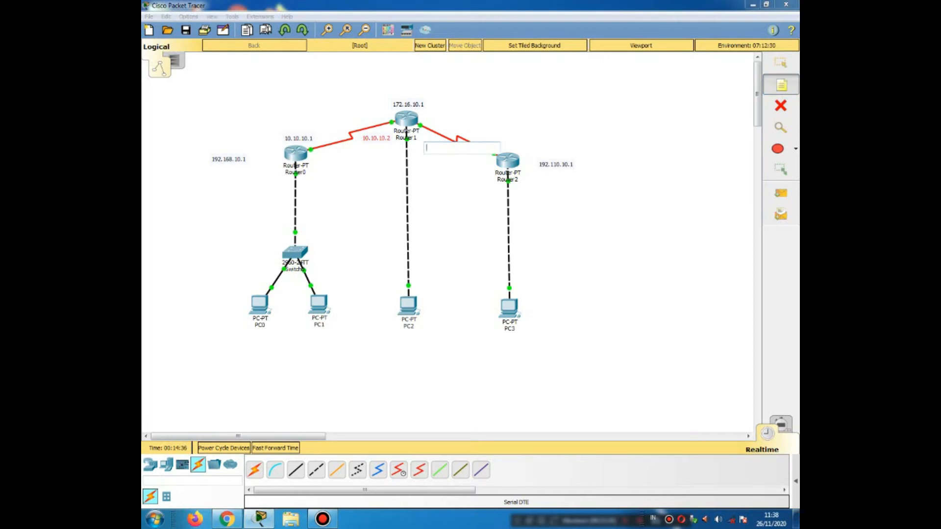
pyautogui.write('20.20.20.1')
pyautogui.press('Escape')
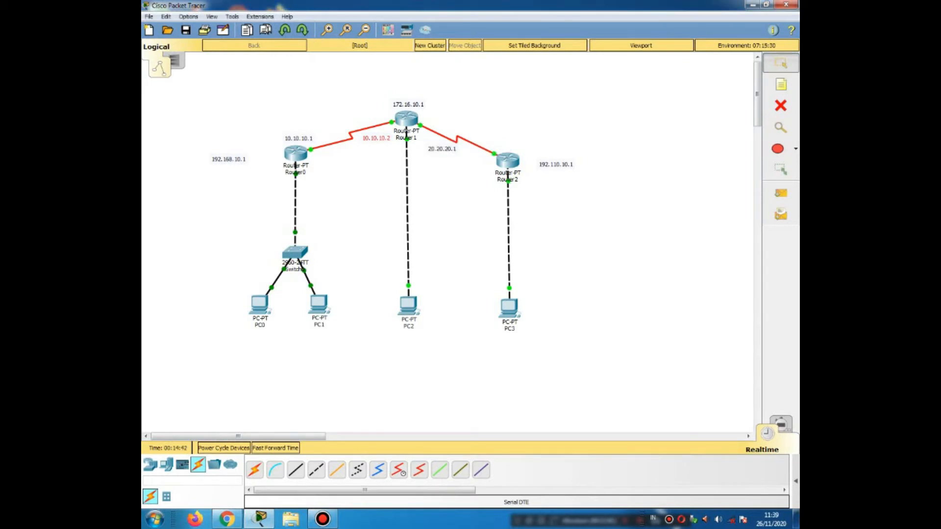
pyautogui.moveTo(432, 145); pyautogui.dragTo(432, 149)
# - Place a text note reading 20.20.20.2 at Router2's end of the serial link to Router1
pyautogui.click(781, 85)
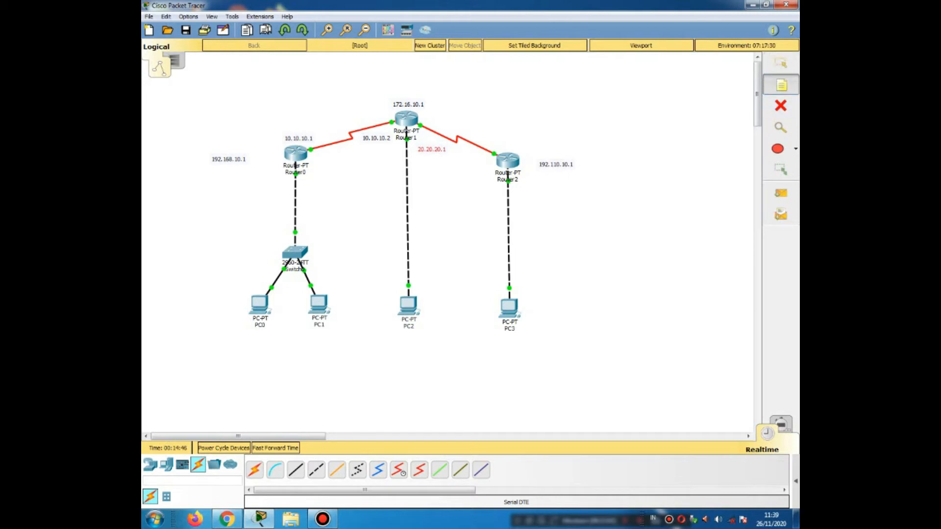
pyautogui.click(471, 155)
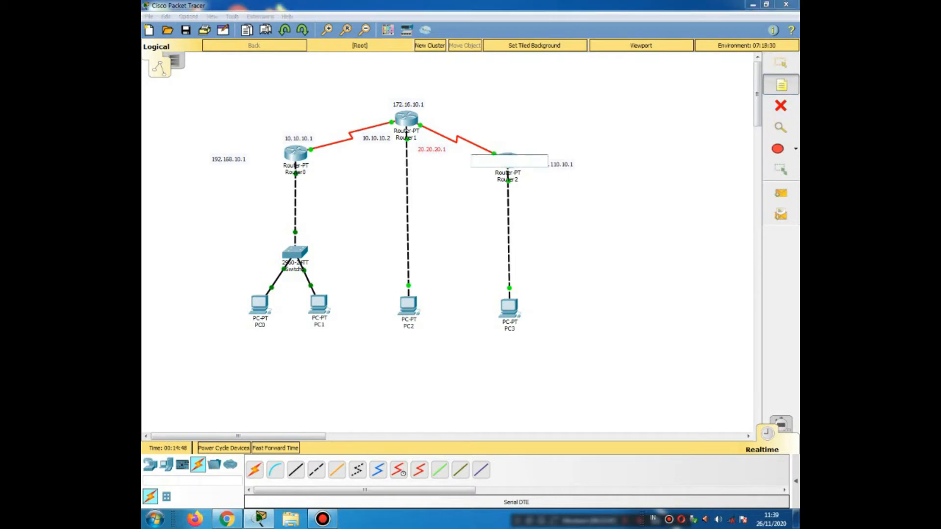
pyautogui.write('20.20.20.2')
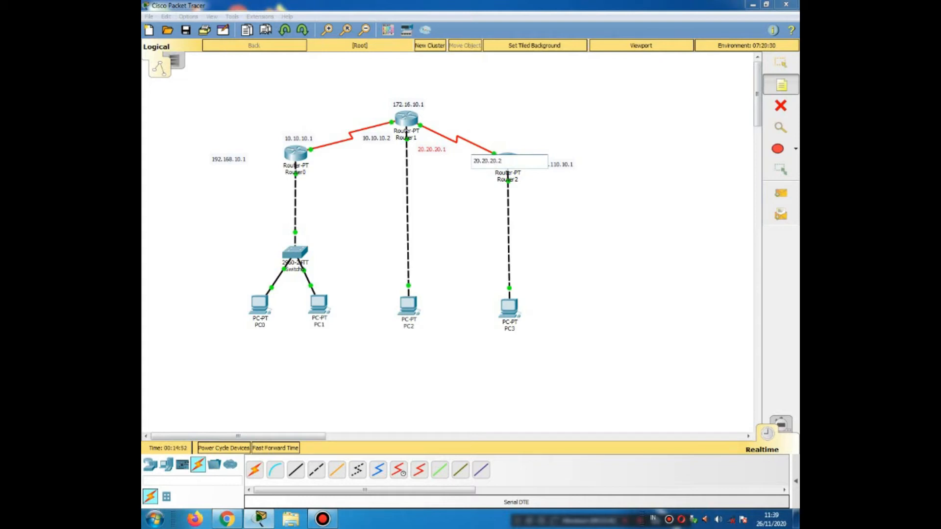
pyautogui.press('Escape')
# - Rearrange the serial address notes beside their routers, with 10.10.10.1 right of Router0, and move the 192.168.10.1 note closer to Router0
pyautogui.moveTo(489, 162); pyautogui.dragTo(376, 143)
pyautogui.moveTo(298, 139); pyautogui.dragTo(329, 159)
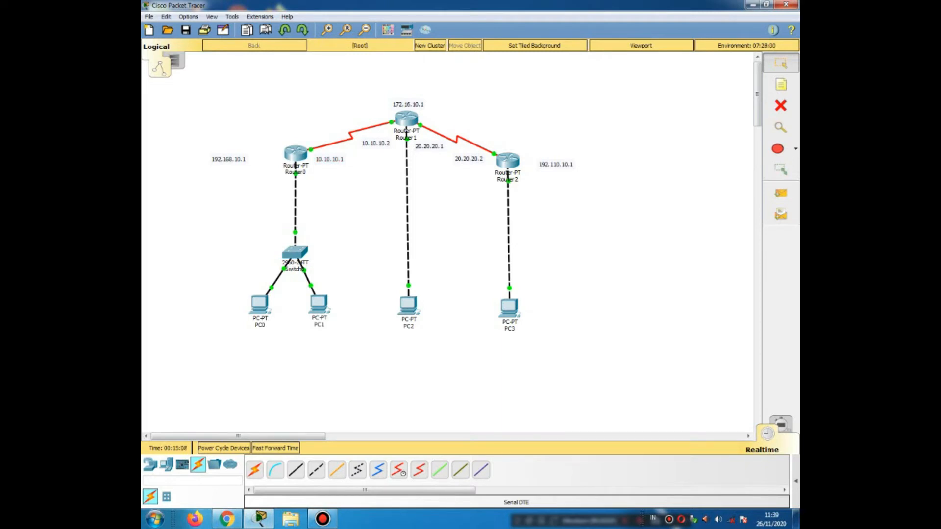
pyautogui.moveTo(228, 159); pyautogui.dragTo(250, 153)
# - Set Router0's FastEthernet0/0 to IP address 192.168.10.1 with subnet mask 255.255.255.0 and close the router's window
pyautogui.moveTo(295, 156)
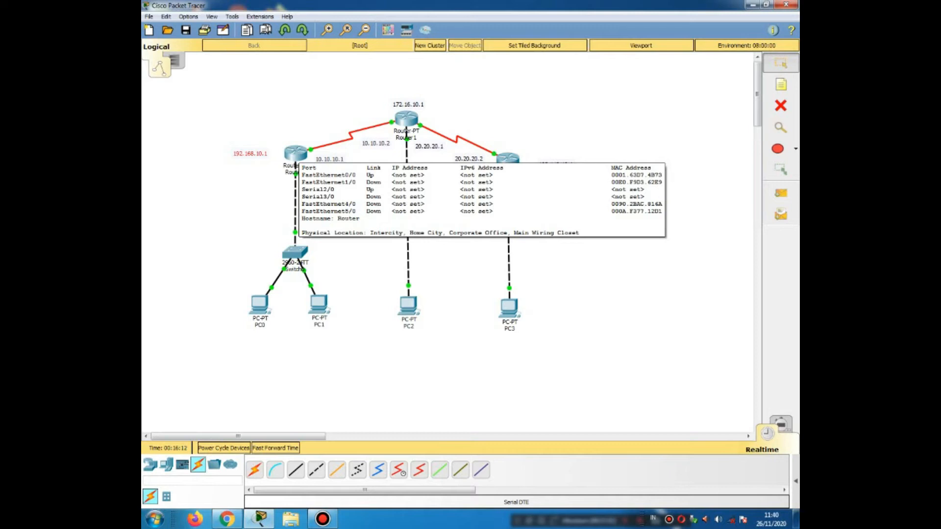
pyautogui.click(296, 154)
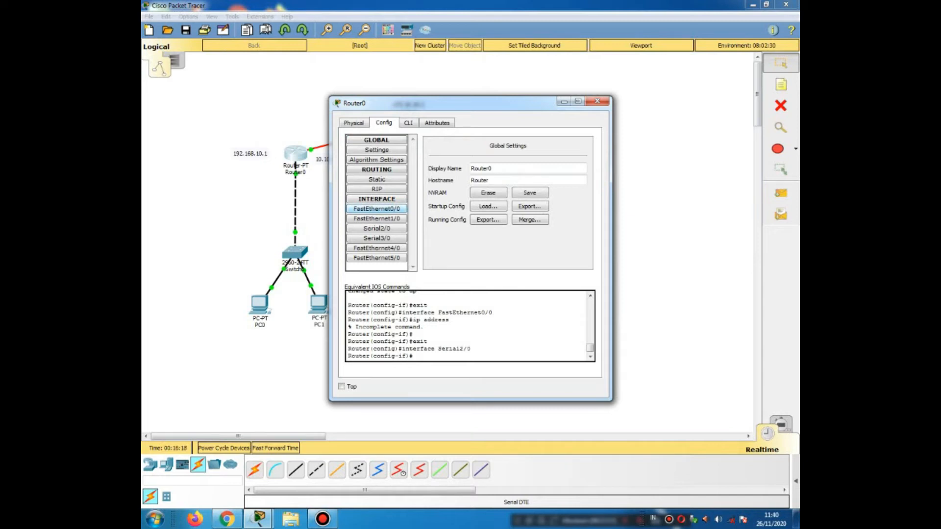
pyautogui.click(376, 208)
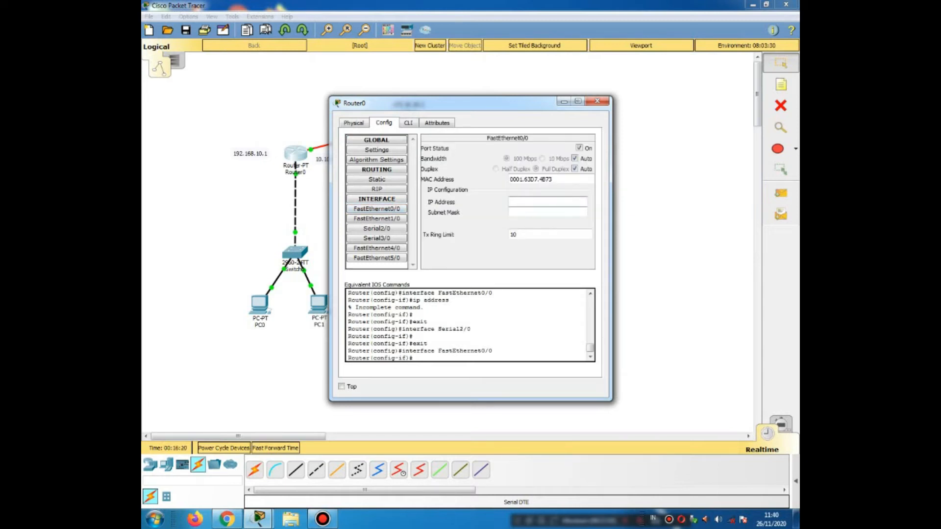
pyautogui.write('192.168.10.1')
pyautogui.click(523, 212)
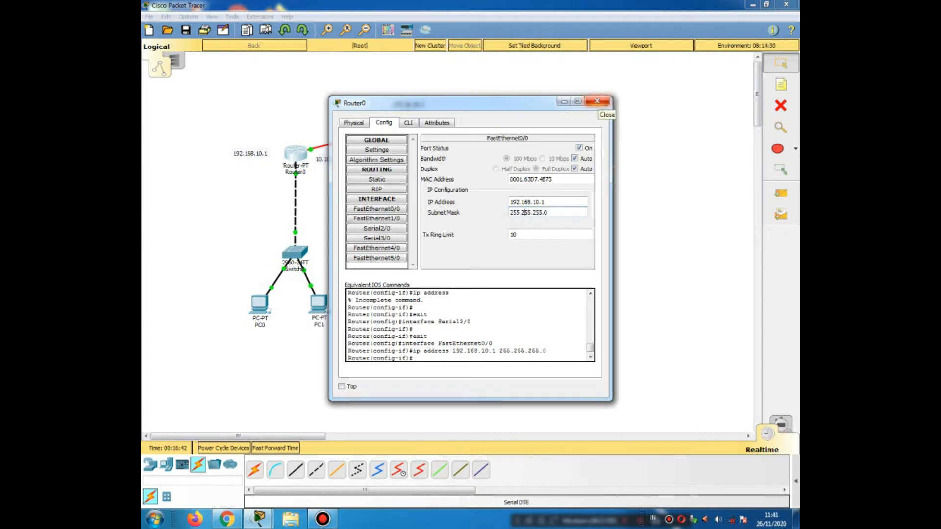
pyautogui.click(597, 101)
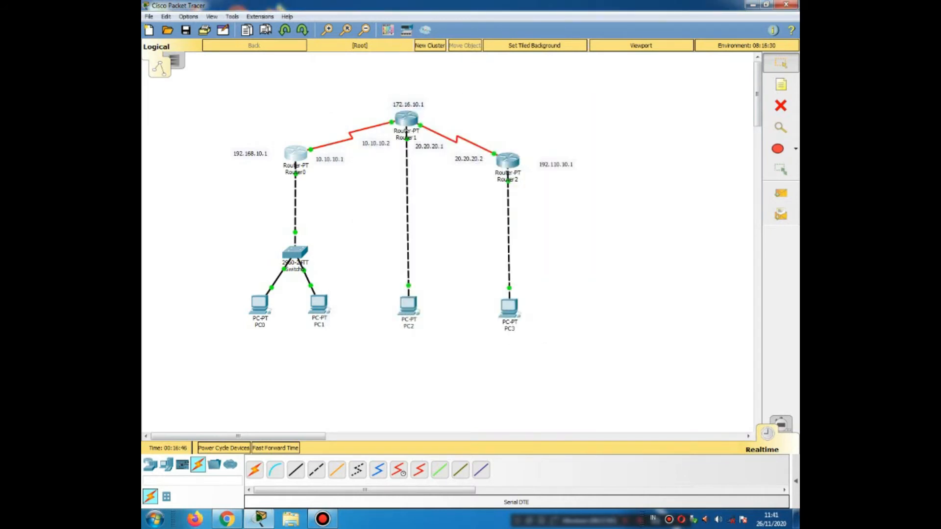
# - Open the IP configuration of PC0
pyautogui.click(260, 305)
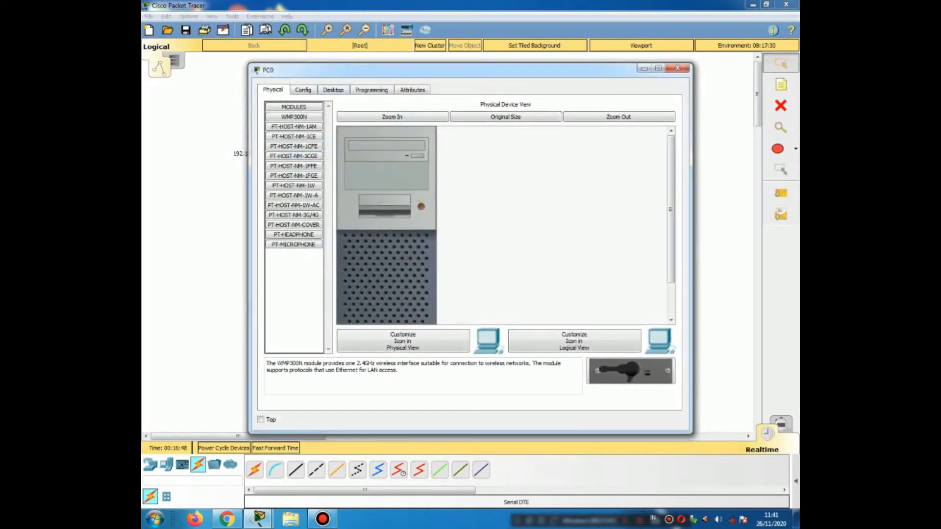
pyautogui.click(333, 89)
pyautogui.click(311, 132)
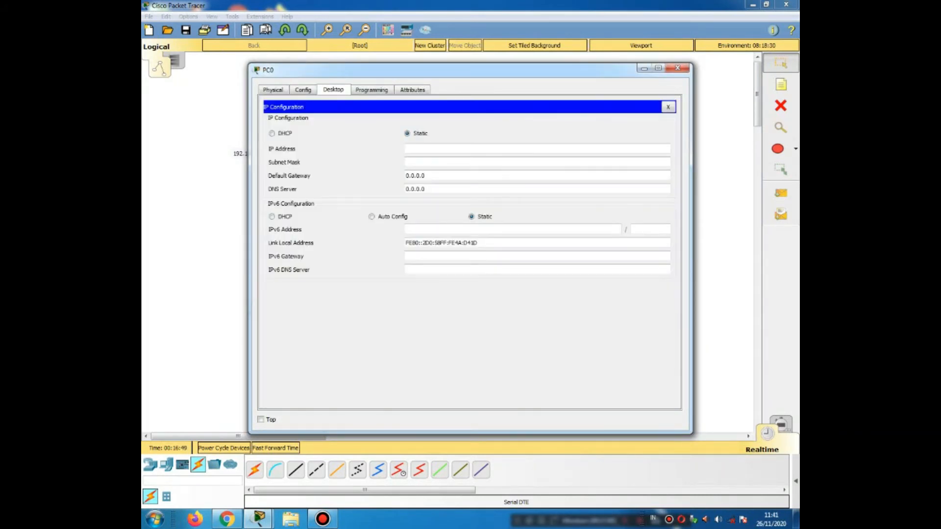
# - Try to set PC0's IP address to 1921.168.10.2
pyautogui.write('1921.168.')
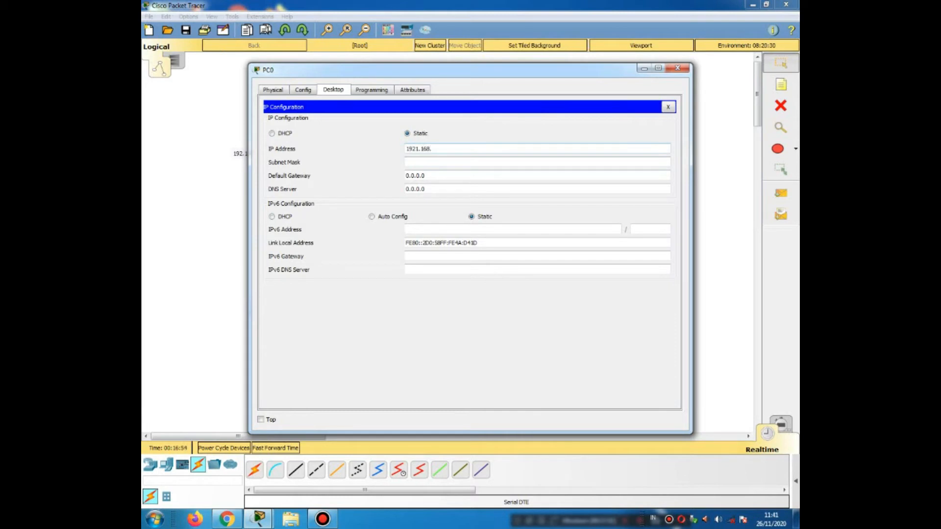
pyautogui.write('10.')
pyautogui.write('2')
pyautogui.press('Tab')
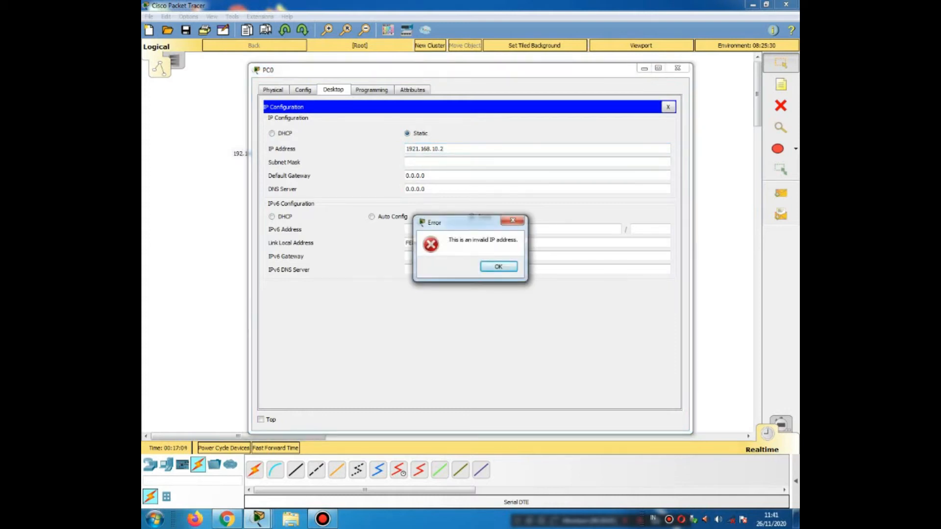
pyautogui.press('Return')
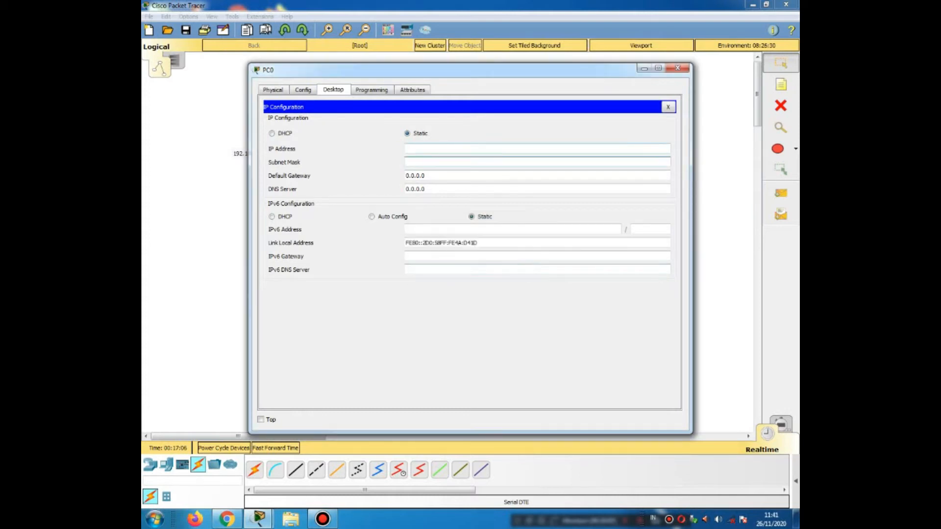
# - Give PC0 the IP address 192.168.10.5, subnet mask 255.255.255.0 and default gateway 192.168.10.1, and close its window
pyautogui.write('192.168.10.5')
pyautogui.click(427, 163)
pyautogui.press('Tab')
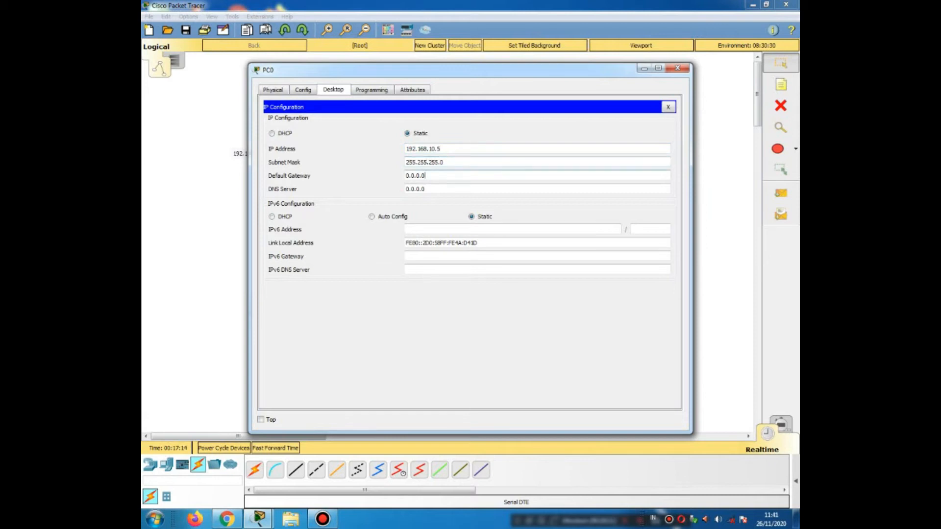
pyautogui.write('192.168.10.1')
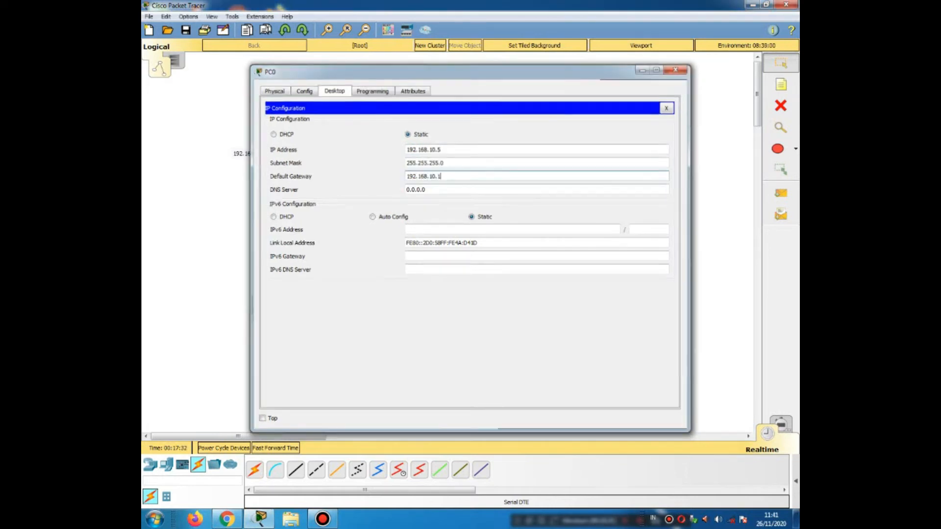
pyautogui.click(678, 68)
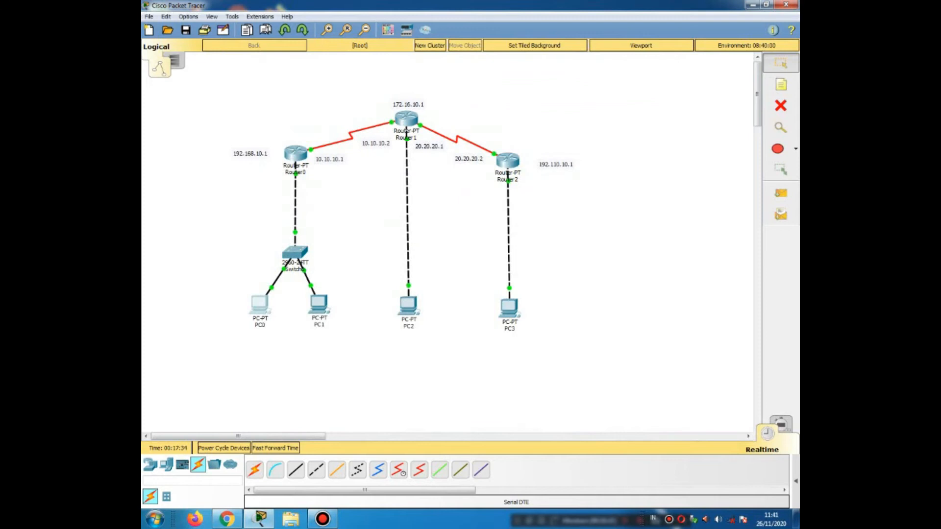
# - Give PC1 the IP address 192.168.10.3, subnet mask 255.255.255.0 and default gateway 192.168.10.1, and close its window
pyautogui.click(319, 304)
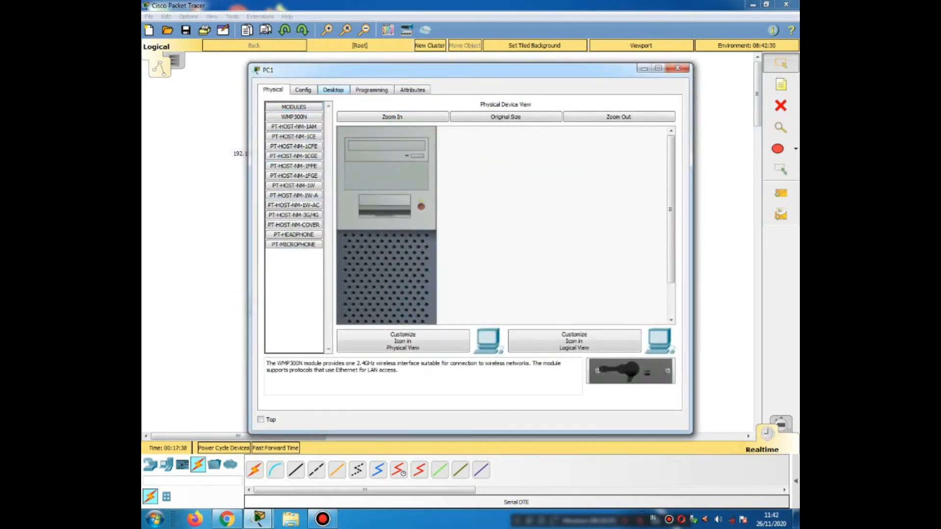
pyautogui.click(333, 89)
pyautogui.click(303, 130)
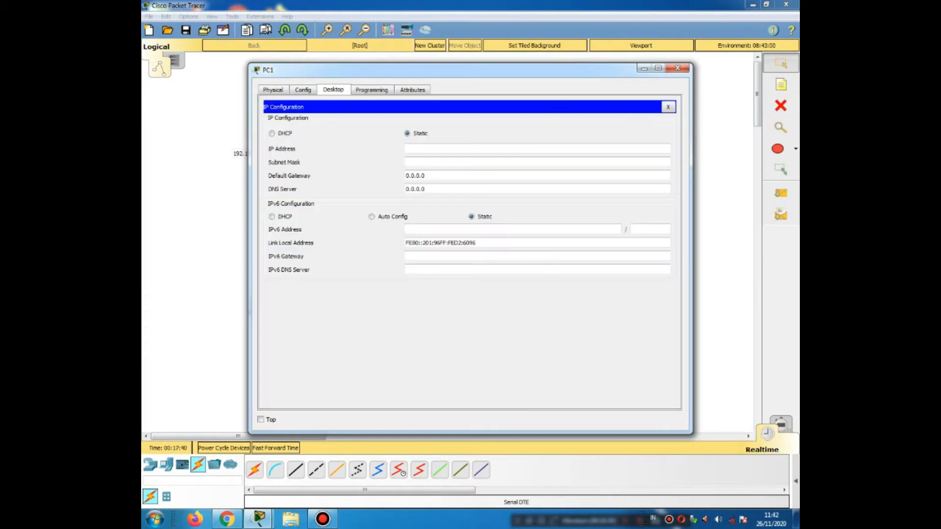
pyautogui.write('192.168.')
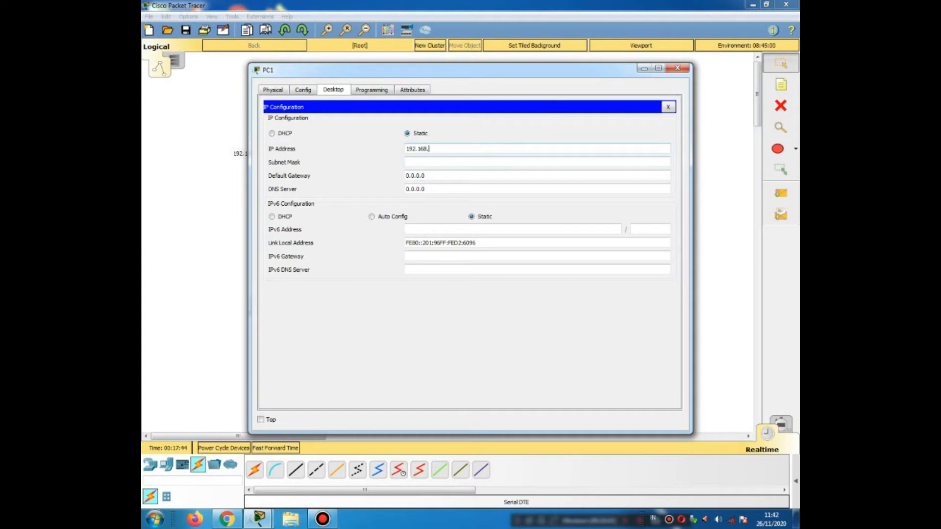
pyautogui.write('10.3')
pyautogui.click(424, 162)
pyautogui.press('Tab')
pyautogui.write('192.16')
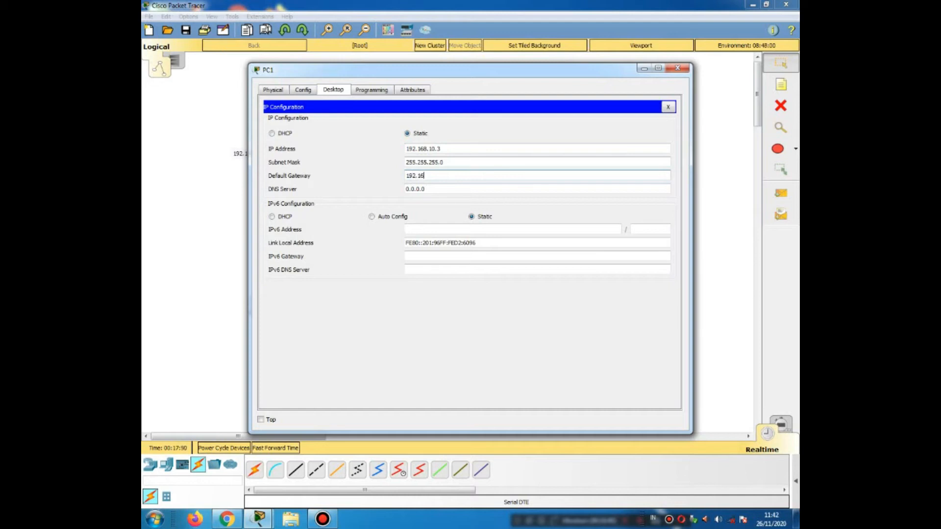
pyautogui.write('8.10.1')
pyautogui.click(677, 68)
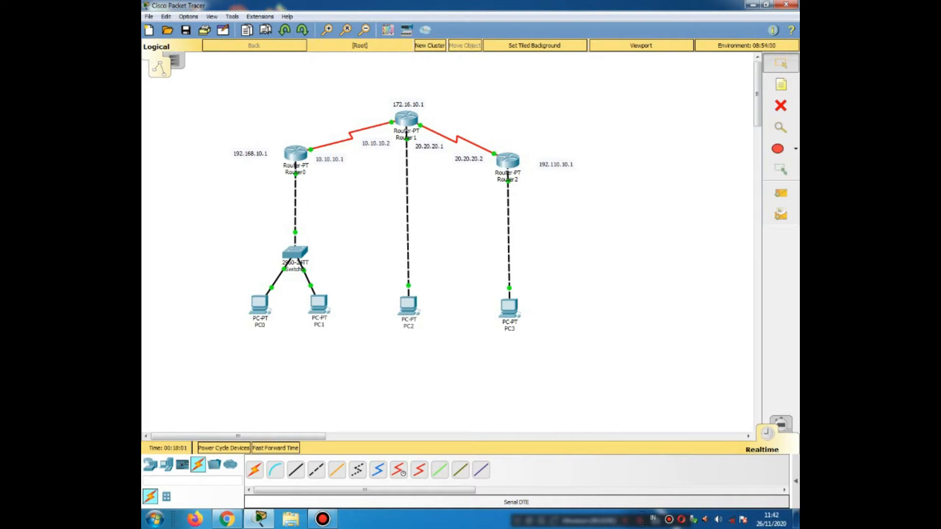
# - Ping PC1 at 192.168.10.3 from PC0's command prompt
pyautogui.click(259, 305)
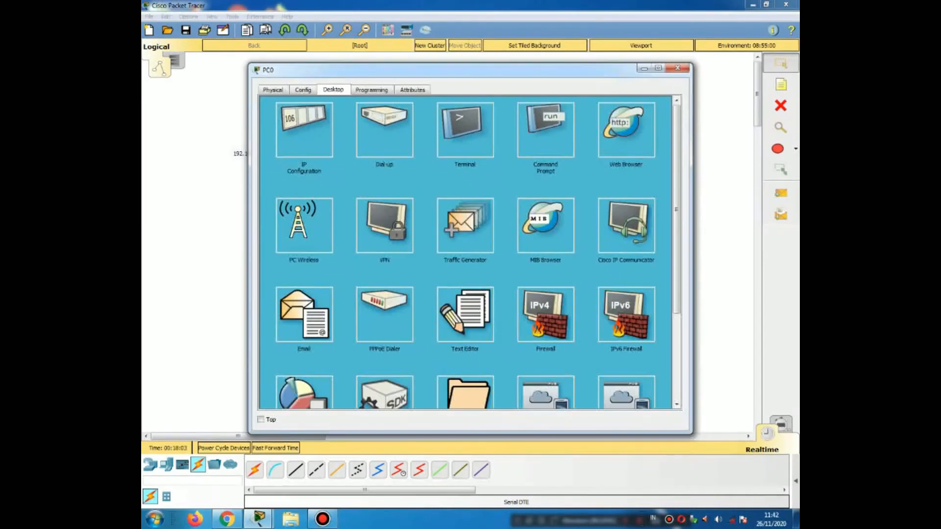
pyautogui.click(545, 130)
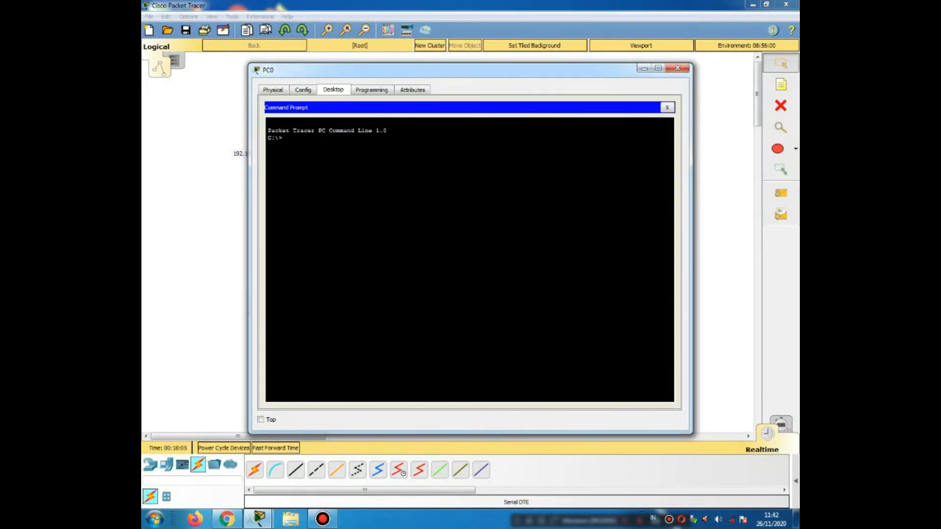
pyautogui.write('ping 192.168.10.3')
pyautogui.press('Return')
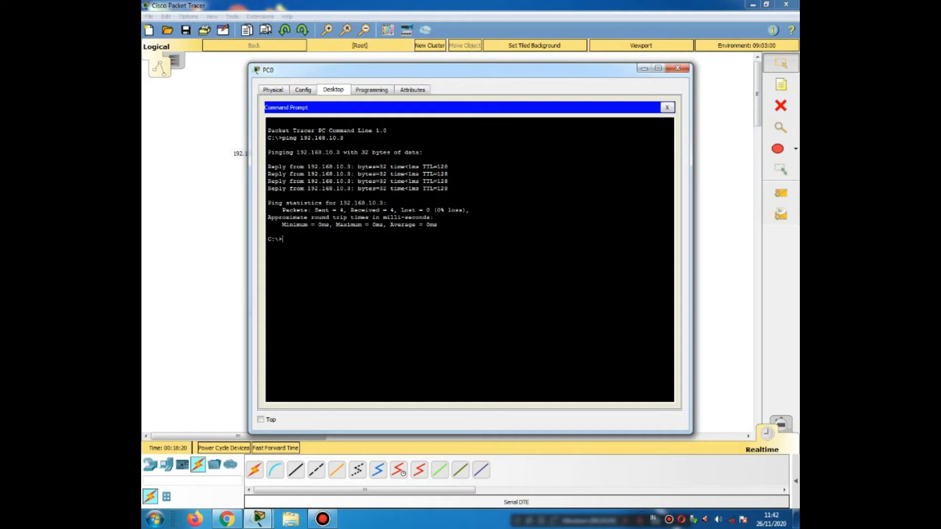
# - Ping the gateway 192.168.10.1 from PC0's command prompt and close the PC0 window
pyautogui.write('192.168.10.1')
pyautogui.press('Home')
pyautogui.write('ping')
pyautogui.press('Return')
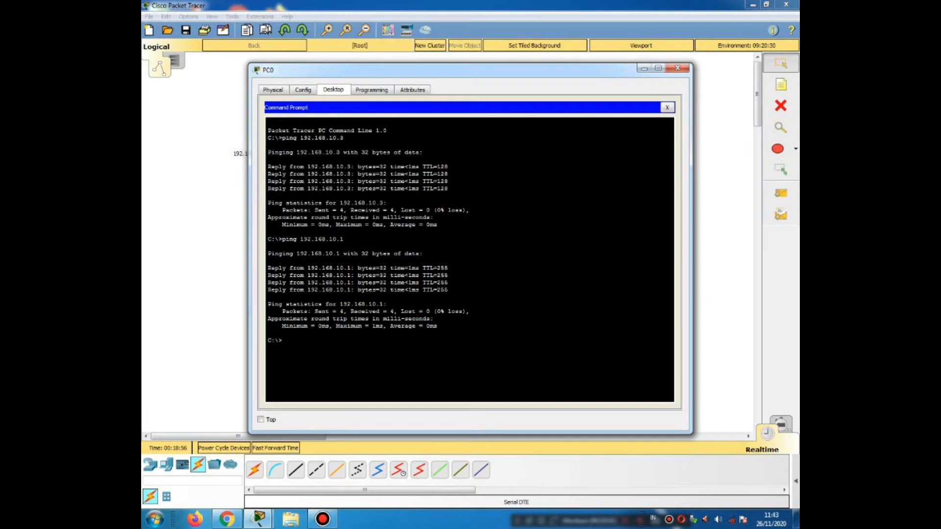
pyautogui.click(677, 68)
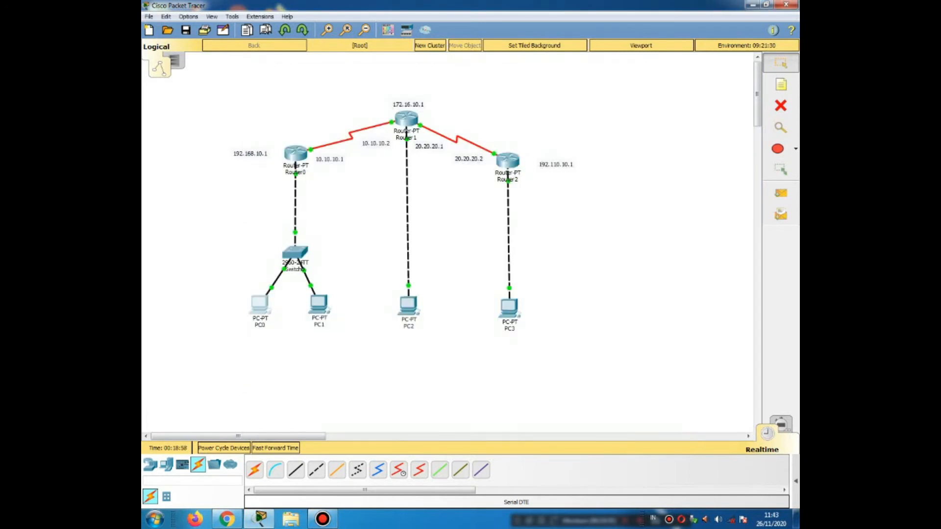
# - Set Router1's FastEthernet0/0 to IP address 172.16.10.1 with subnet mask 255.255.0.0 and close the router's window
pyautogui.moveTo(396, 125)
pyautogui.click(406, 119)
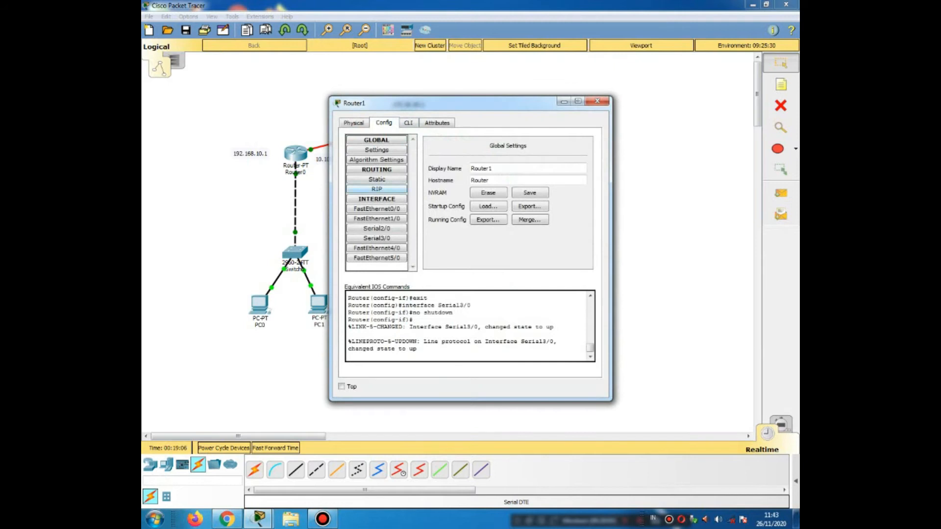
pyautogui.click(547, 202)
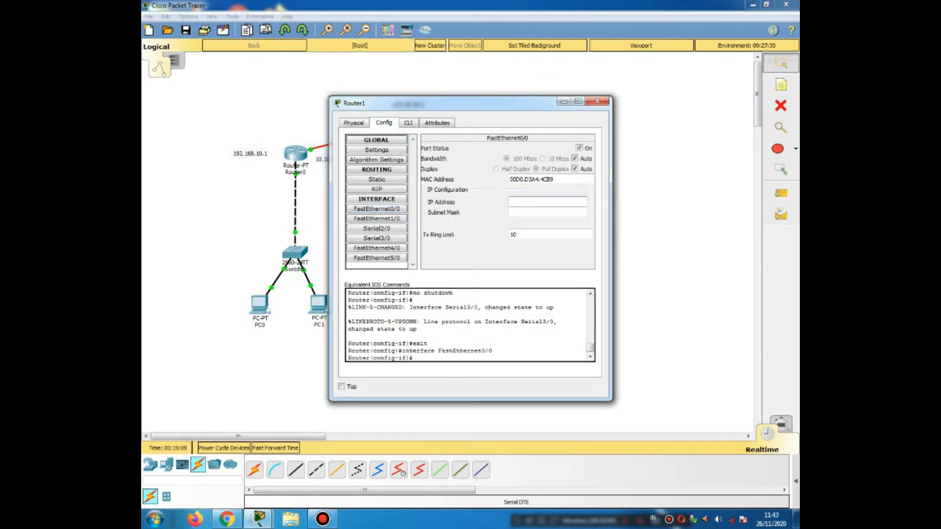
pyautogui.moveTo(456, 103); pyautogui.dragTo(438, 142)
pyautogui.write('172')
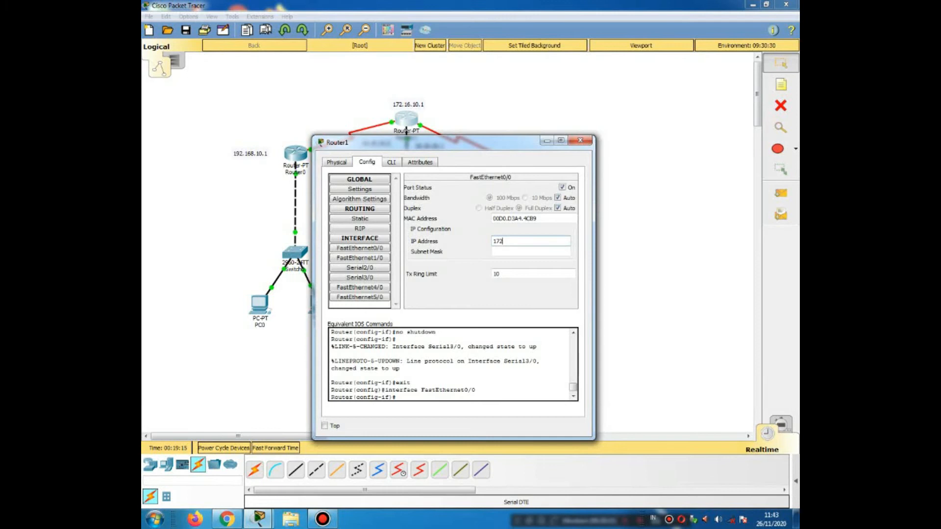
pyautogui.write('.16.10.1')
pyautogui.press('Tab')
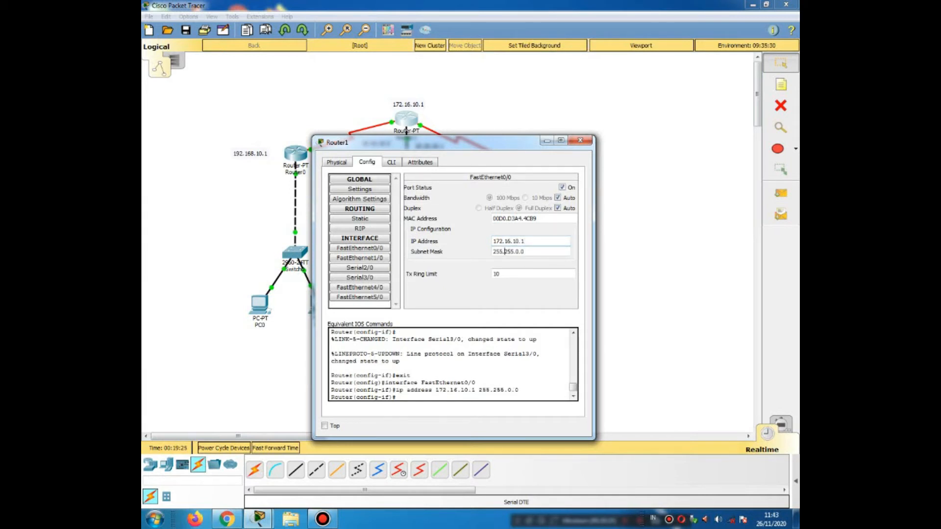
pyautogui.hotkey('shift', 'Right')
pyautogui.hotkey('shift', 'Right')
pyautogui.hotkey('shift', 'Right')
pyautogui.hotkey('shift', 'Right')
pyautogui.hotkey('shift', 'Right')
pyautogui.hotkey('shift', 'Right')
pyautogui.hotkey('shift', 'Right')
pyautogui.press('End')
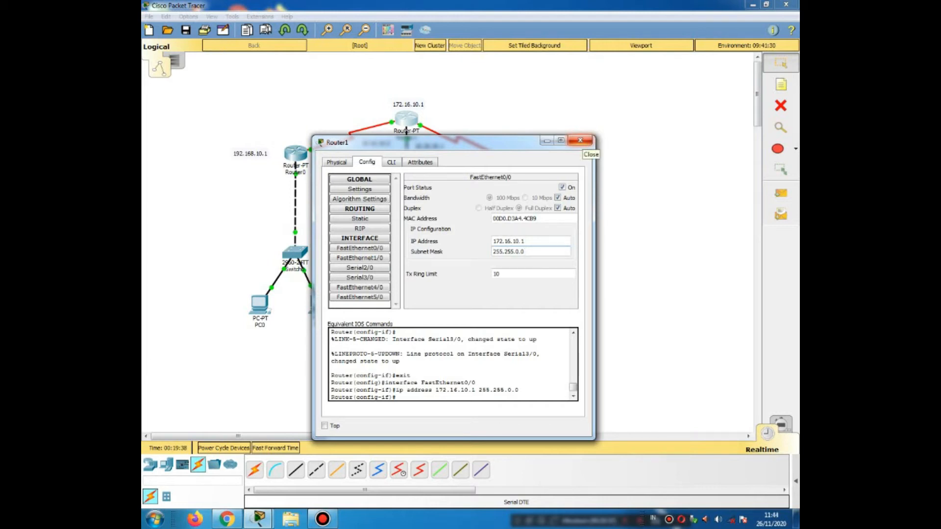
pyautogui.click(580, 141)
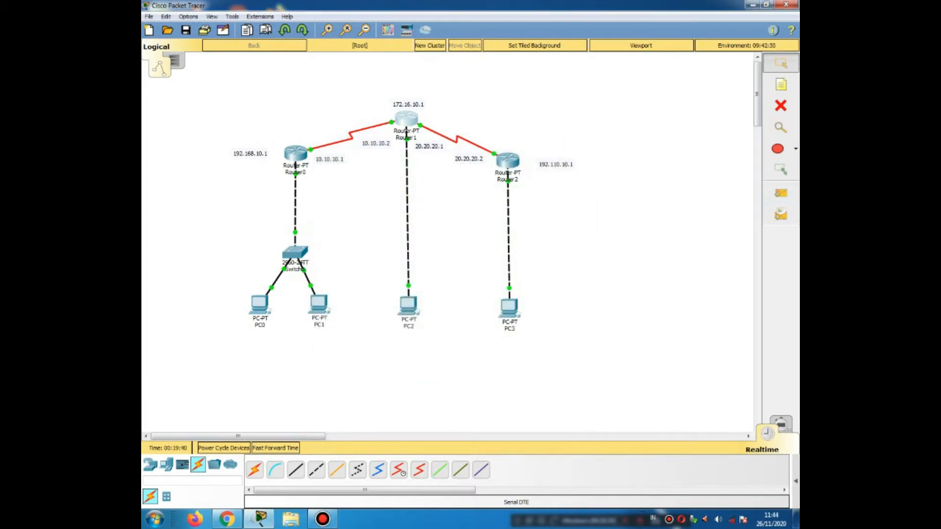
# - Give PC2 the IP address 172.16.10.5, subnet mask 255.255.0.0 and default gateway 172.16.10.1, and close its window
pyautogui.click(407, 304)
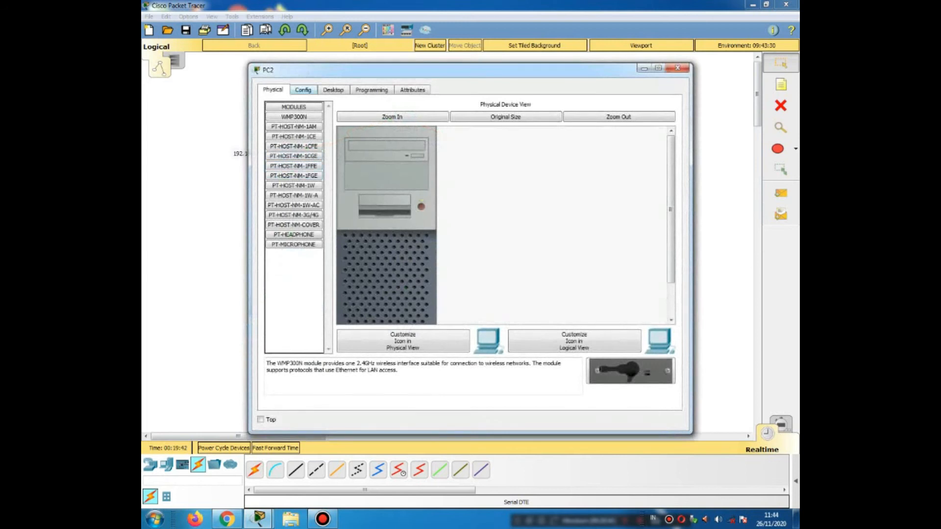
pyautogui.click(333, 89)
pyautogui.click(303, 130)
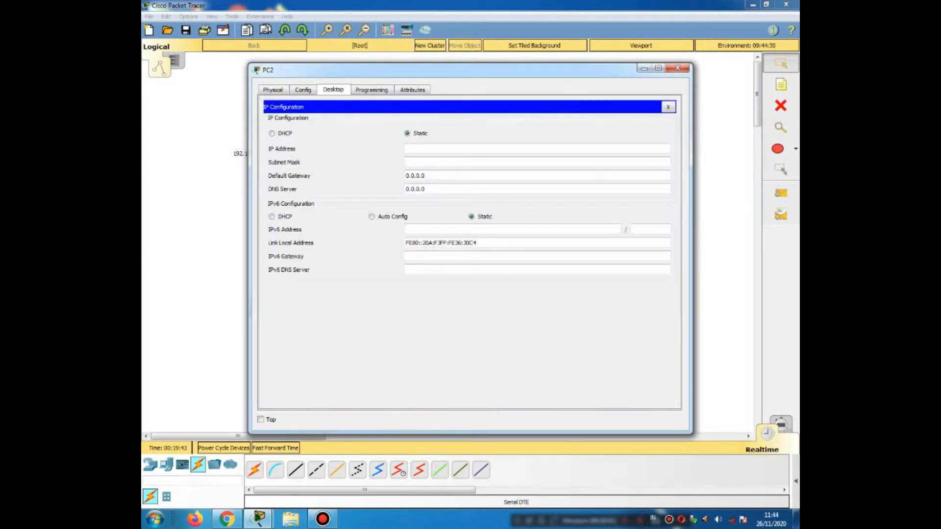
pyautogui.write('19')
pyautogui.write('72.16.')
pyautogui.write('10.')
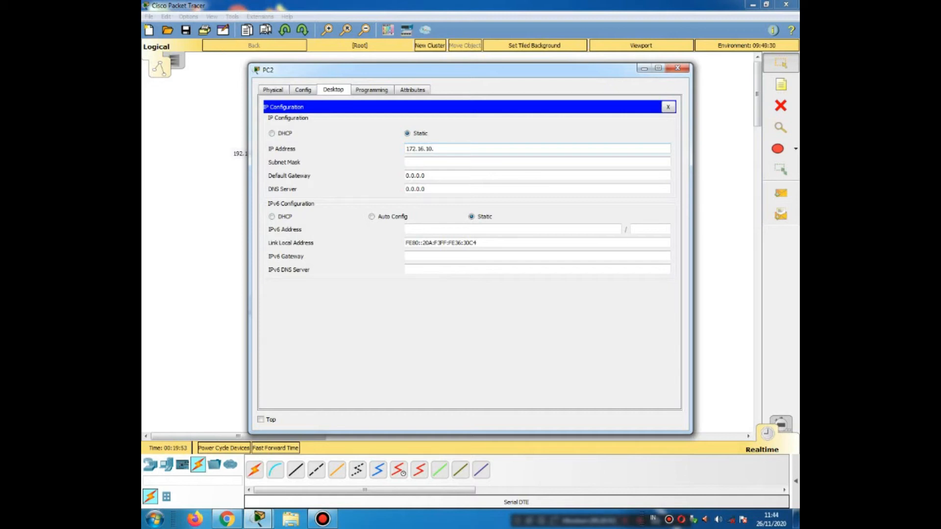
pyautogui.write('5')
pyautogui.press('Tab')
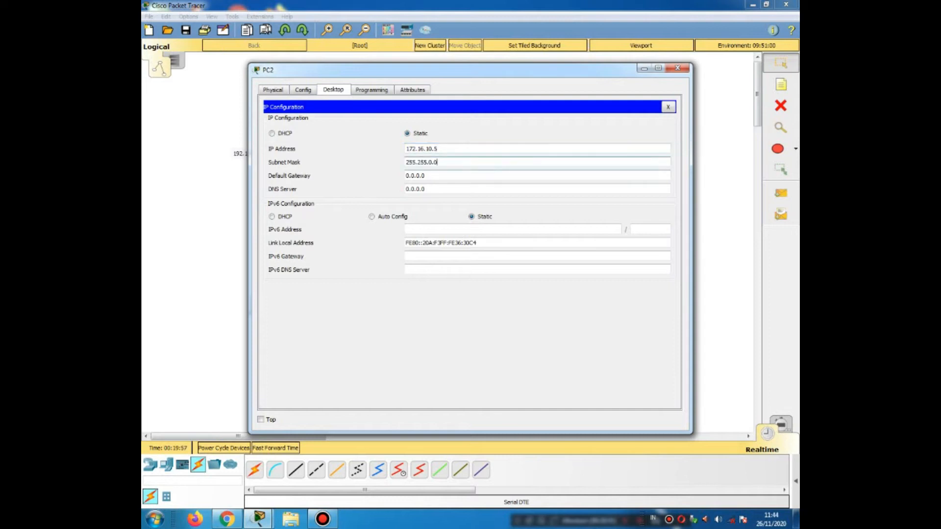
pyautogui.press('Tab')
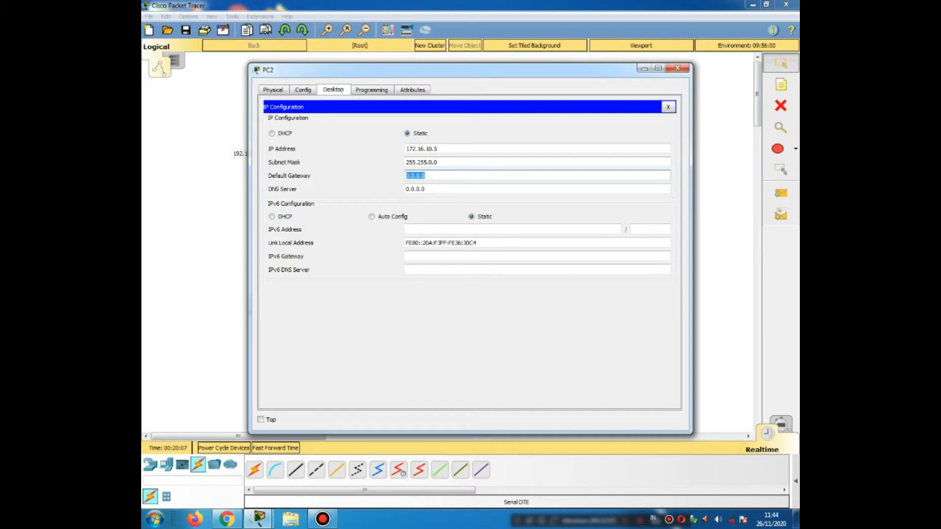
pyautogui.write('172.16.10.1')
pyautogui.click(668, 107)
pyautogui.click(677, 68)
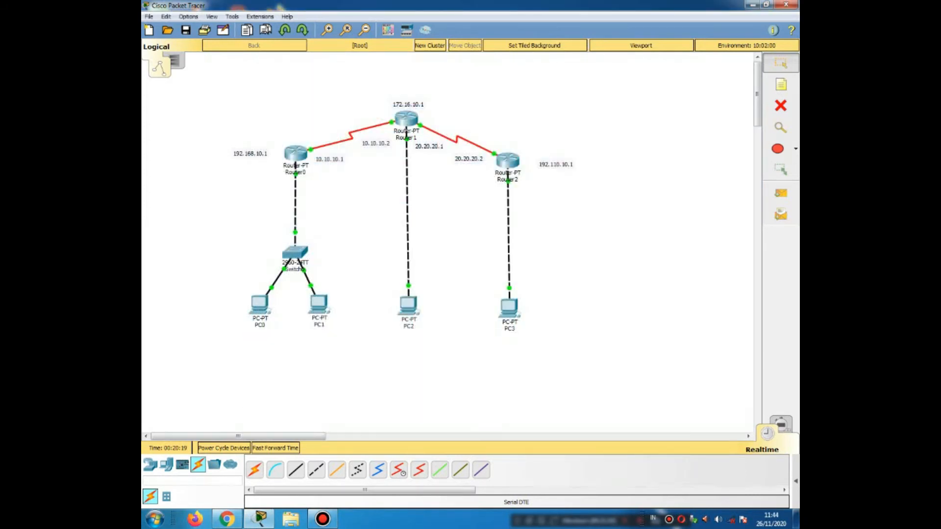
# - Ping PC2's own address 172.16.10.5 from its command prompt
pyautogui.click(408, 305)
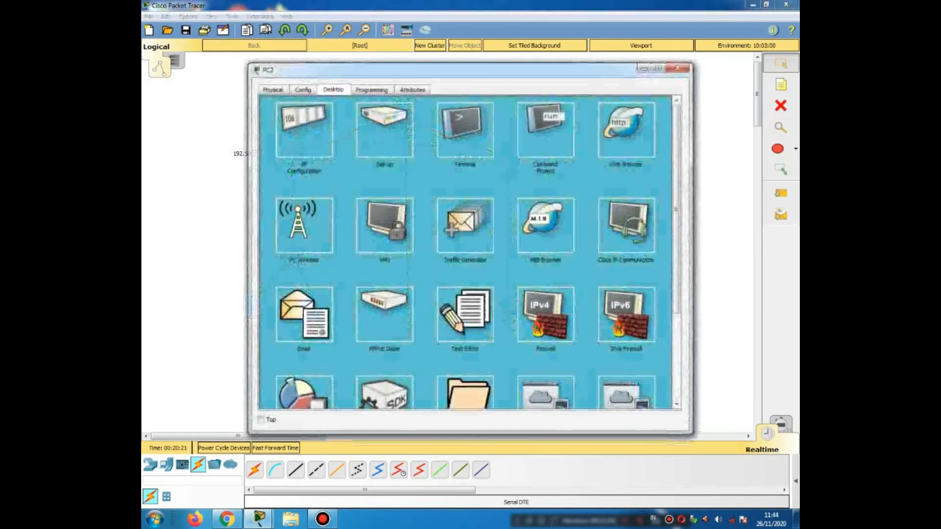
pyautogui.click(546, 130)
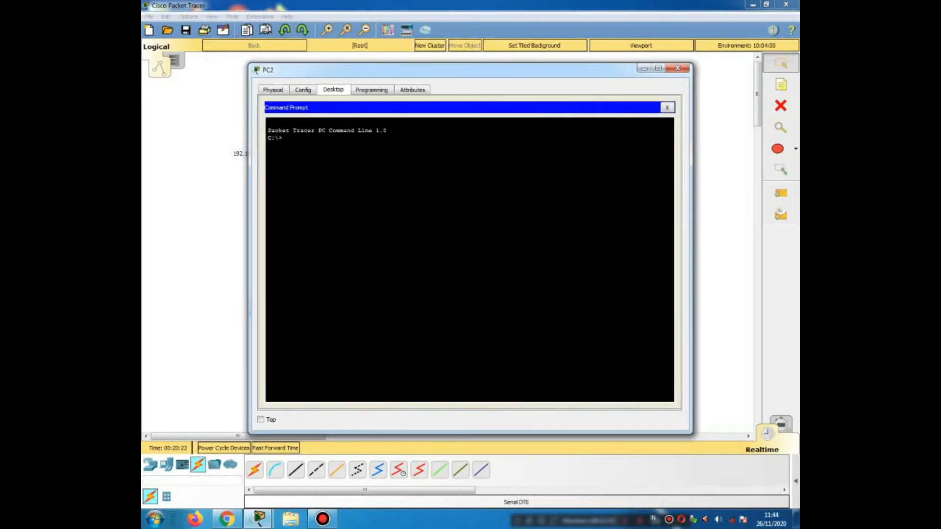
pyautogui.write('ping 172.16.10.5')
pyautogui.press('Return')
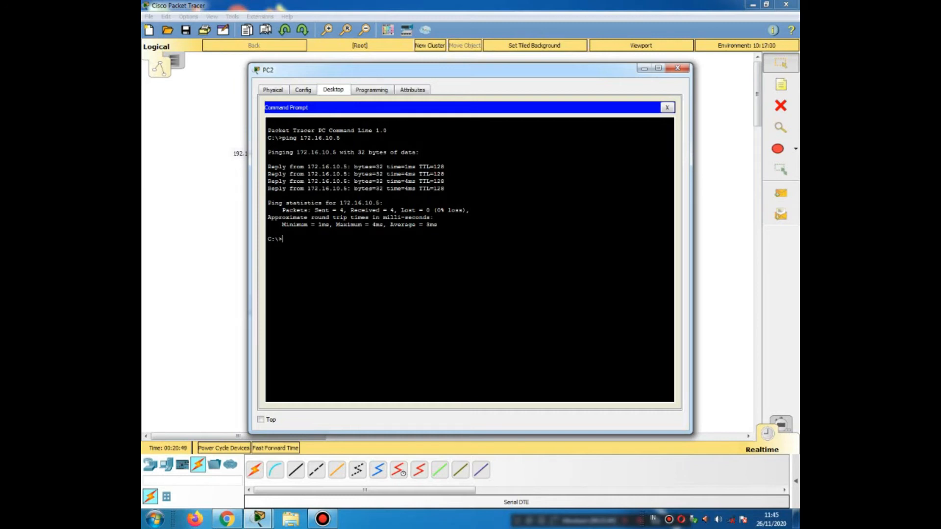
# - Ping the gateway 172.16.10.1 from PC2's command prompt and close the PC2 window
pyautogui.write('ing 19')
pyautogui.press('BackSpace')
pyautogui.write('7.16.10')
pyautogui.write('2')
pyautogui.press('Return')
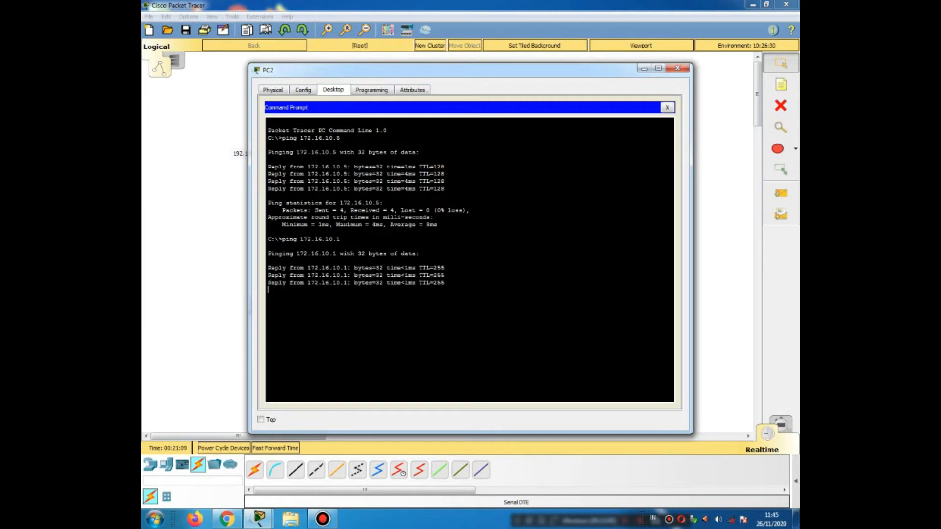
pyautogui.moveTo(431, 70); pyautogui.dragTo(623, 76)
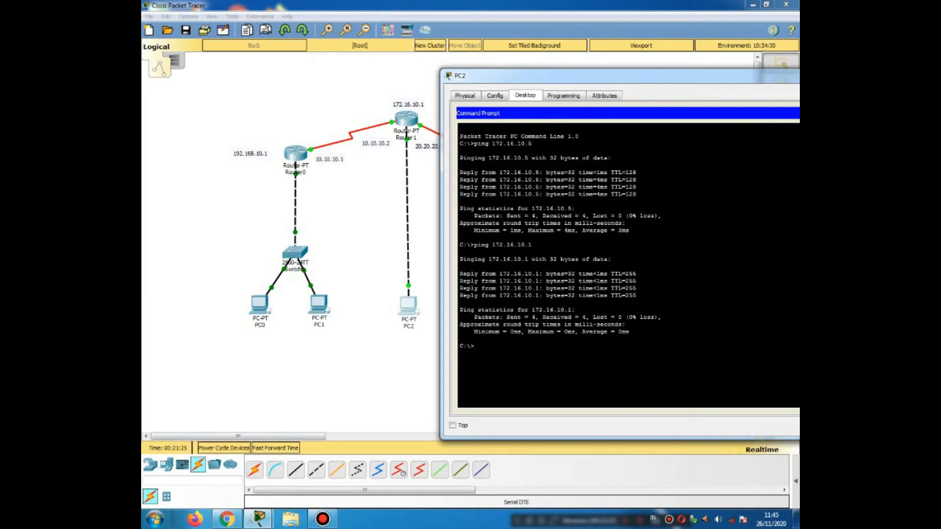
pyautogui.moveTo(607, 76); pyautogui.dragTo(504, 64)
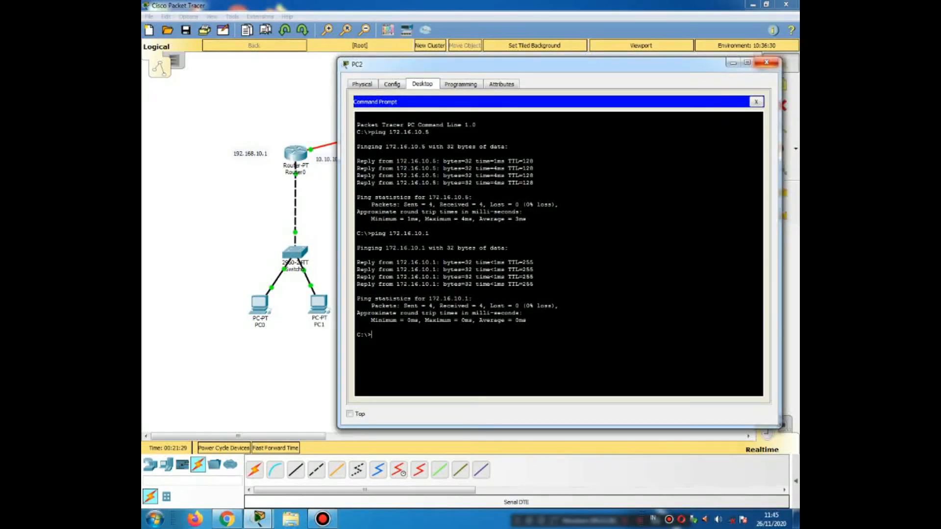
pyautogui.click(766, 63)
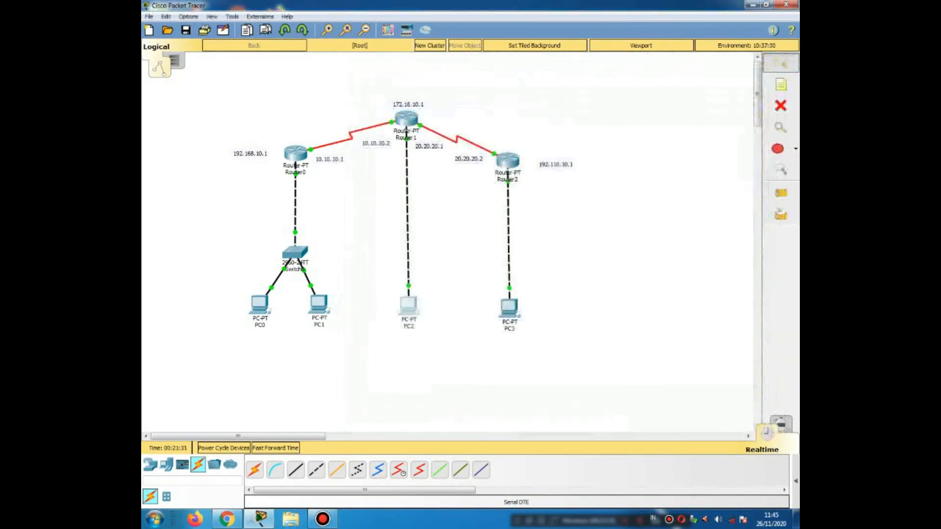
# - Set PC2's default gateway to 0.0.0.0 in its IP configuration and close its window
pyautogui.click(408, 306)
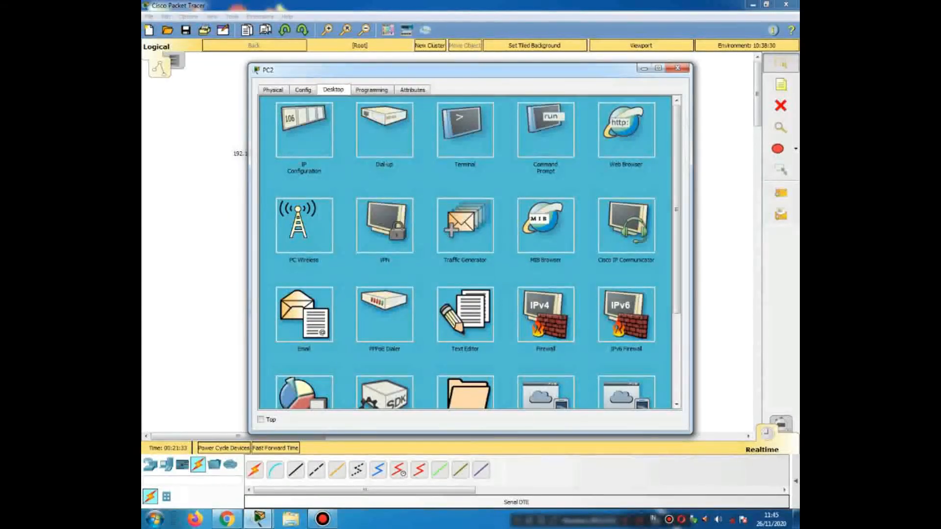
pyautogui.click(302, 127)
pyautogui.doubleClick(422, 176)
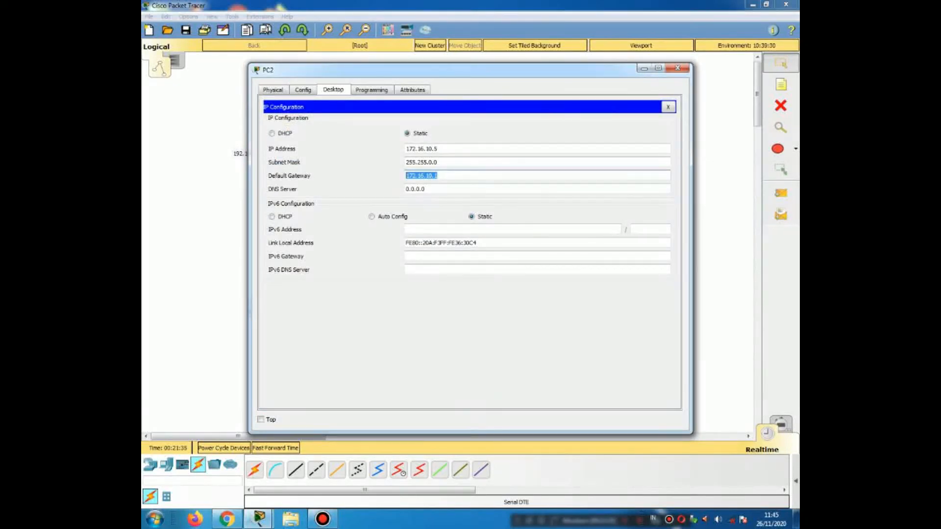
pyautogui.write('0.0.0.0')
pyautogui.click(668, 107)
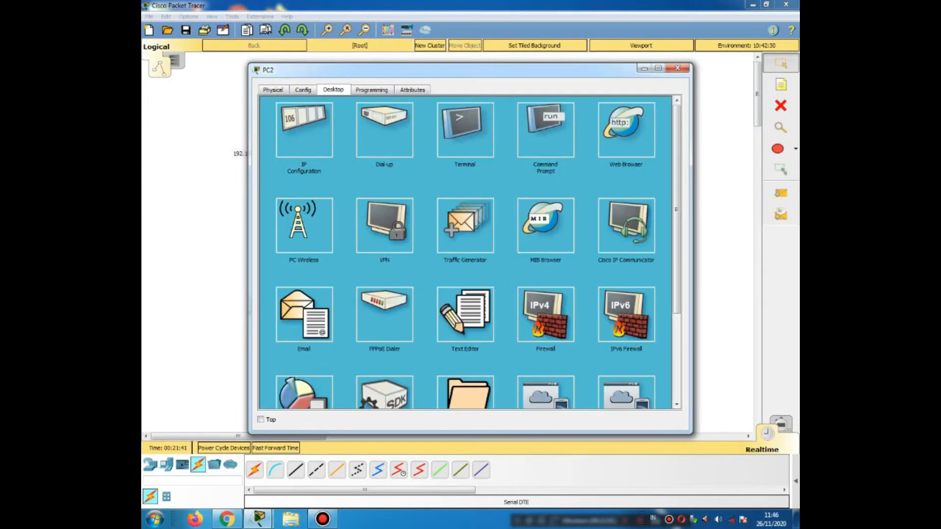
pyautogui.click(678, 68)
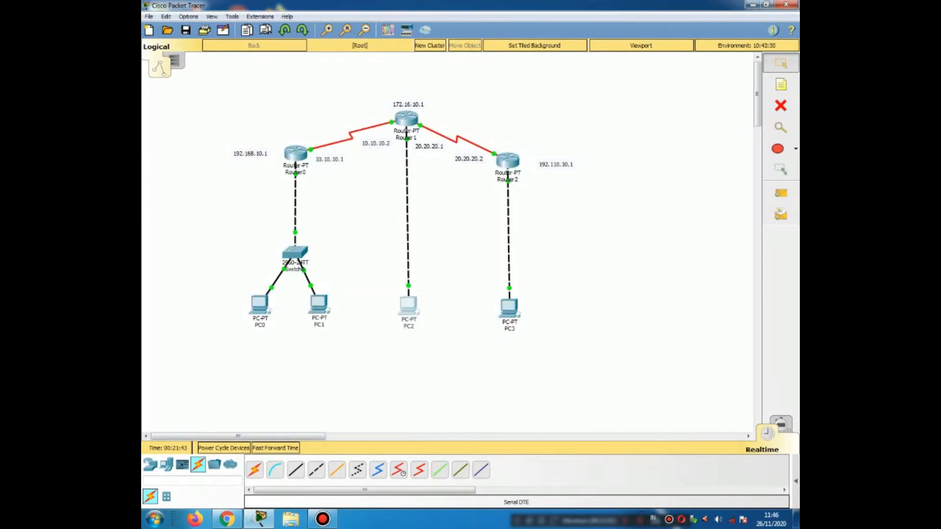
# - Ping 172.16.10.1 from PC2's command prompt with the default gateway cleared, and close the PC2 window
pyautogui.click(408, 305)
pyautogui.moveTo(422, 69); pyautogui.dragTo(474, 55)
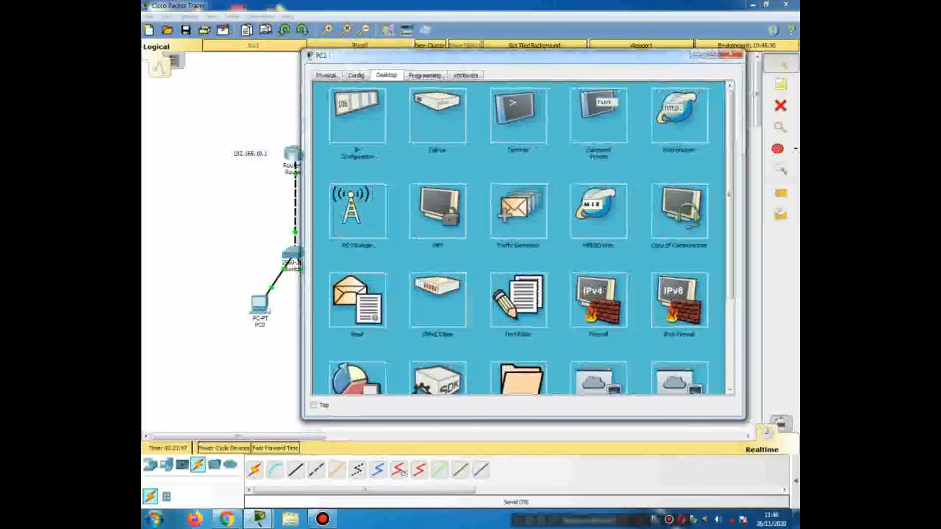
pyautogui.click(598, 117)
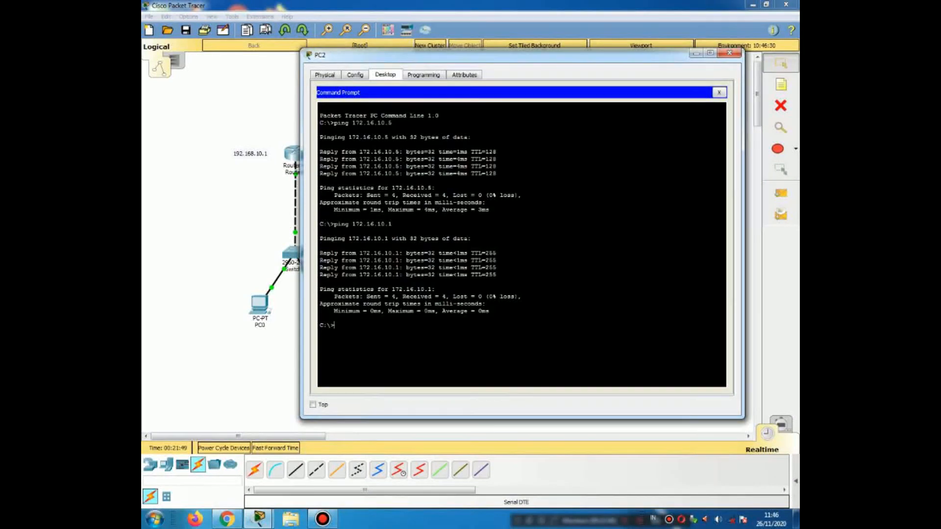
pyautogui.write('ping 172.16.10.1')
pyautogui.press('Return')
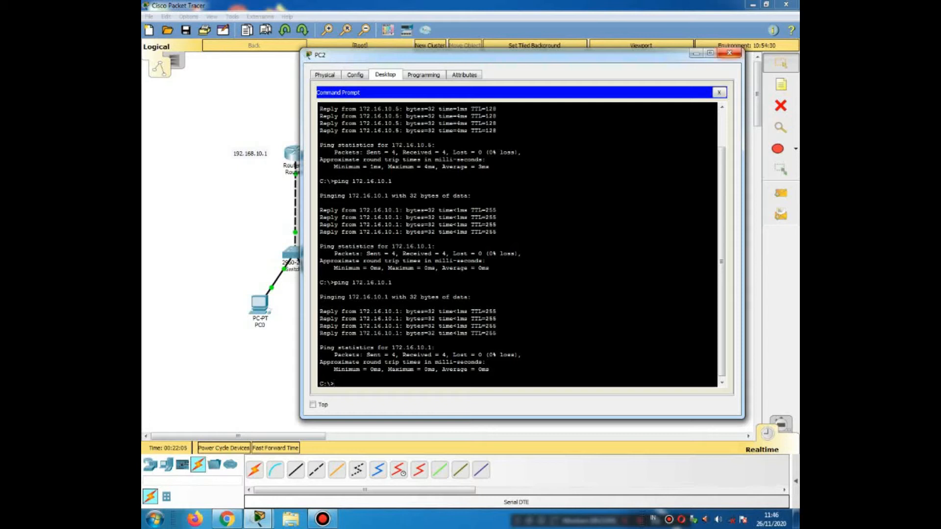
pyautogui.click(729, 53)
# - Toggle PC2's addressing to DHCP and back to static, re-enter IP address 172.16.10.5 with subnet mask 255.255.0.0, and close its window
pyautogui.click(408, 306)
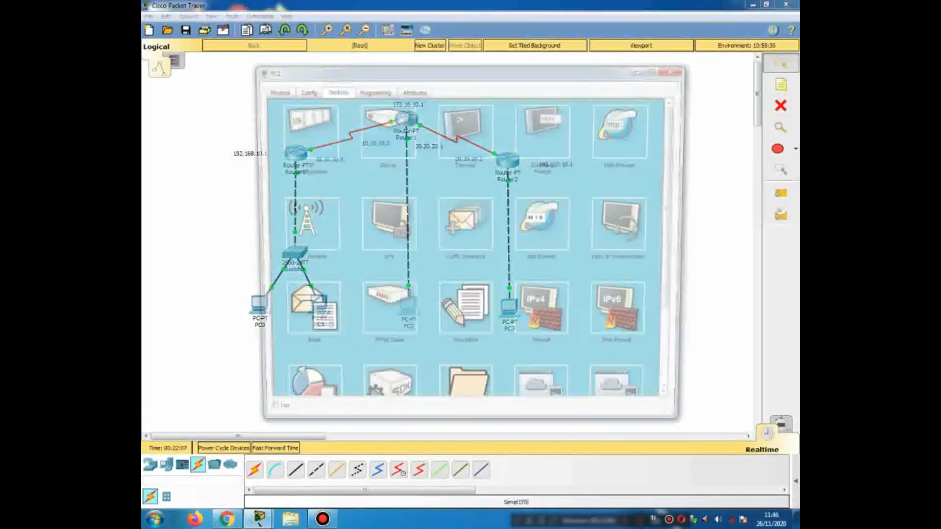
pyautogui.click(306, 130)
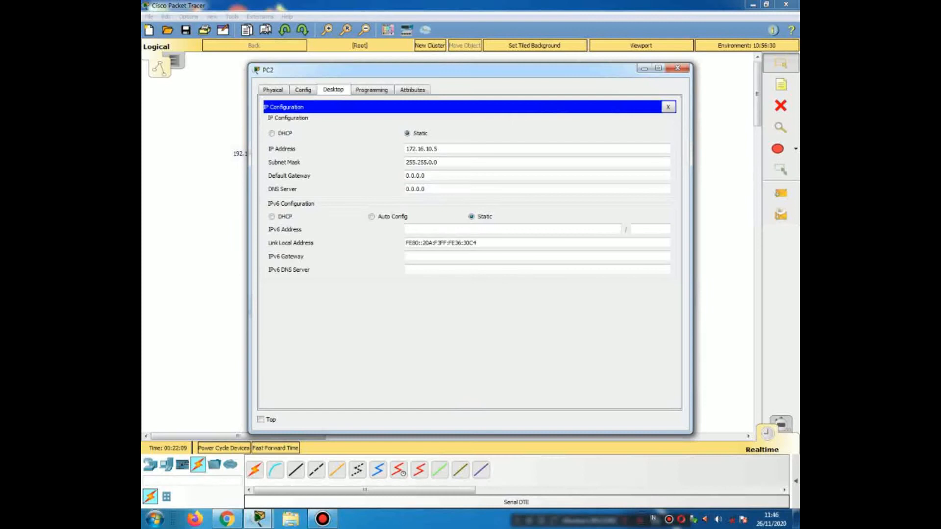
pyautogui.click(272, 133)
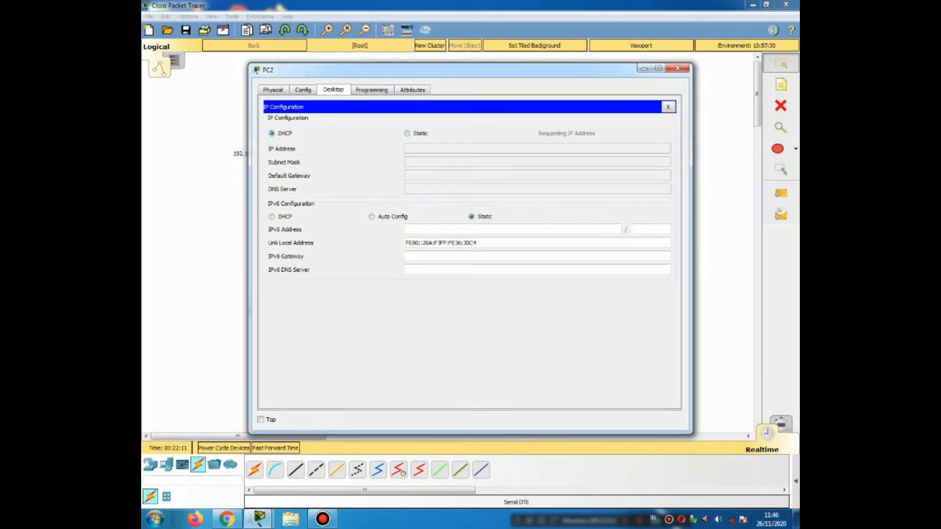
pyautogui.click(407, 133)
pyautogui.write('1')
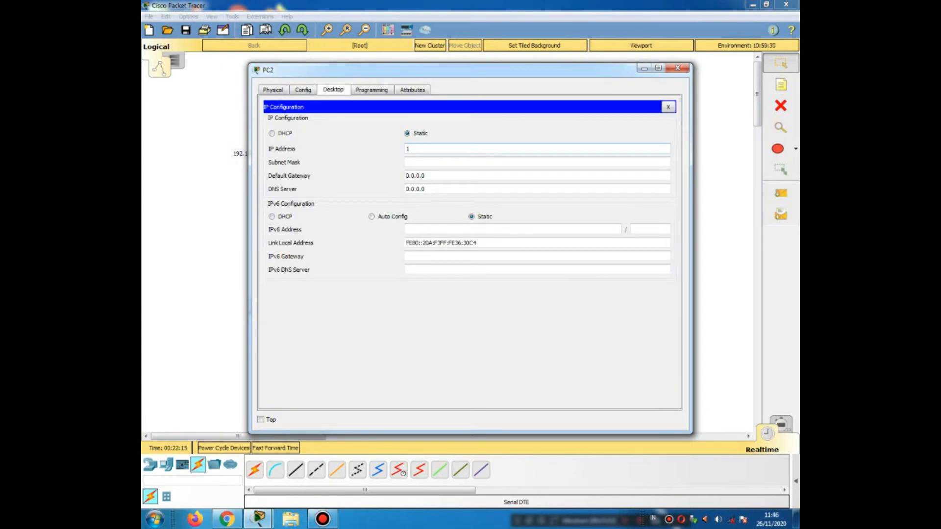
pyautogui.write('72.16.10.5')
pyautogui.click(420, 163)
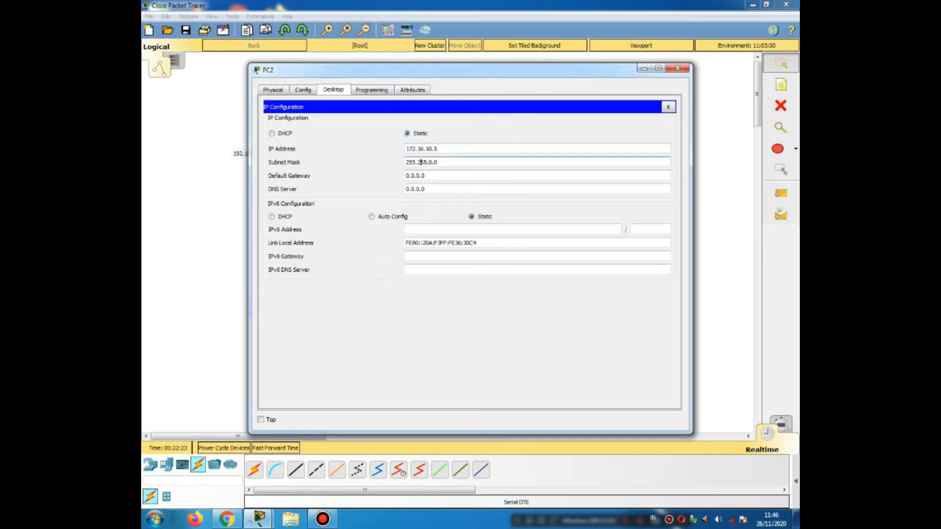
pyautogui.click(677, 67)
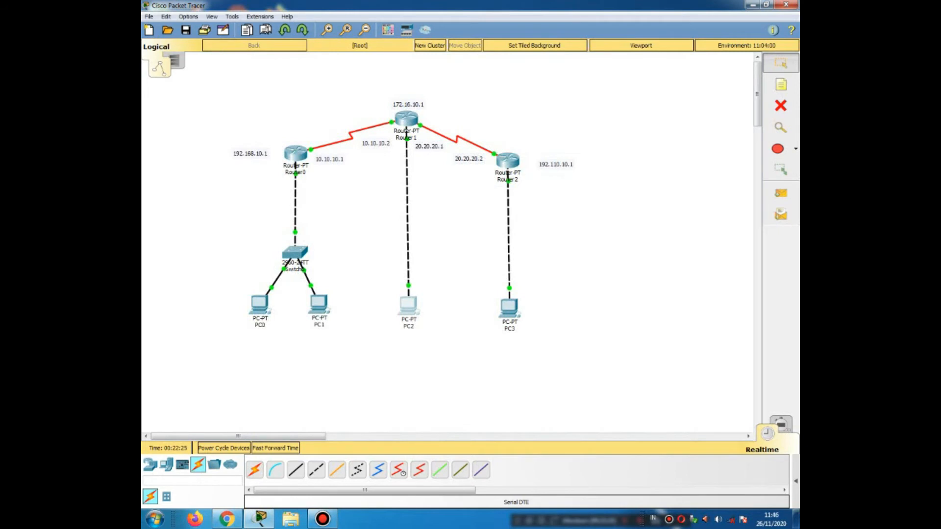
# - Repeat the ping to 172.16.10.1 from PC2's command prompt and close the window
pyautogui.click(408, 306)
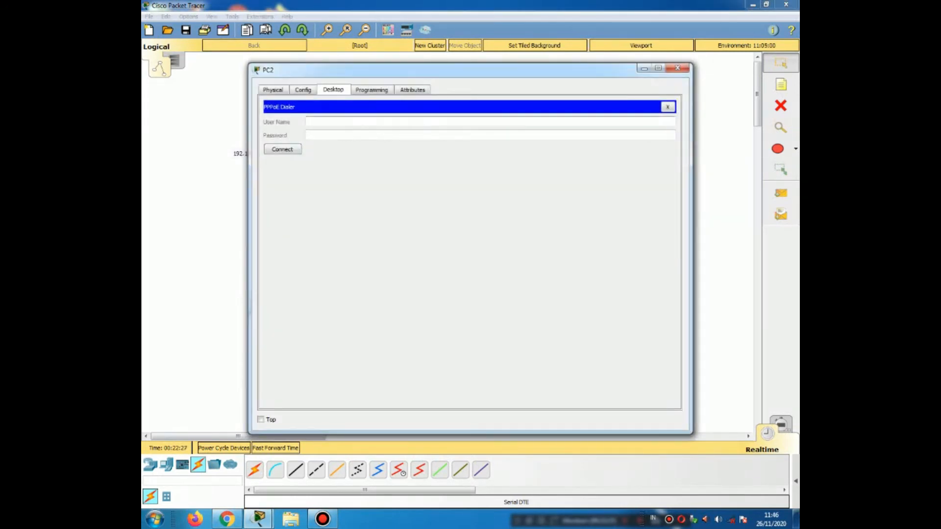
pyautogui.click(667, 106)
pyautogui.click(545, 129)
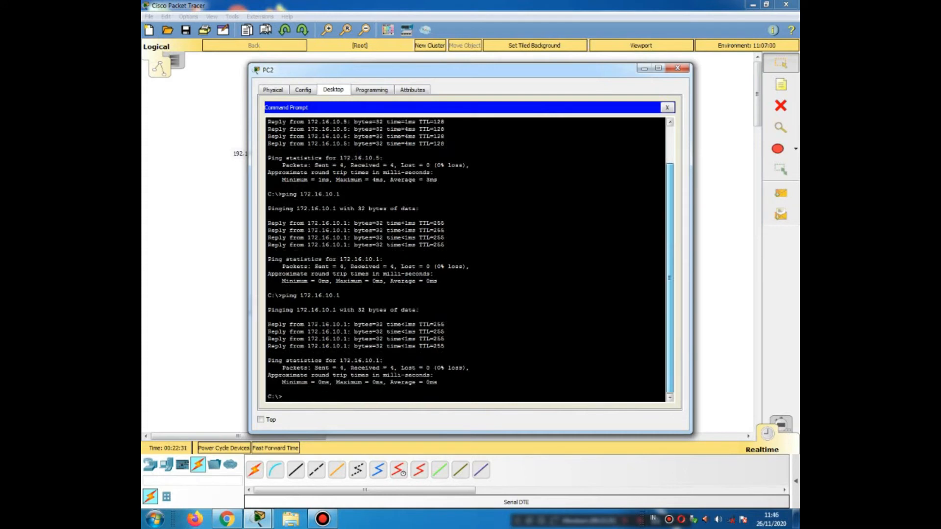
pyautogui.press('Up')
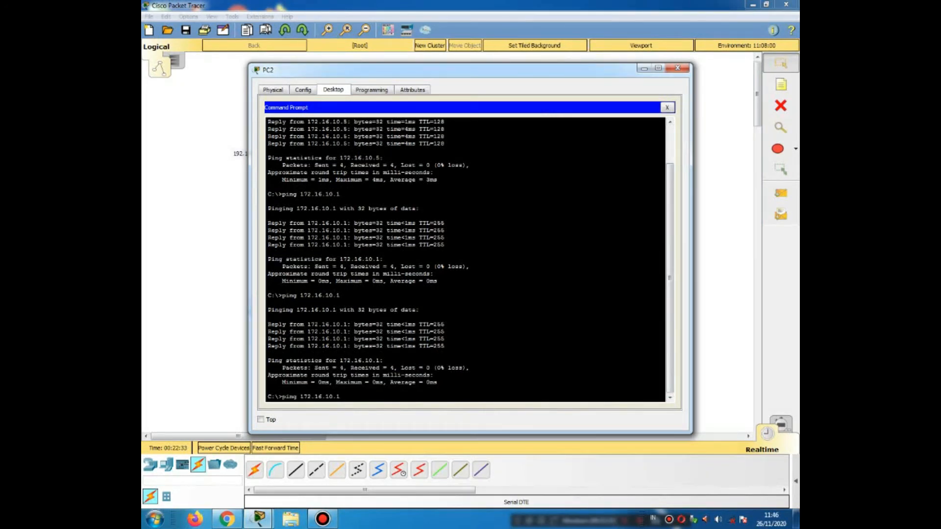
pyautogui.press('Return')
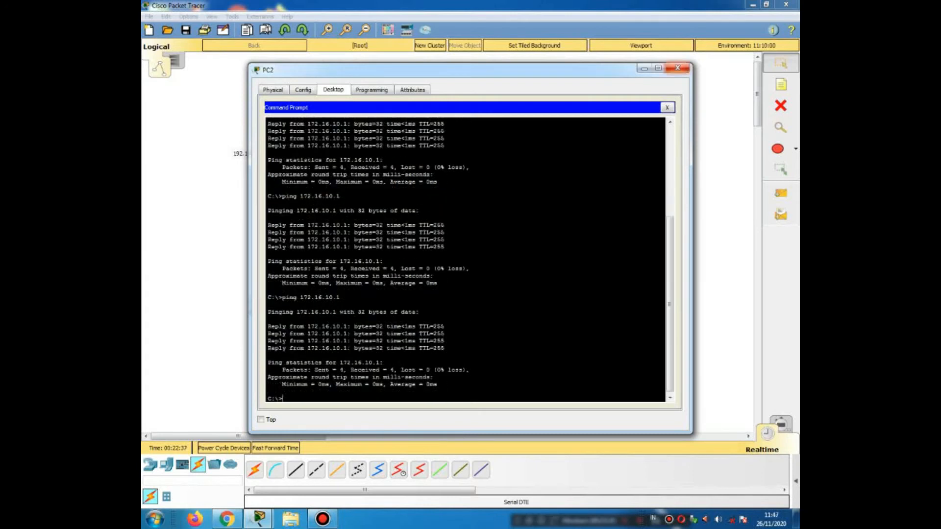
pyautogui.click(677, 68)
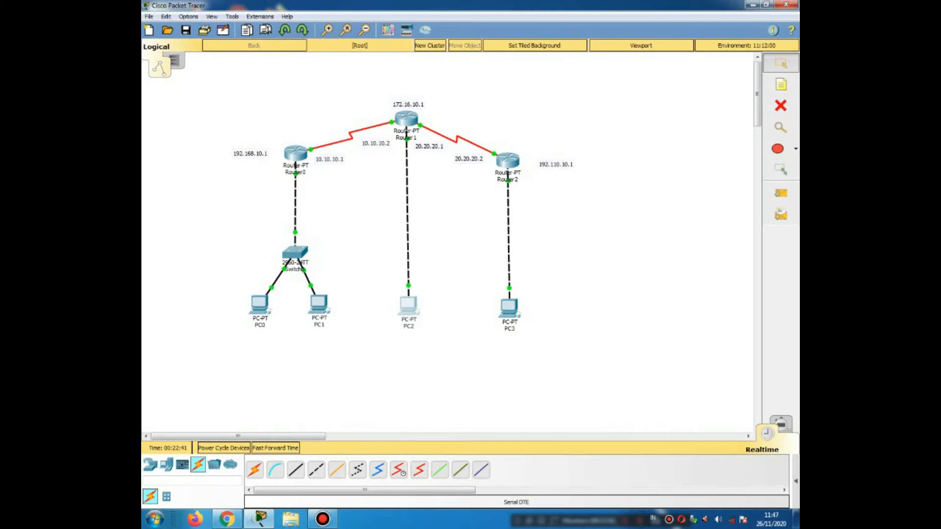
# - Inspect the port summaries of PC2 and Router1 and the IP address on Router1's FastEthernet0/0 interface
pyautogui.moveTo(409, 302)
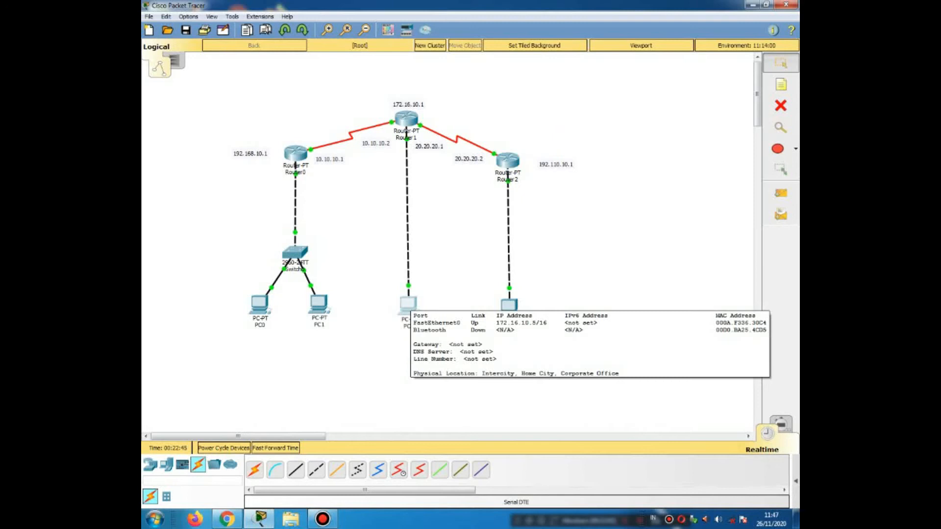
pyautogui.moveTo(406, 121)
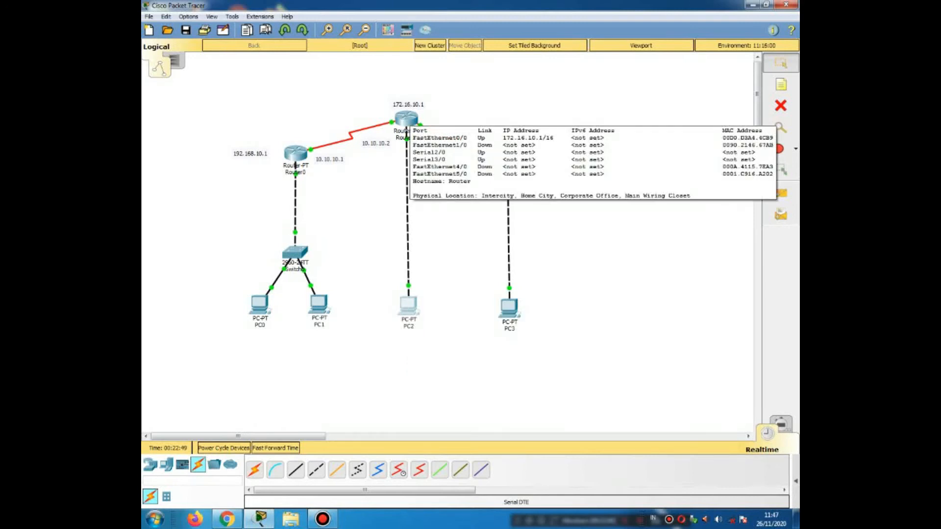
pyautogui.click(407, 120)
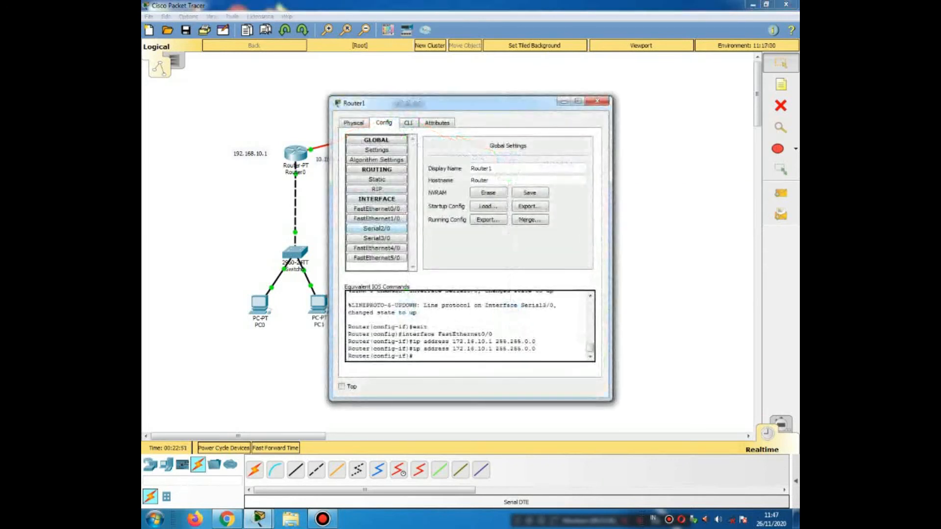
pyautogui.click(376, 209)
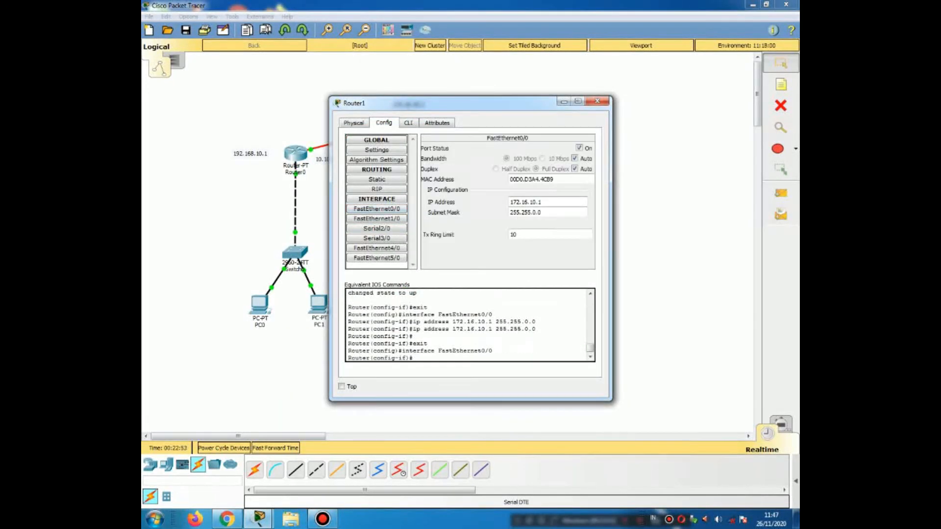
pyautogui.doubleClick(526, 202)
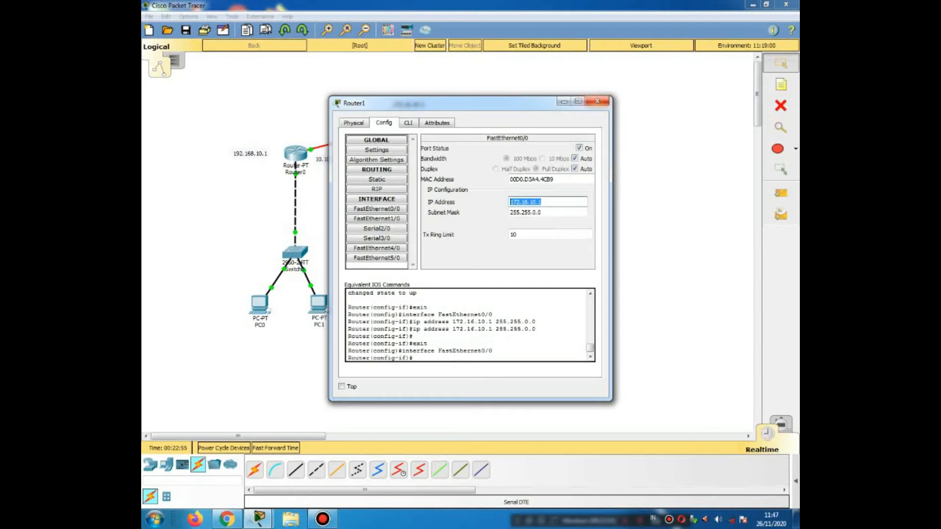
pyautogui.click(598, 101)
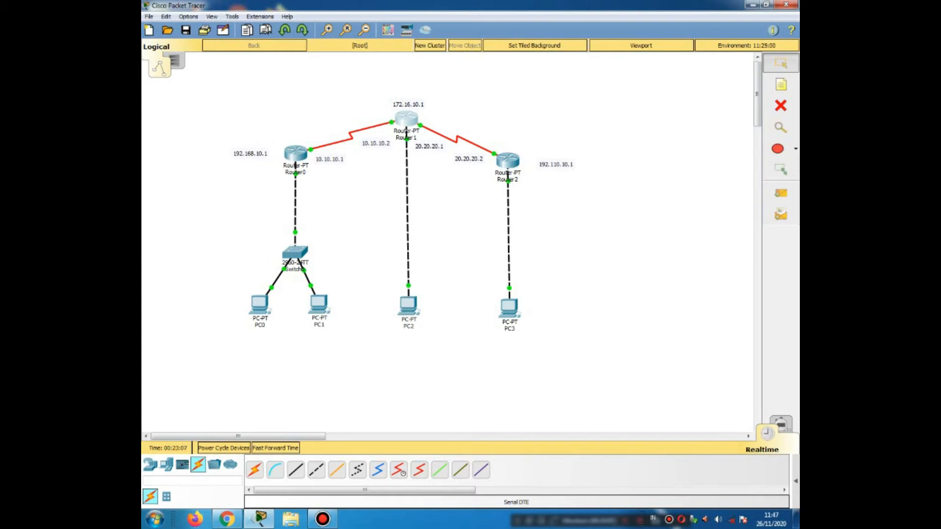
# - Check the IP configurations of PC2 and PC1, closing each window
pyautogui.click(408, 305)
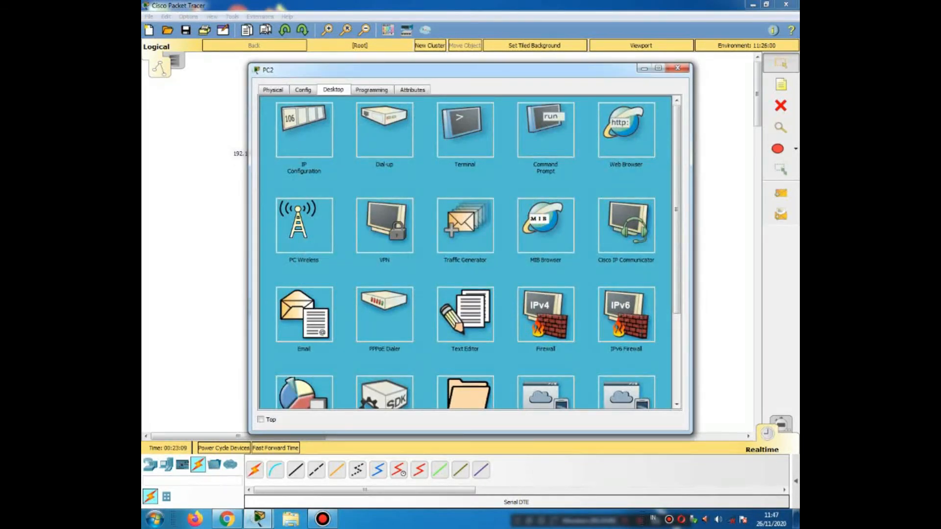
pyautogui.click(303, 130)
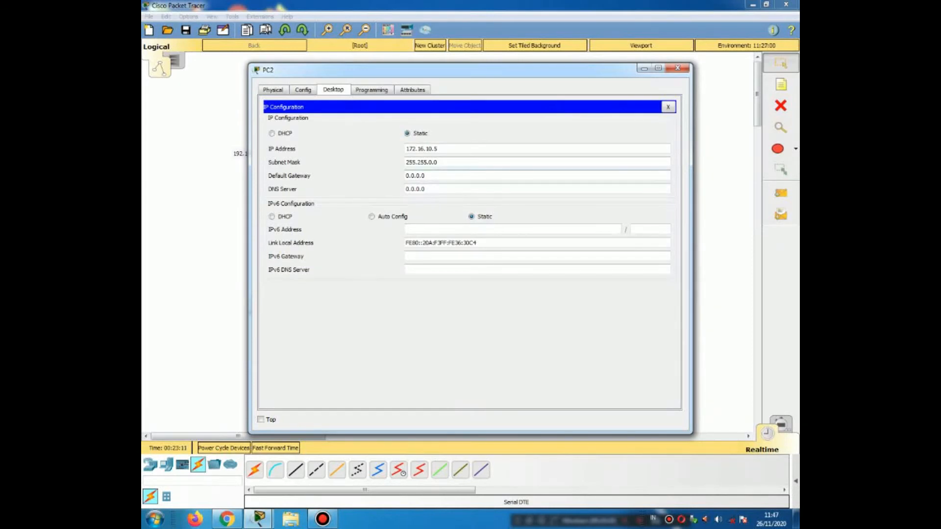
pyautogui.click(678, 68)
pyautogui.click(318, 304)
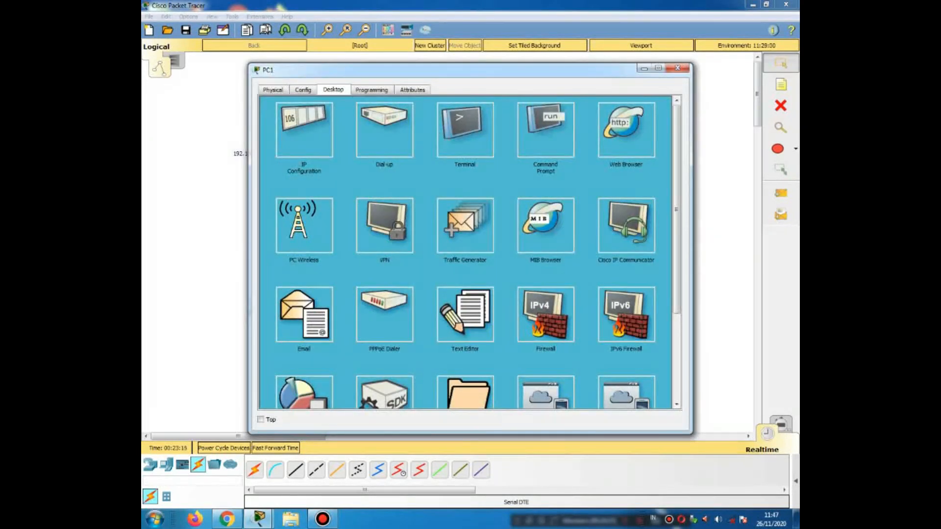
pyautogui.click(304, 130)
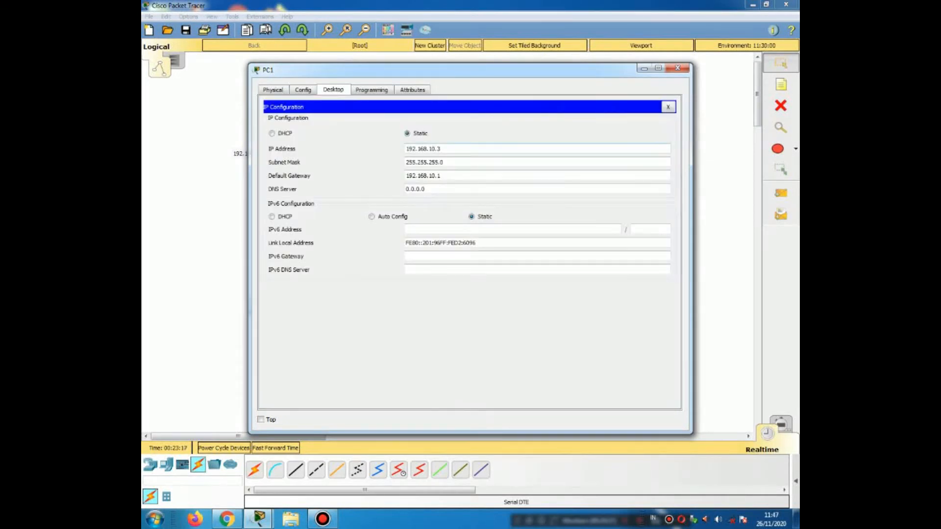
pyautogui.click(678, 67)
# - Ping PC1's address 192.168.10.3 from PC2's command prompt
pyautogui.click(409, 306)
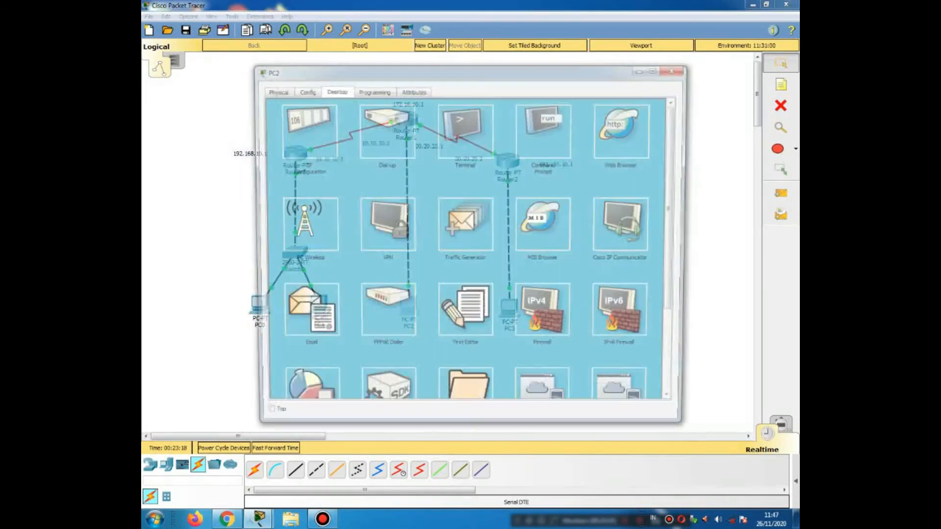
pyautogui.click(545, 129)
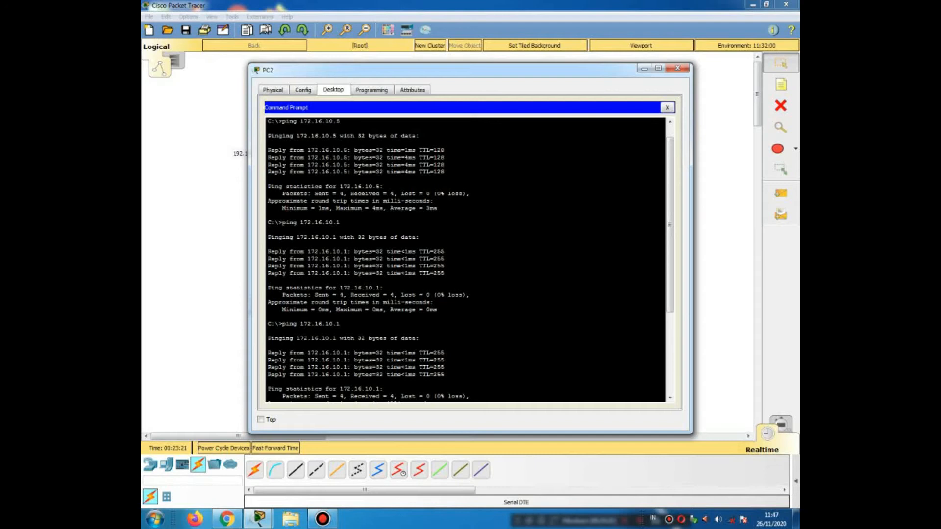
pyautogui.moveTo(670, 226); pyautogui.dragTo(670, 307)
pyautogui.write('ping')
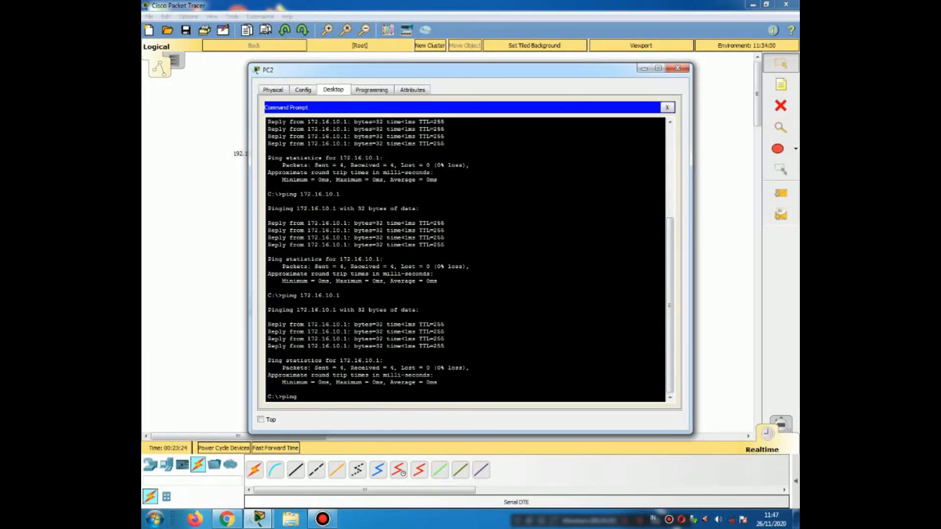
pyautogui.write(' 192.168.10.3')
pyautogui.press('Return')
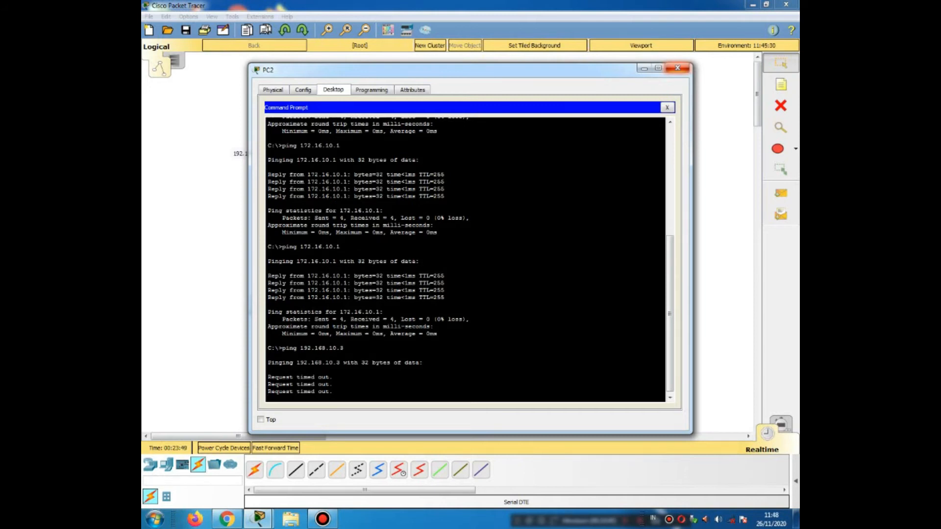
# - Leave the command prompt, review PC2's IP configuration and close its window
pyautogui.click(666, 107)
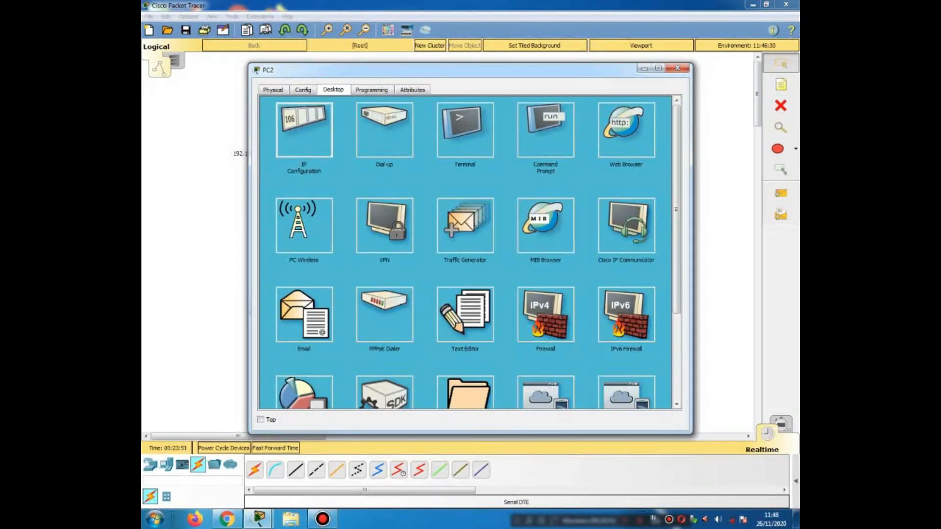
pyautogui.click(303, 130)
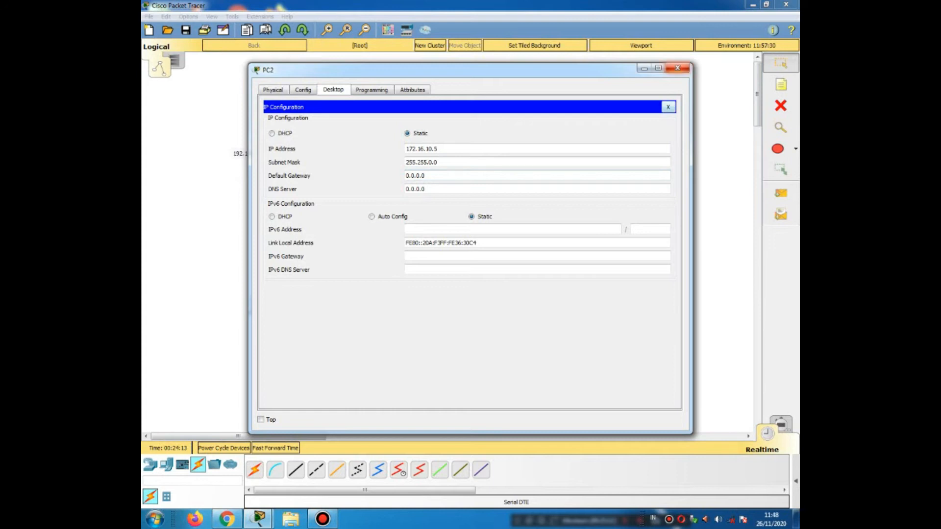
pyautogui.click(677, 68)
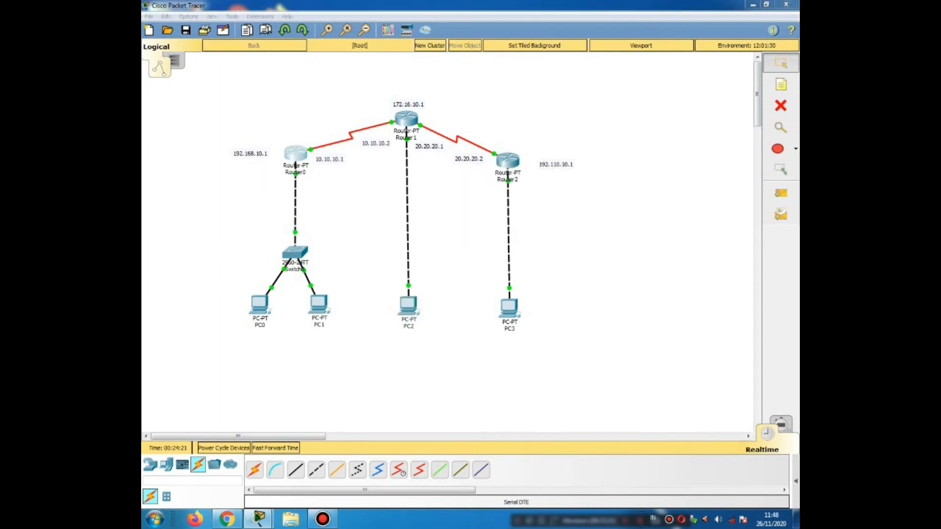
# - Assign Router0's Serial2/0 interface the IP address 10.10.10.1 with subnet mask 255.0.0.0
pyautogui.click(295, 154)
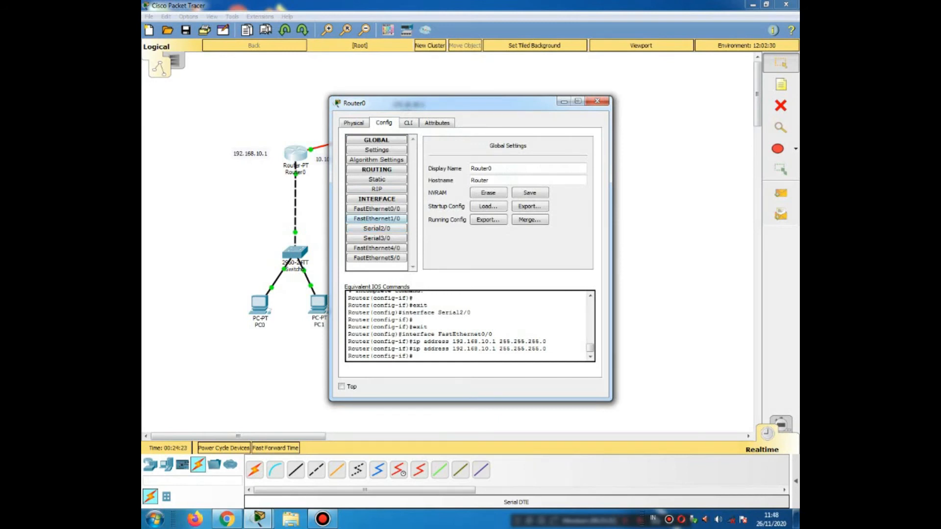
pyautogui.moveTo(412, 103); pyautogui.dragTo(496, 117)
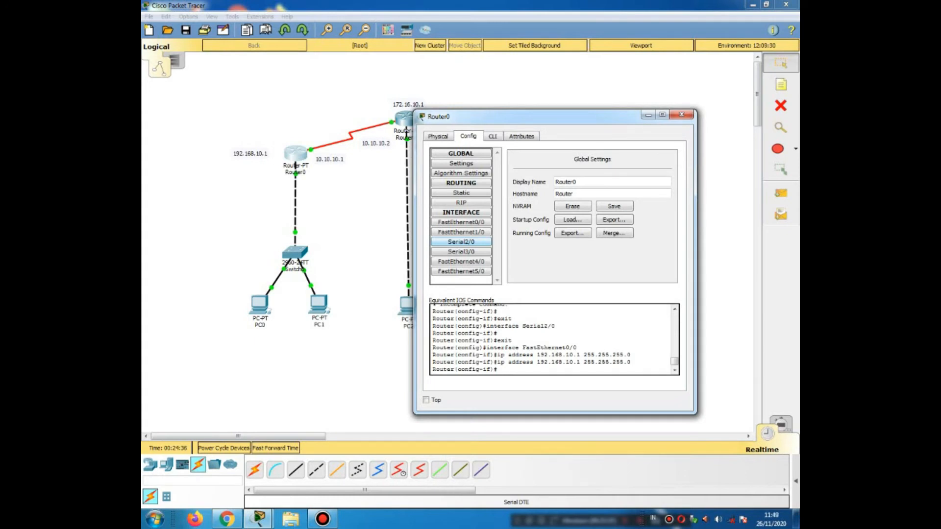
pyautogui.click(461, 242)
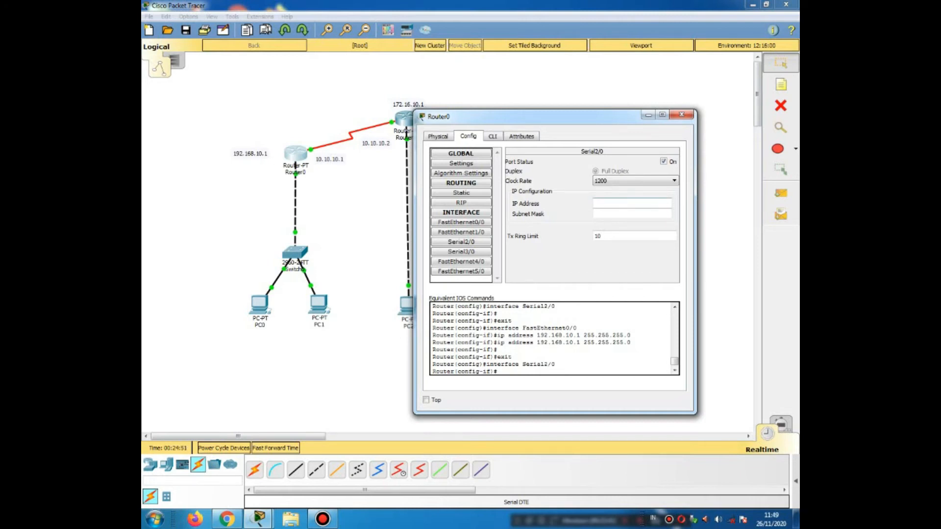
pyautogui.write('10.10.10.1')
pyautogui.press('Tab')
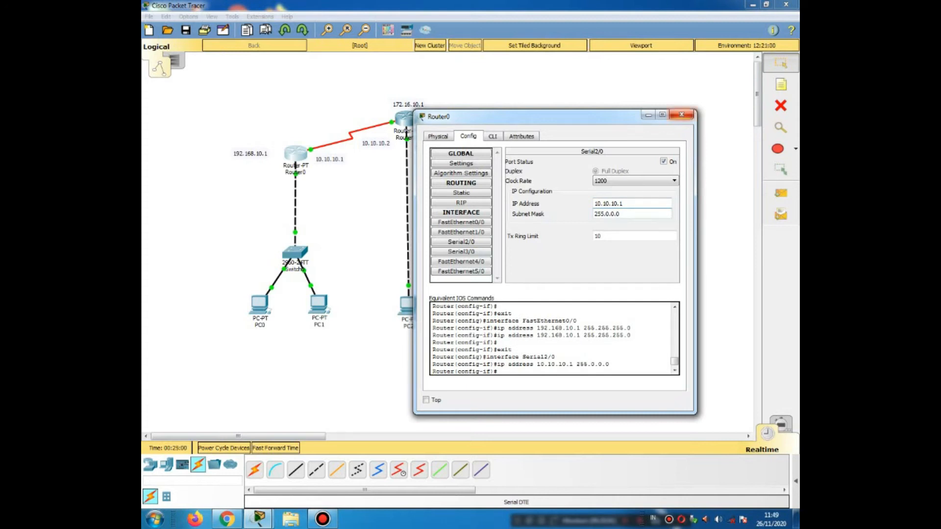
# - Close Router0's window and assign Router1's Serial3/0 interface the IP address 10.10.10.2 with subnet mask 255.0.0.0
pyautogui.click(681, 115)
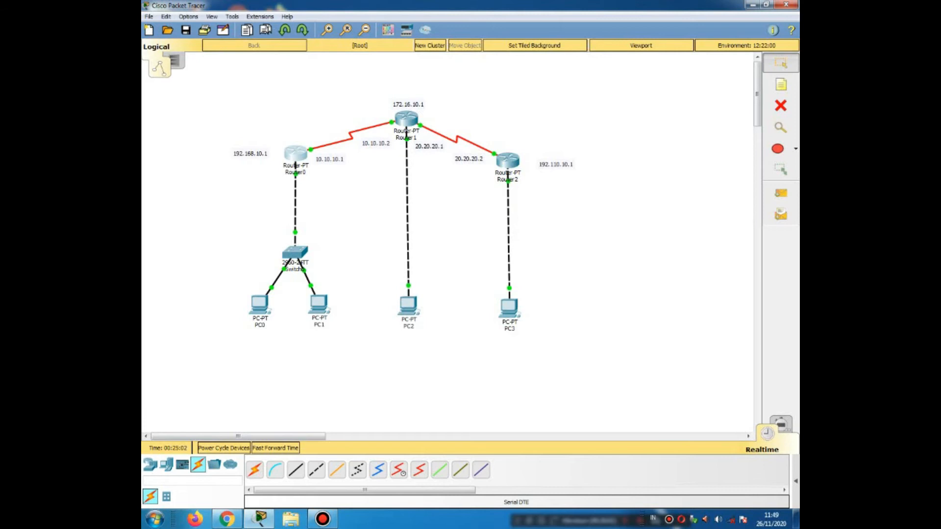
pyautogui.click(406, 119)
pyautogui.click(376, 228)
pyautogui.click(376, 238)
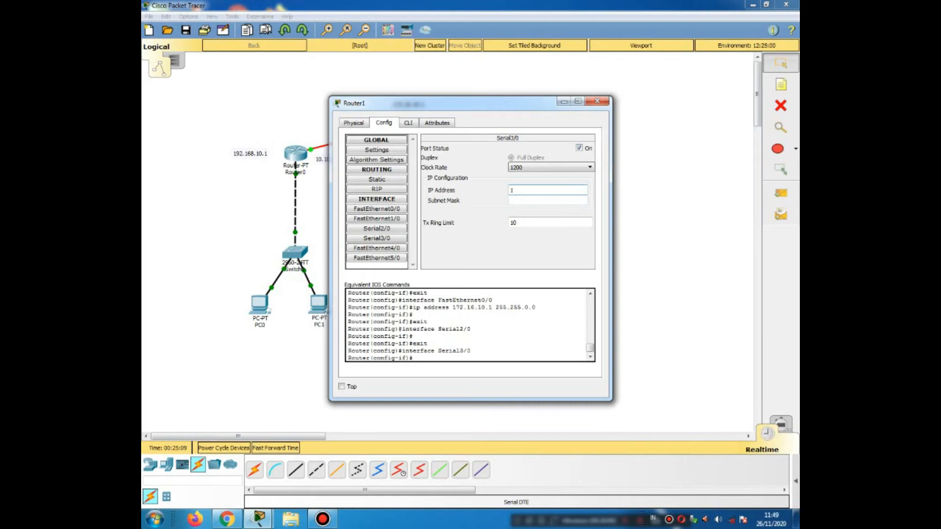
pyautogui.write('17')
pyautogui.press('BackSpace')
pyautogui.write('0.10.10.2')
pyautogui.moveTo(441, 102); pyautogui.dragTo(536, 87)
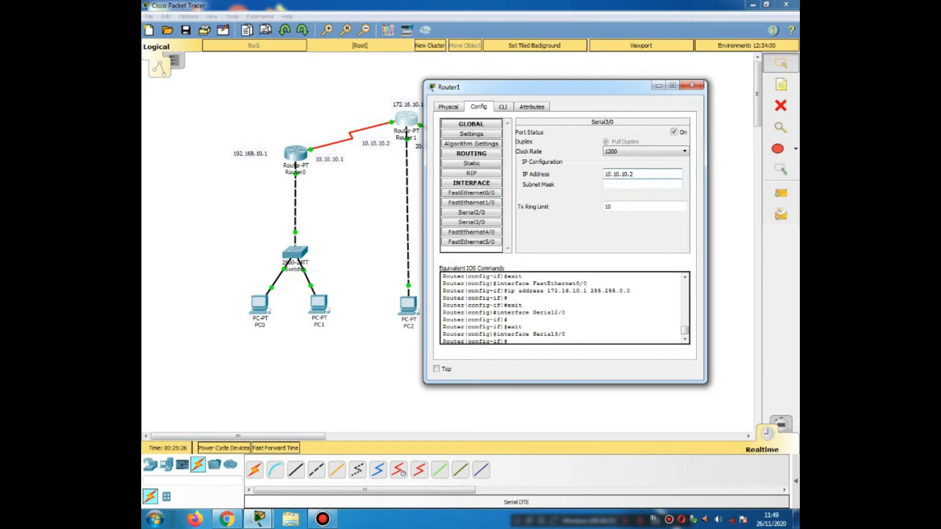
pyautogui.click(616, 184)
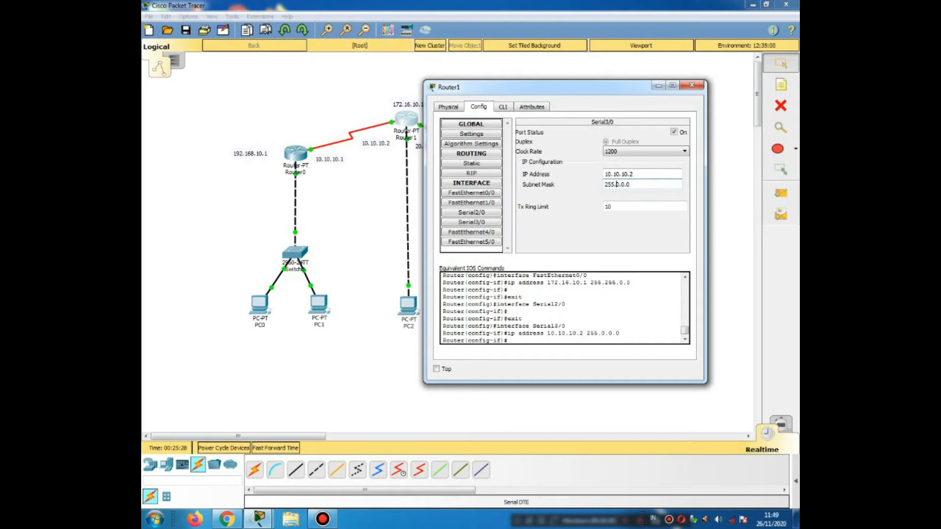
pyautogui.click(691, 85)
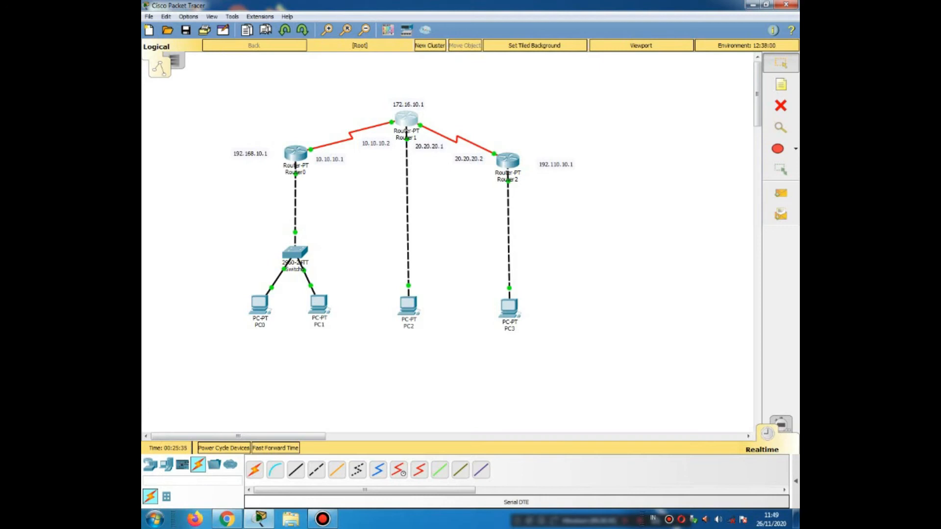
# - Ping PC1's address 192.168.10.3 again from PC2's command prompt and close the window
pyautogui.click(408, 304)
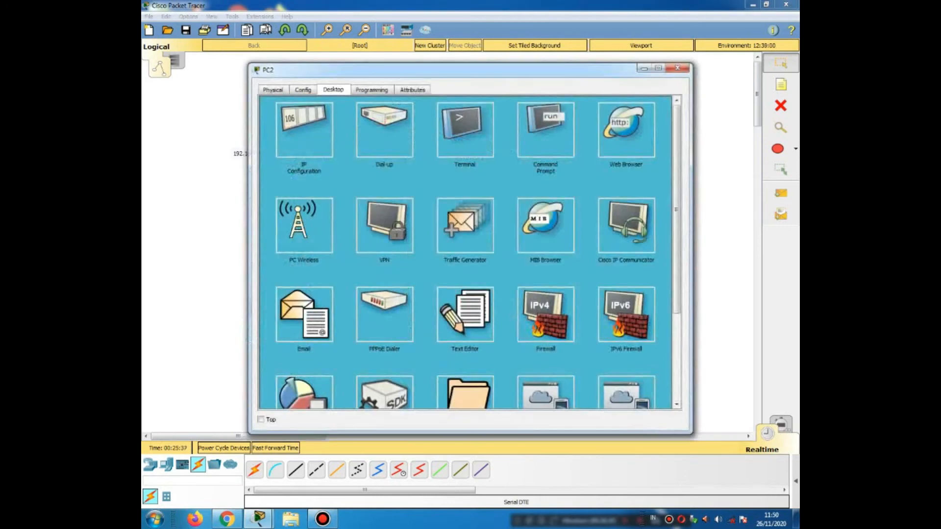
pyautogui.click(545, 130)
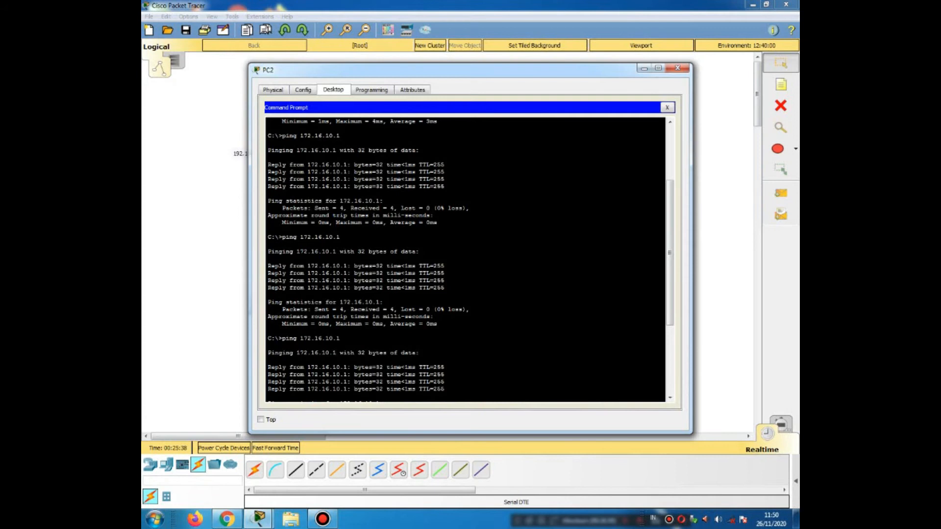
pyautogui.scroll(-6, 465, 260)
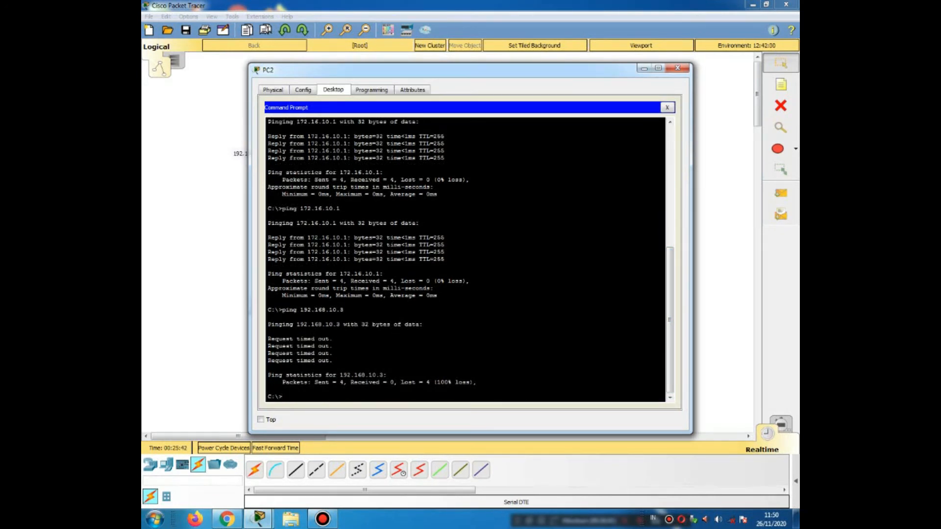
pyautogui.write('pin')
pyautogui.write('192.168.10.3')
pyautogui.press('Return')
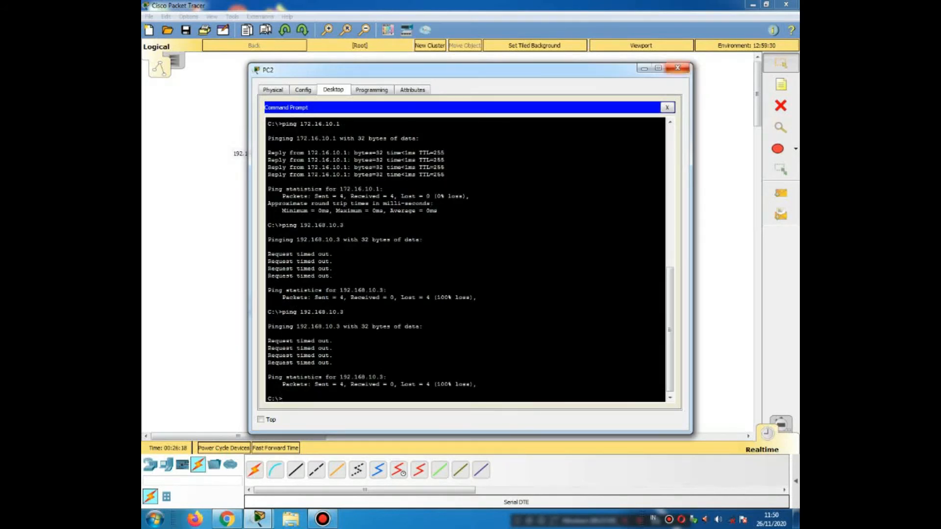
pyautogui.click(677, 68)
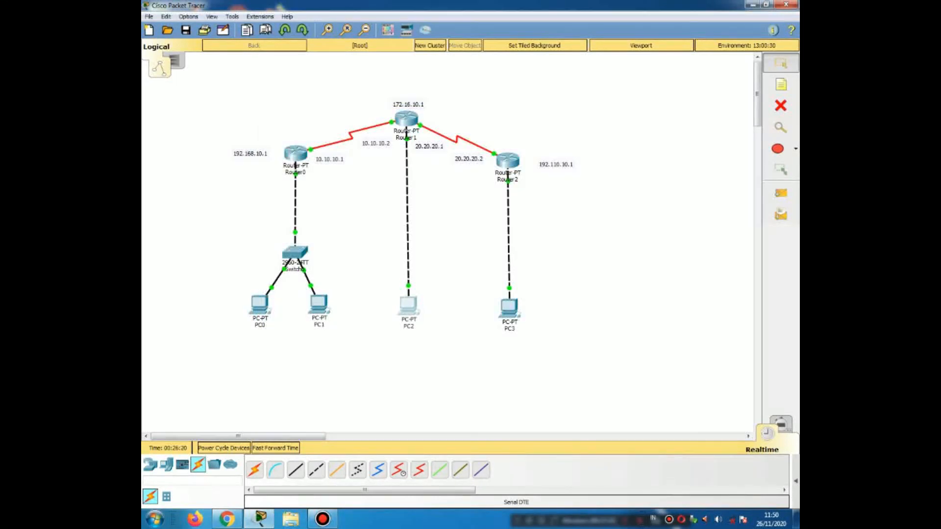
# - Start RIP routing on Router0 and add the network 192.168.10.0
pyautogui.moveTo(296, 161)
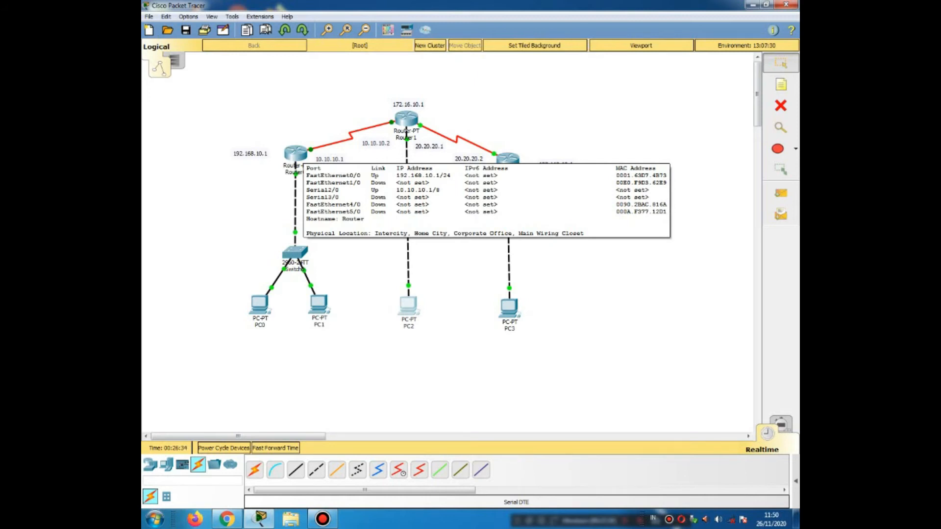
pyautogui.click(295, 154)
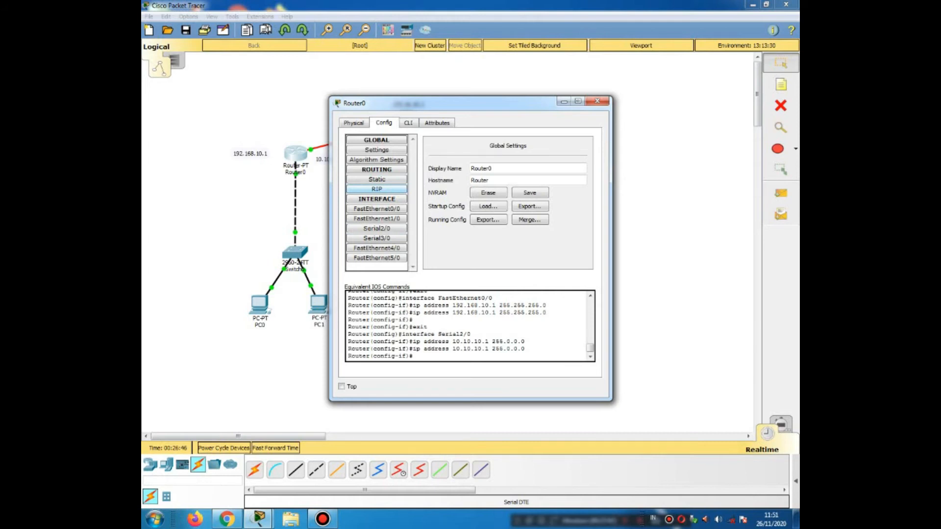
pyautogui.click(376, 189)
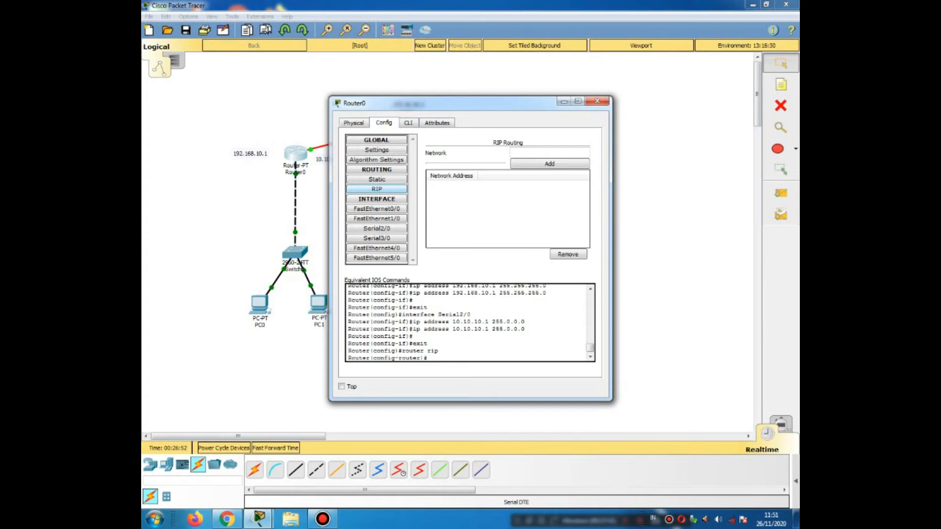
pyautogui.moveTo(391, 103); pyautogui.dragTo(504, 84)
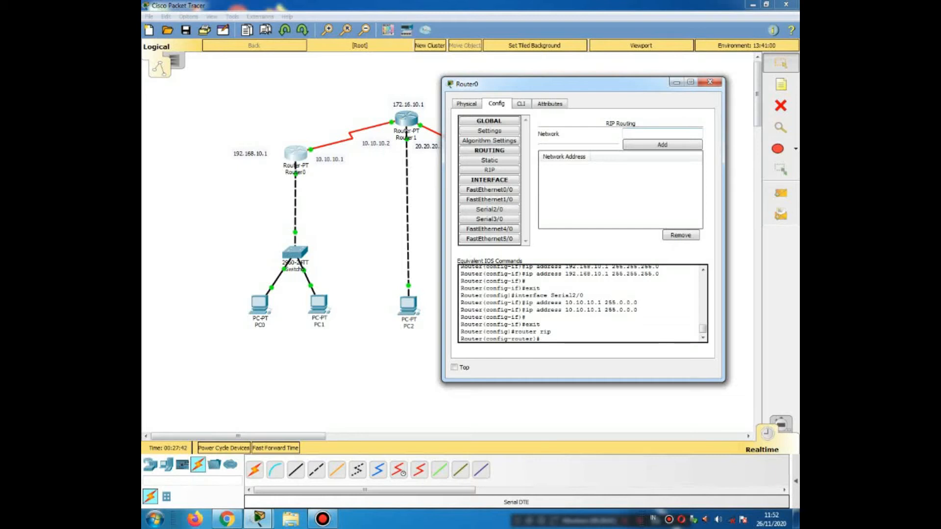
pyautogui.write('192.168.10.0')
pyautogui.click(662, 145)
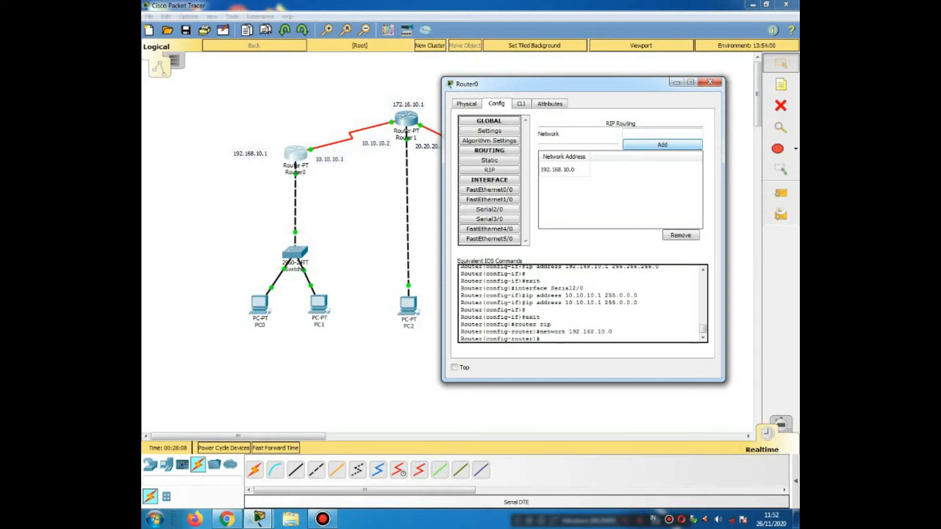
# - Add the networks 172.16.0.0 and 10.0.0.0 to Router0's RIP routing and close its window
pyautogui.click(651, 133)
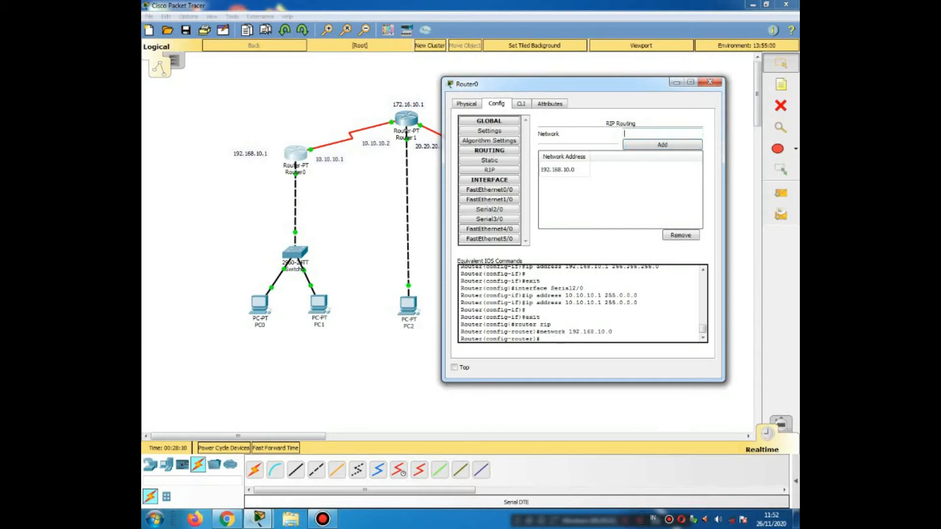
pyautogui.write('172.16.0.0')
pyautogui.click(662, 144)
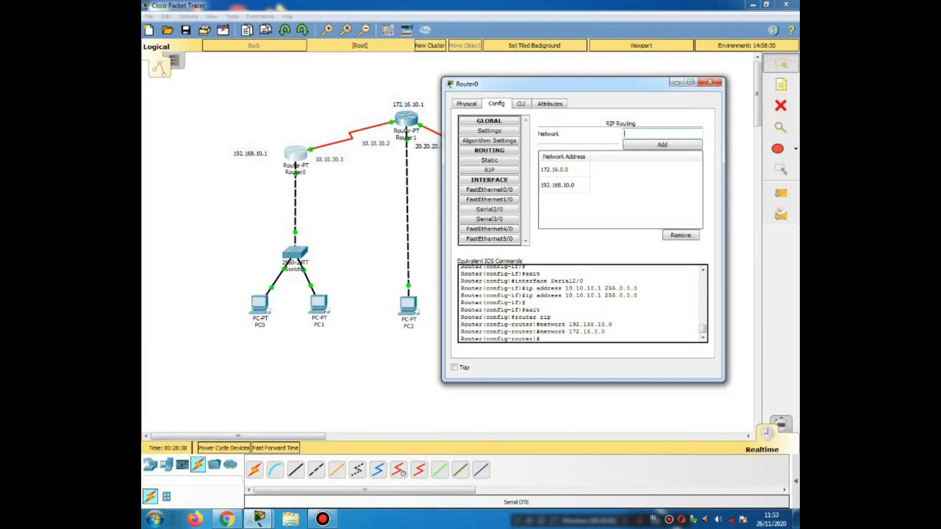
pyautogui.write('10.0.0.0')
pyautogui.press('Return')
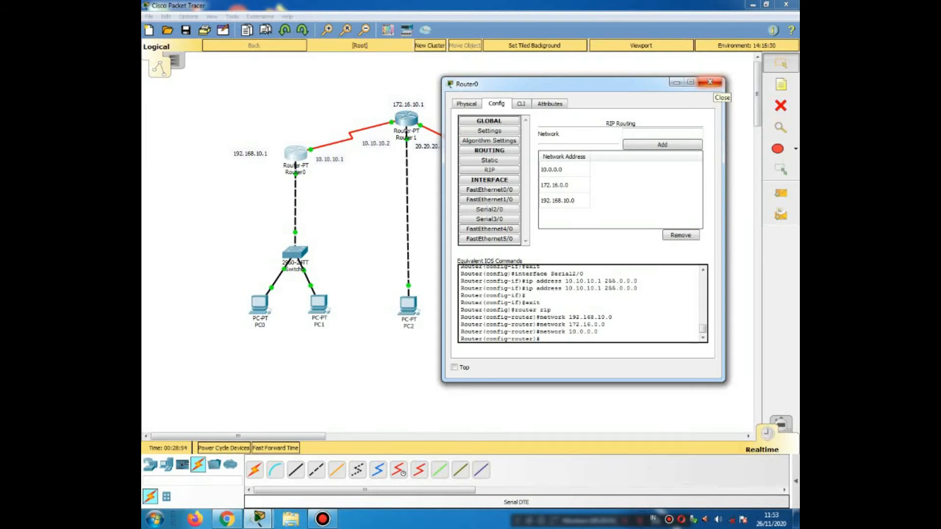
pyautogui.click(709, 82)
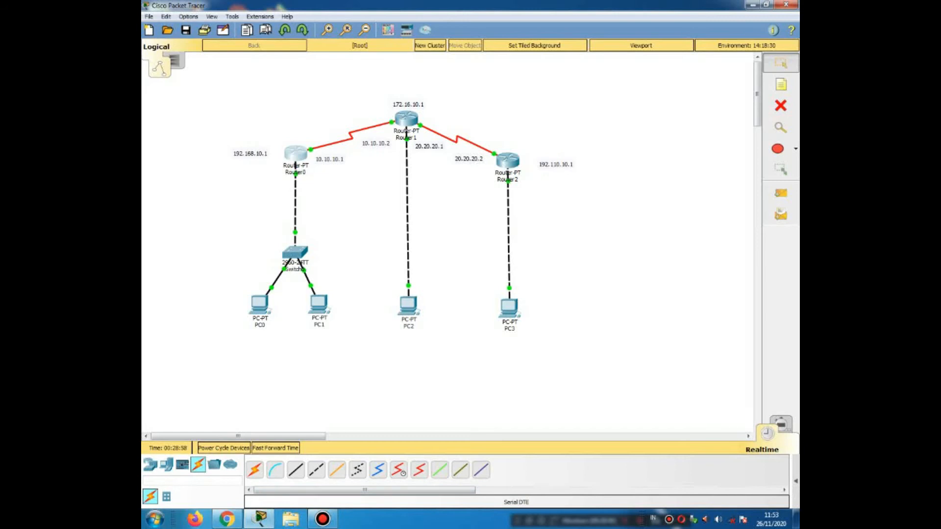
# - Test Router0's RIP setup by pinging 192.168.10.3 from PC2's command prompt, leaving the prompt when done
pyautogui.moveTo(256, 303)
pyautogui.click(408, 305)
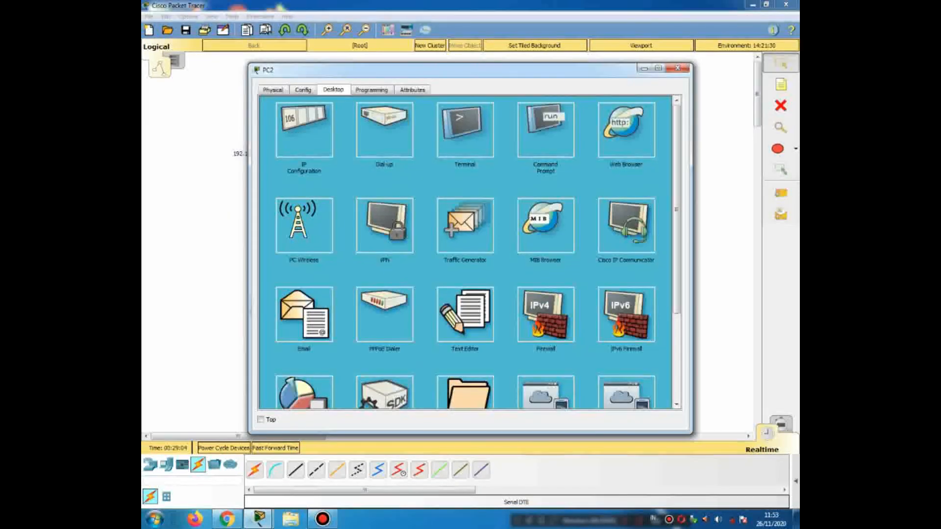
pyautogui.click(545, 129)
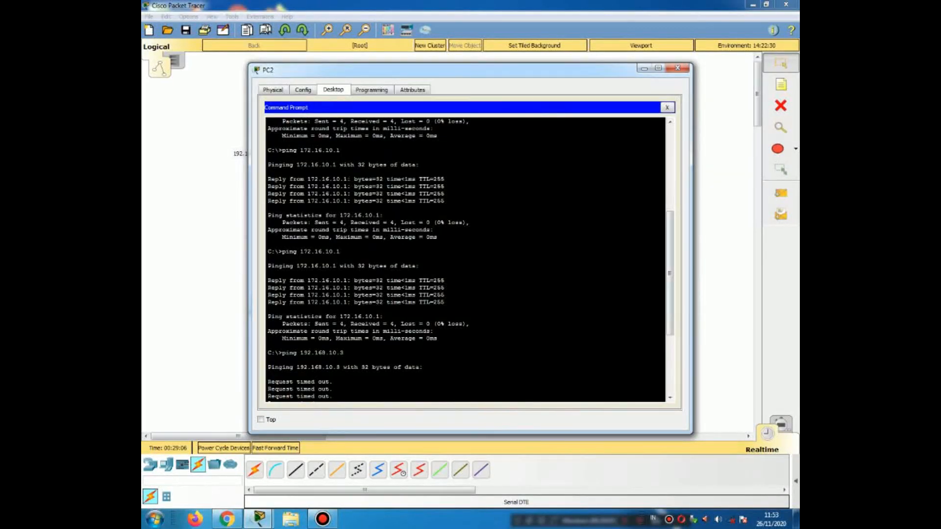
pyautogui.moveTo(670, 281); pyautogui.dragTo(670, 341)
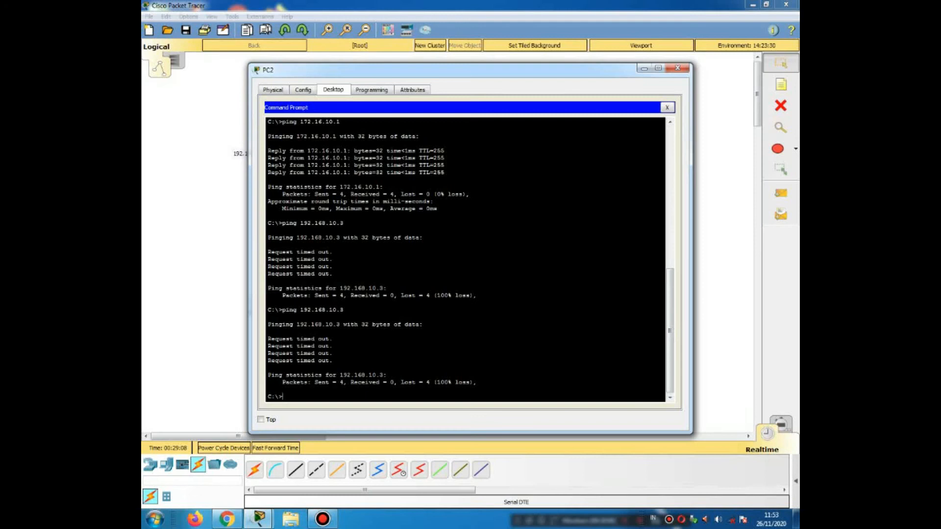
pyautogui.write('ing 192.168.10.3')
pyautogui.press('Return')
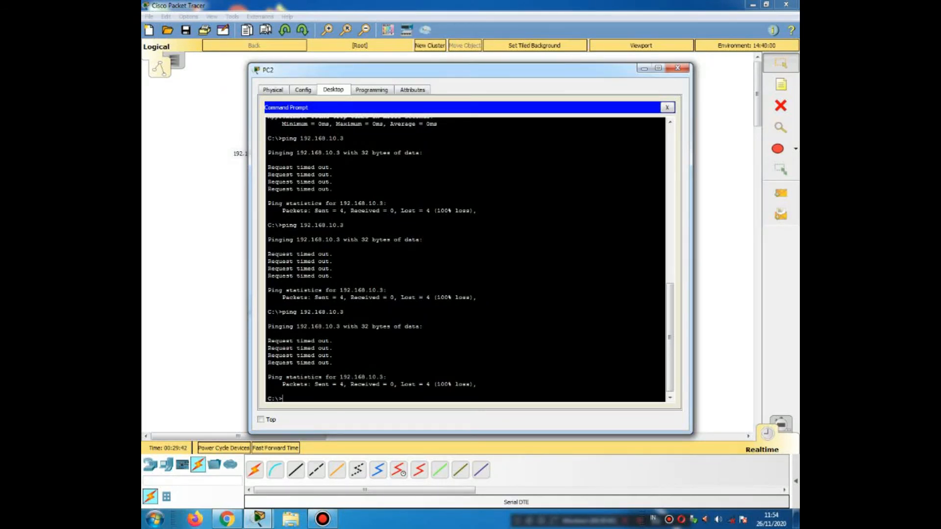
pyautogui.click(667, 107)
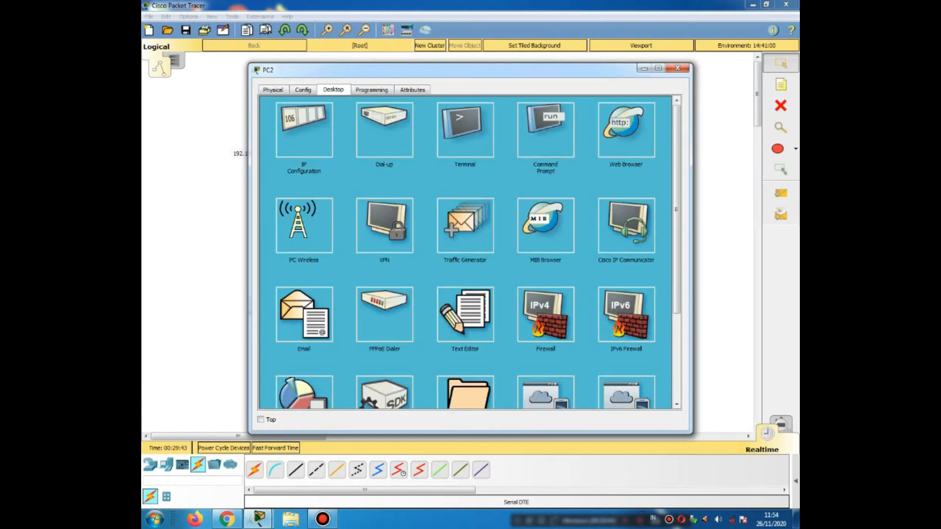
# - Set PC2's default gateway to 172.16.10.1 in its IP configuration and close the PC2 window
pyautogui.click(304, 130)
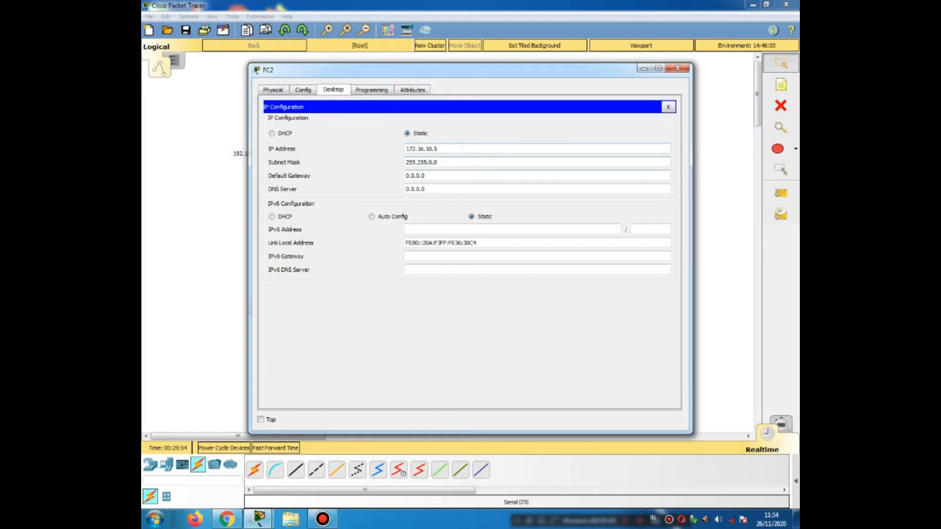
pyautogui.moveTo(425, 175); pyautogui.dragTo(405, 176)
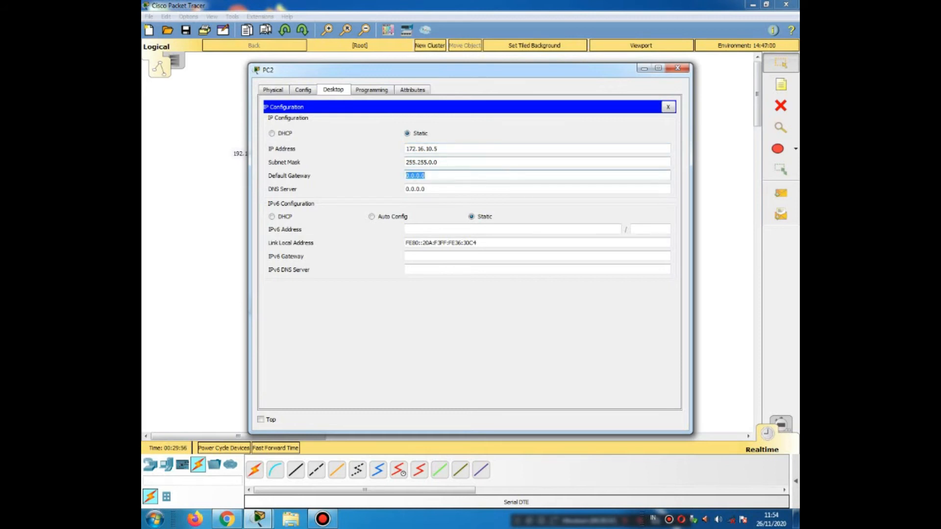
pyautogui.write('172.16.10.1')
pyautogui.moveTo(461, 70); pyautogui.dragTo(448, 126)
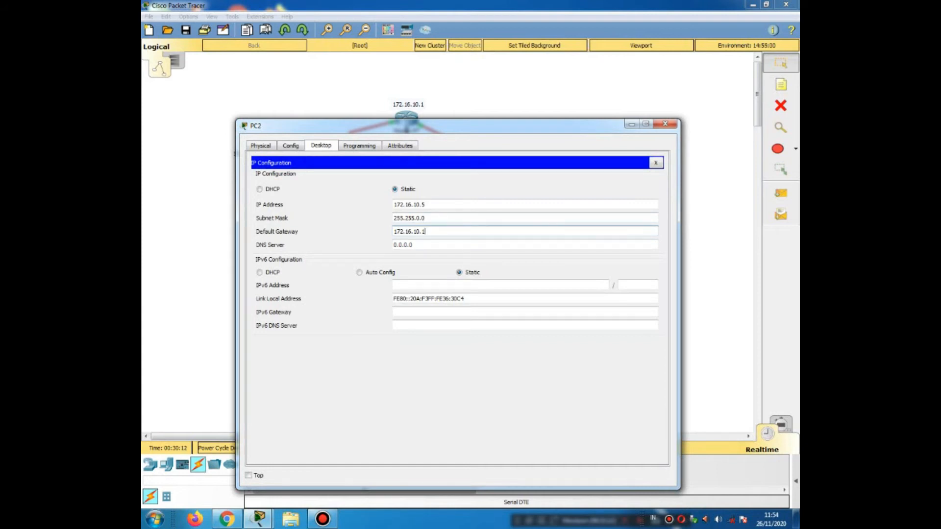
pyautogui.press('Return')
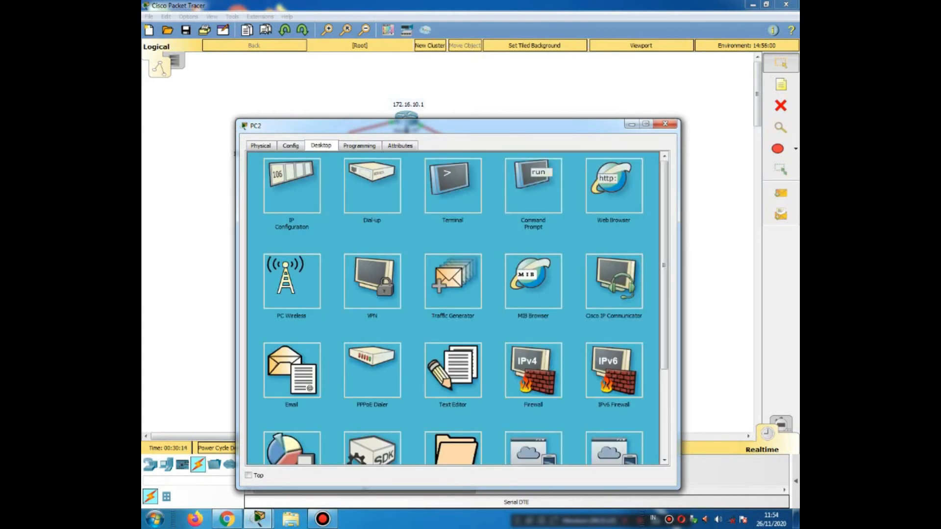
pyautogui.hotkey('alt', 'F4')
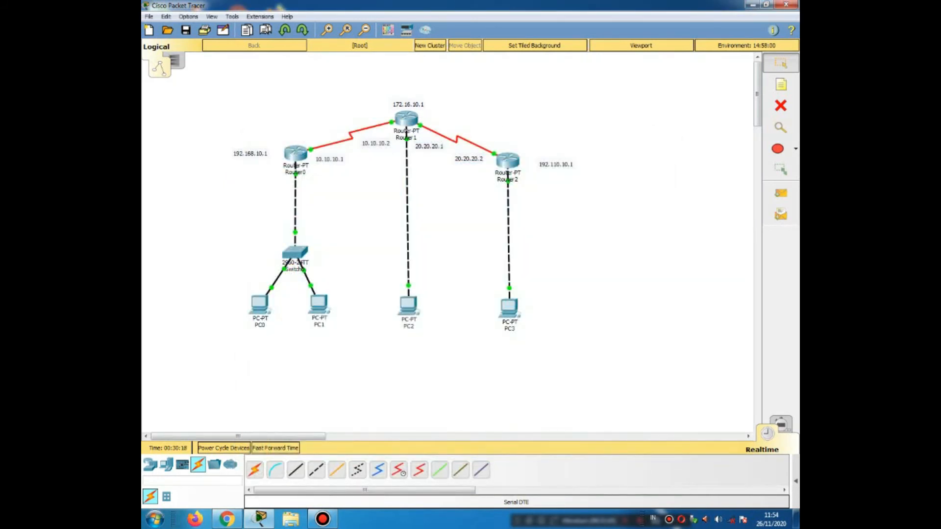
# - Ping 192.168.10.3 twice from PC2's command prompt and close the PC2 window
pyautogui.click(408, 306)
pyautogui.click(546, 127)
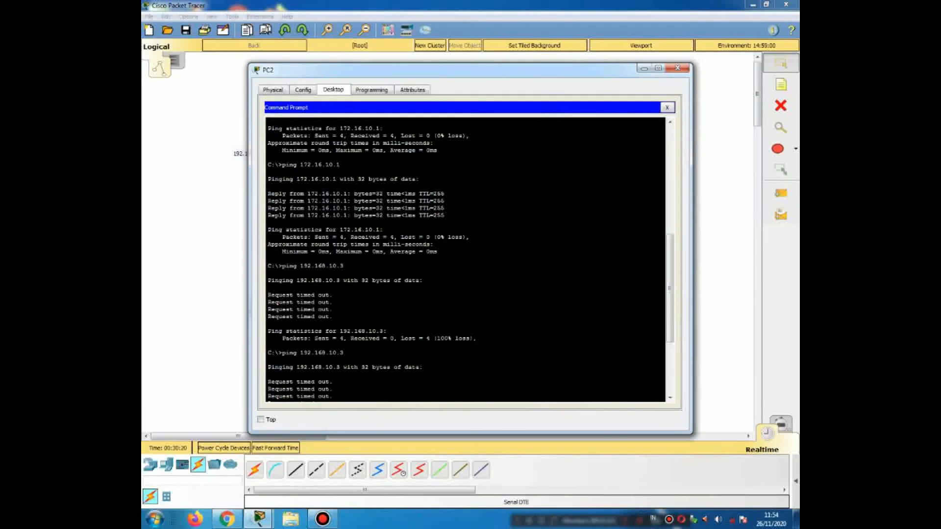
pyautogui.scroll(-6, 465, 260)
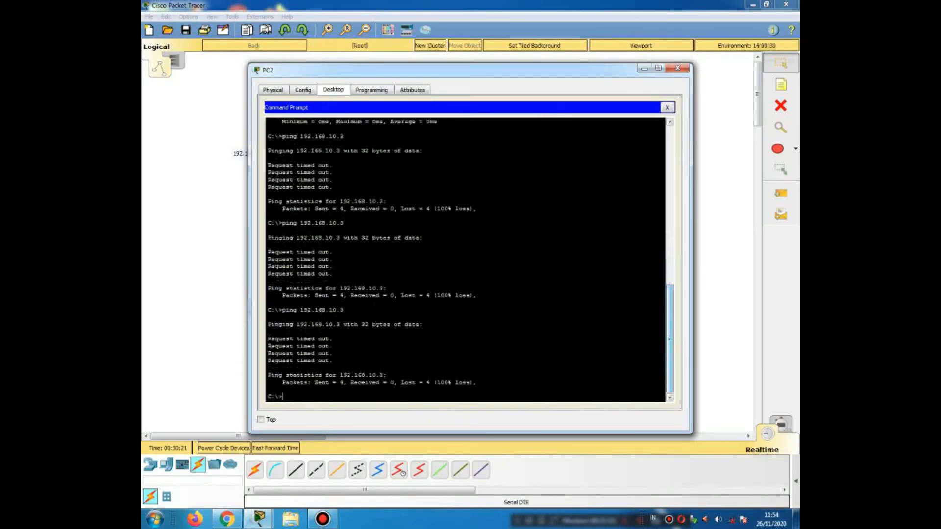
pyautogui.write('ping 192.168')
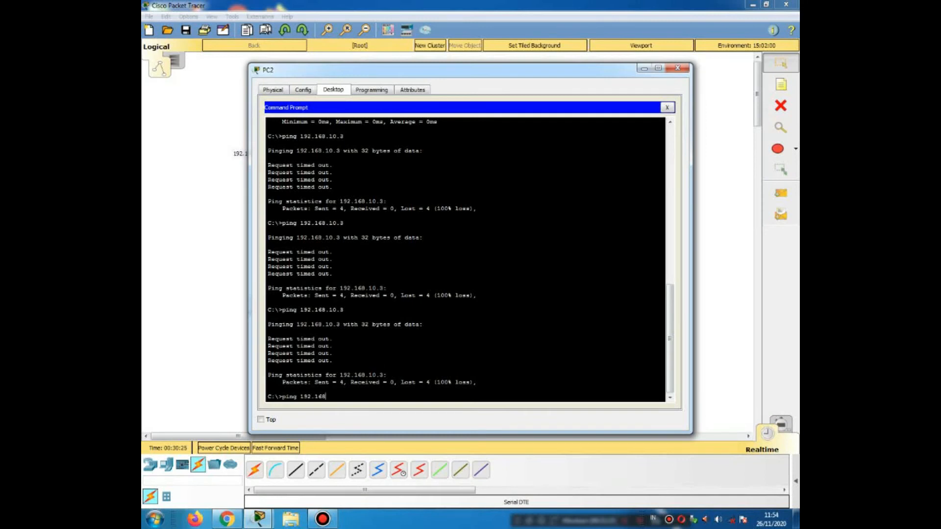
pyautogui.write('.10.3')
pyautogui.press('Return')
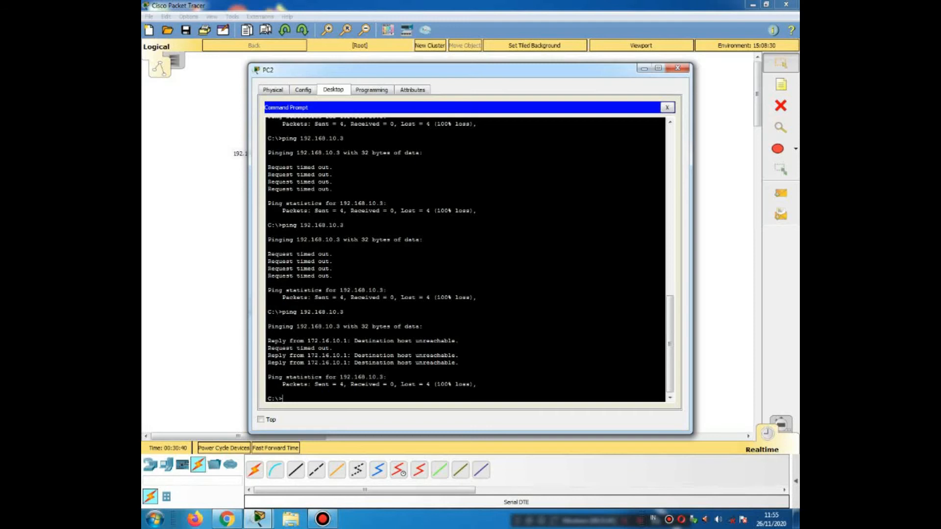
pyautogui.press('Up')
pyautogui.press('Return')
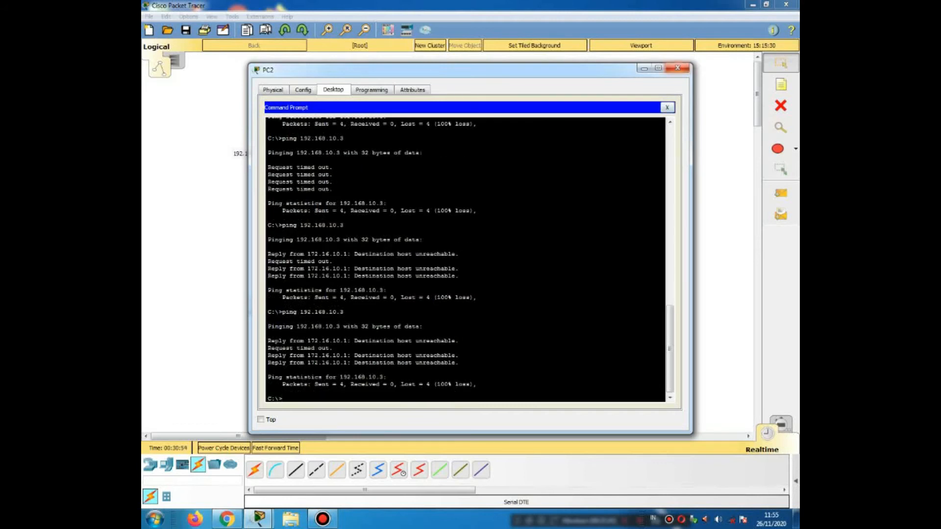
pyautogui.click(678, 68)
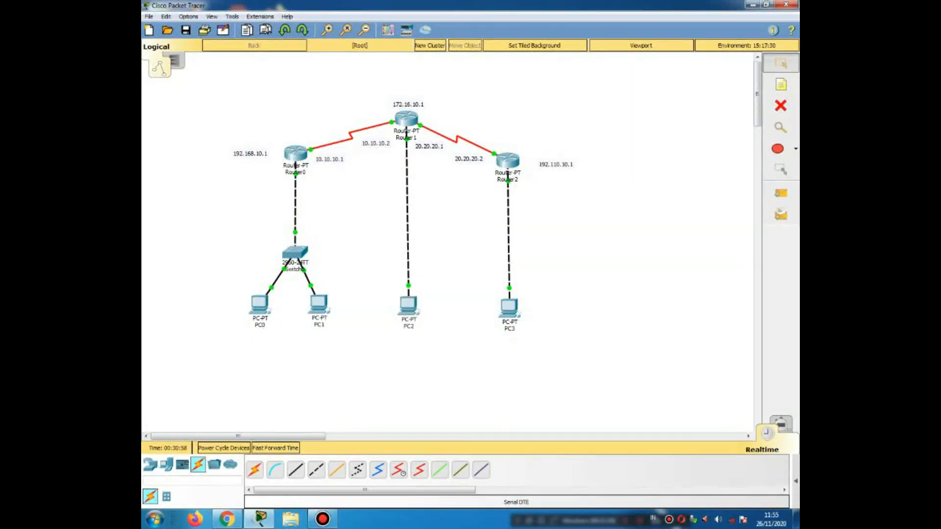
# - Check the IP configuration of PC1 and PC2, closing each window when done
pyautogui.click(319, 304)
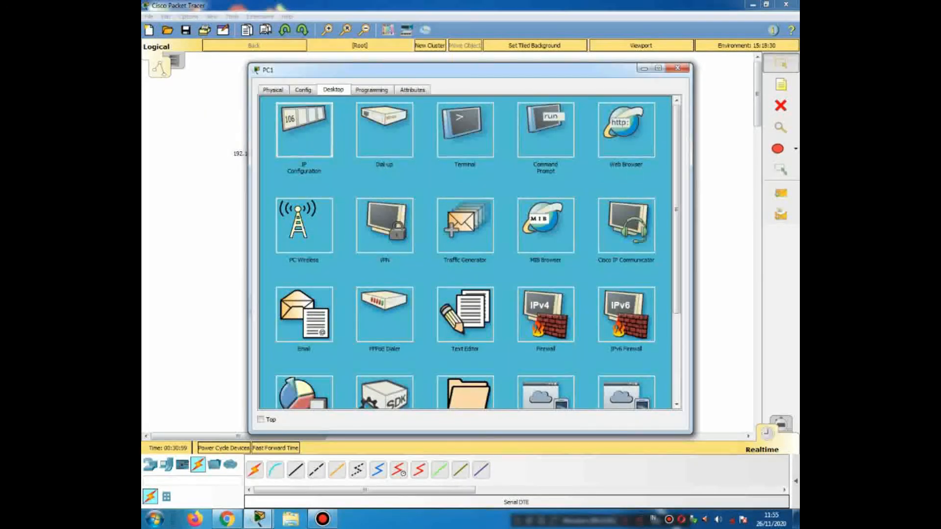
pyautogui.click(302, 124)
pyautogui.click(678, 68)
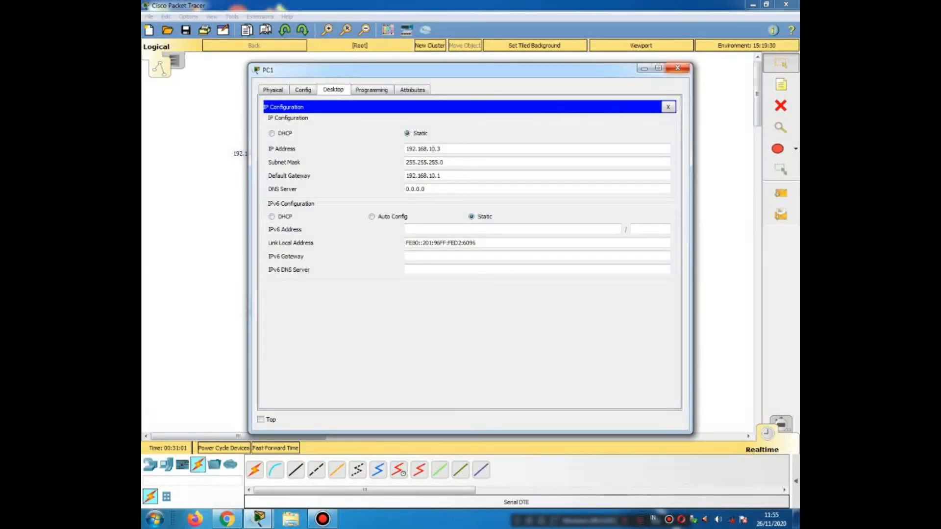
pyautogui.click(408, 305)
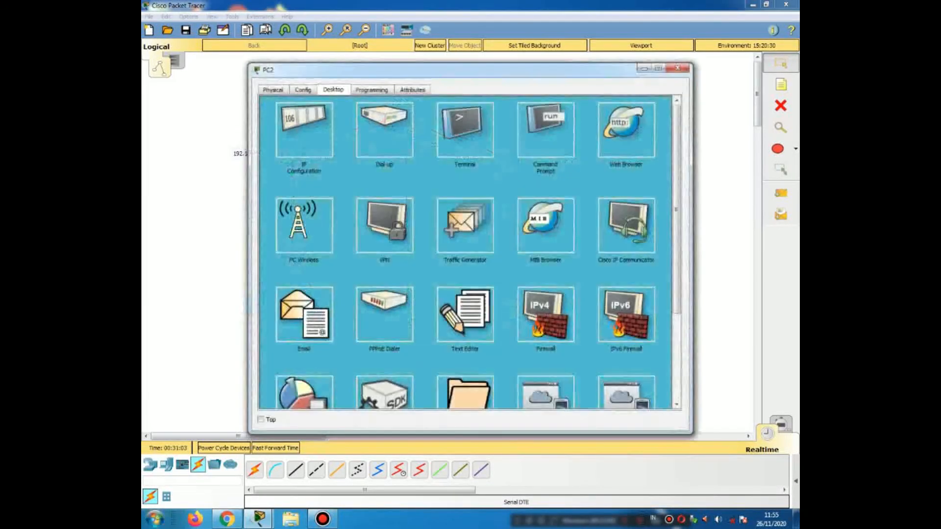
pyautogui.click(304, 129)
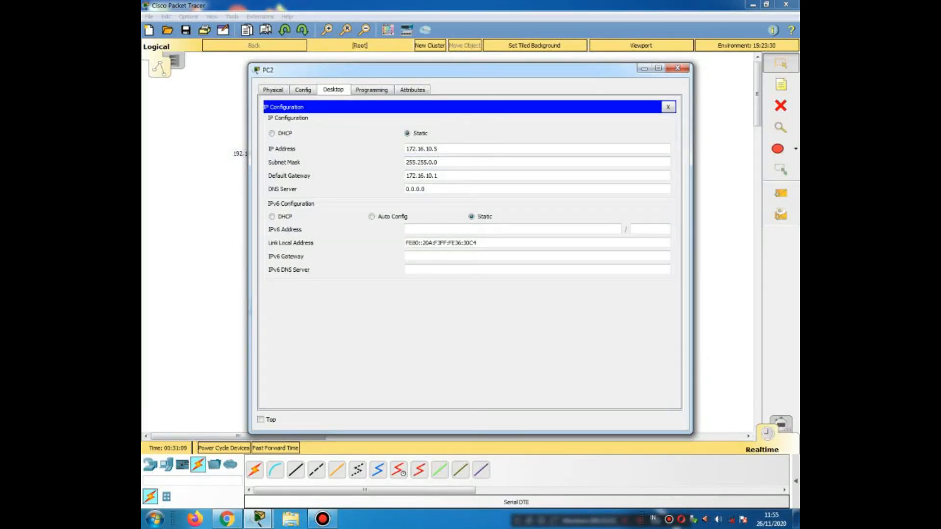
pyautogui.click(677, 68)
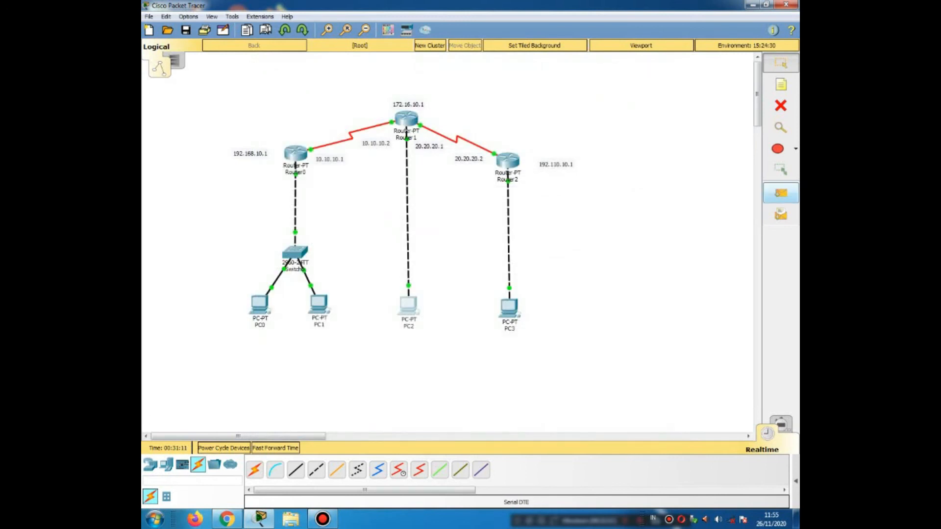
# - Send two simple PDUs from PC2 to PC1 to test the connection
pyautogui.click(780, 193)
pyautogui.click(408, 306)
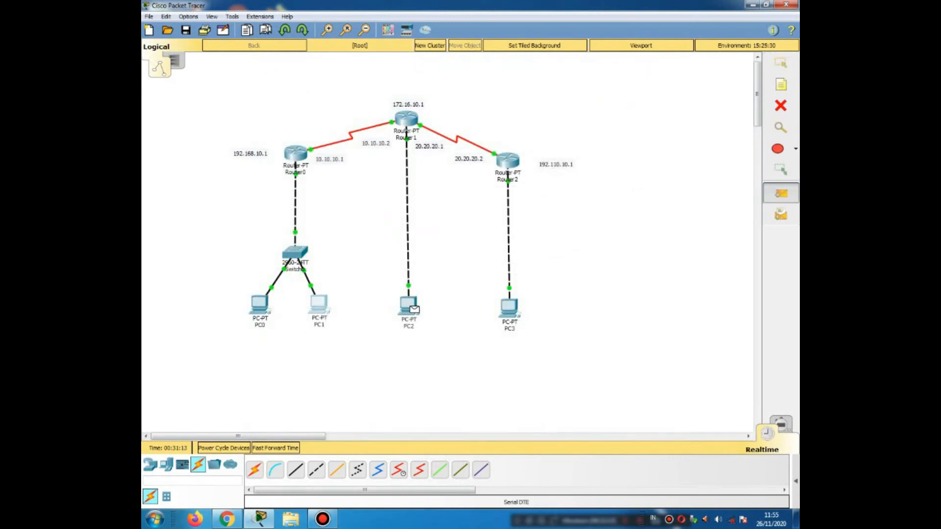
pyautogui.click(319, 304)
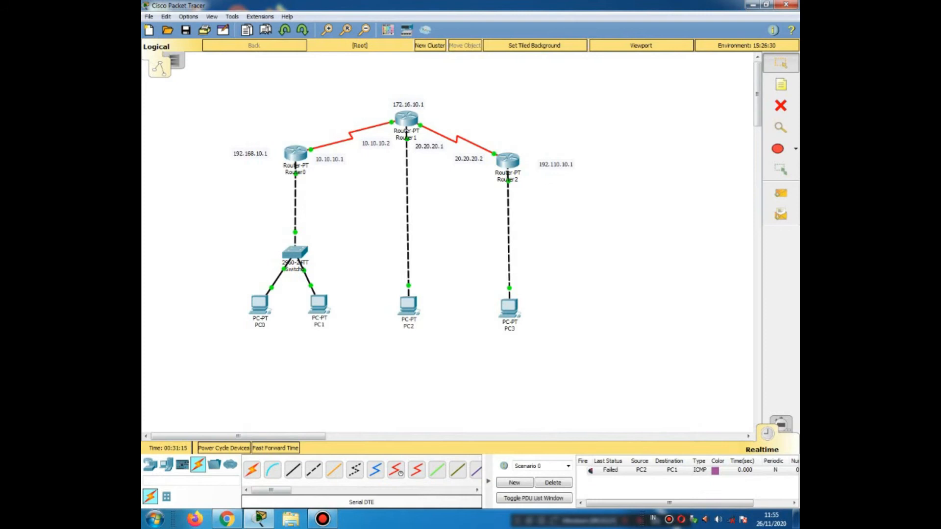
pyautogui.click(780, 193)
pyautogui.click(408, 306)
pyautogui.click(319, 305)
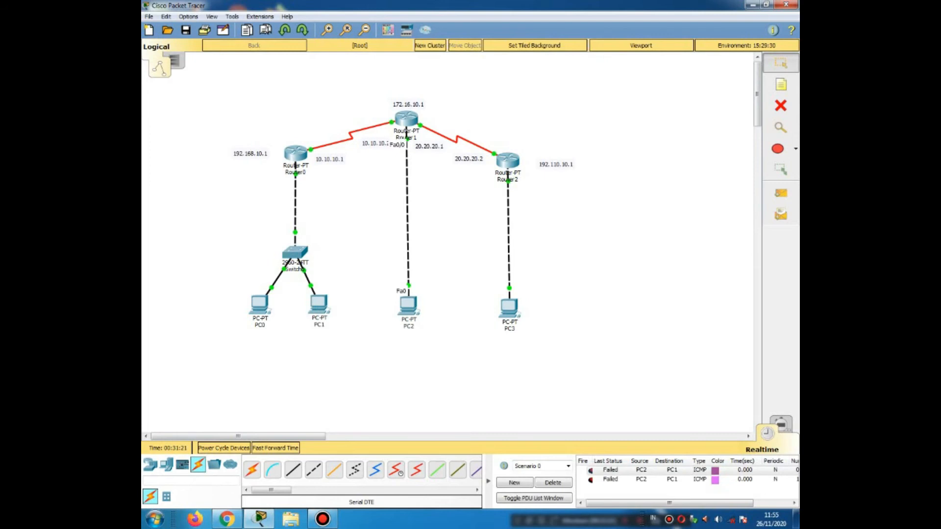
# - Examine and compare the Serial2/0 and Serial3/0 interface settings of Router1, keeping the topology in view
pyautogui.click(406, 119)
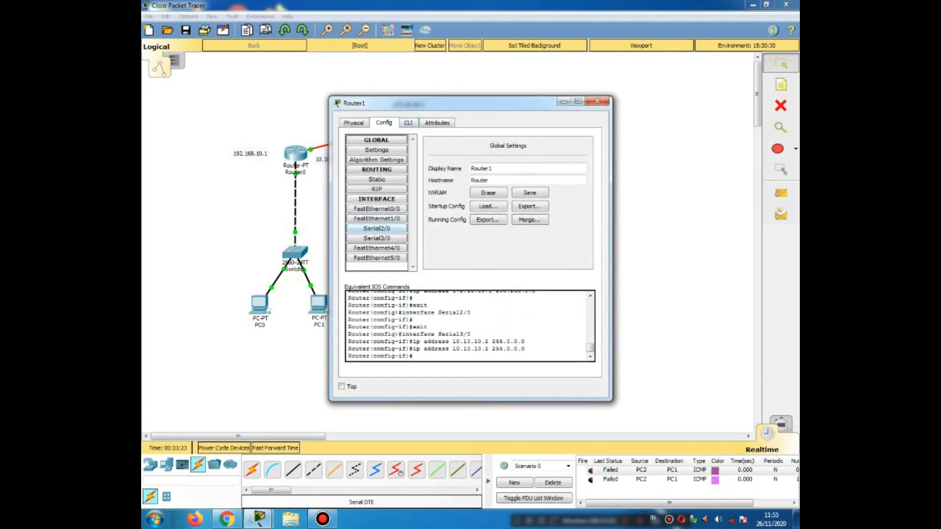
pyautogui.click(377, 238)
pyautogui.click(376, 229)
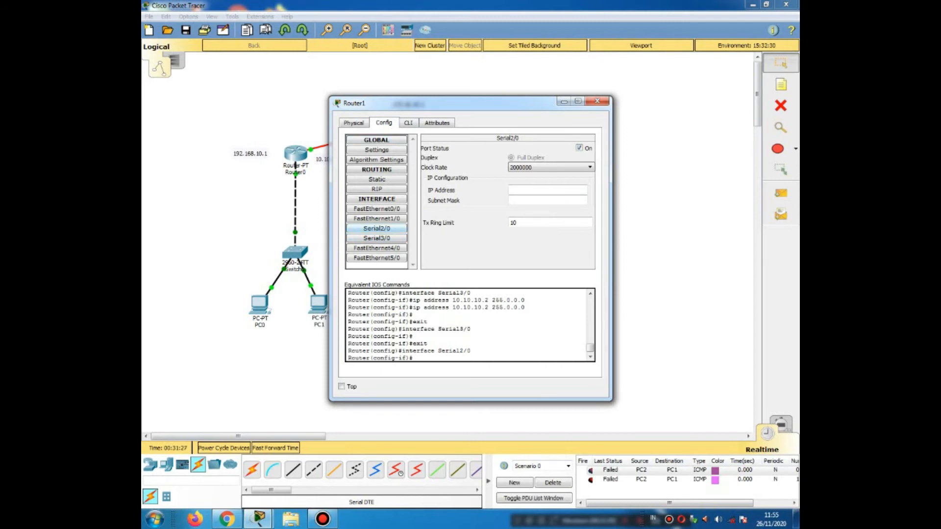
pyautogui.click(377, 229)
pyautogui.click(376, 238)
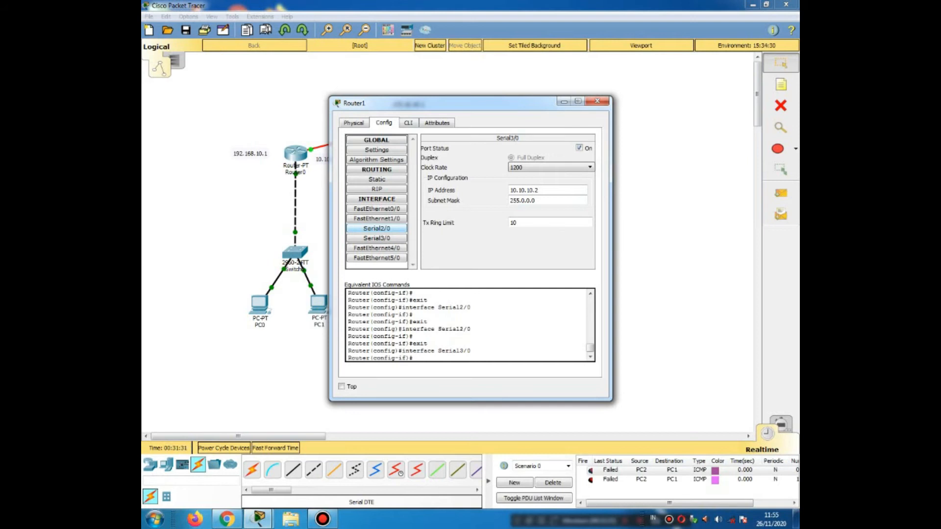
pyautogui.click(376, 238)
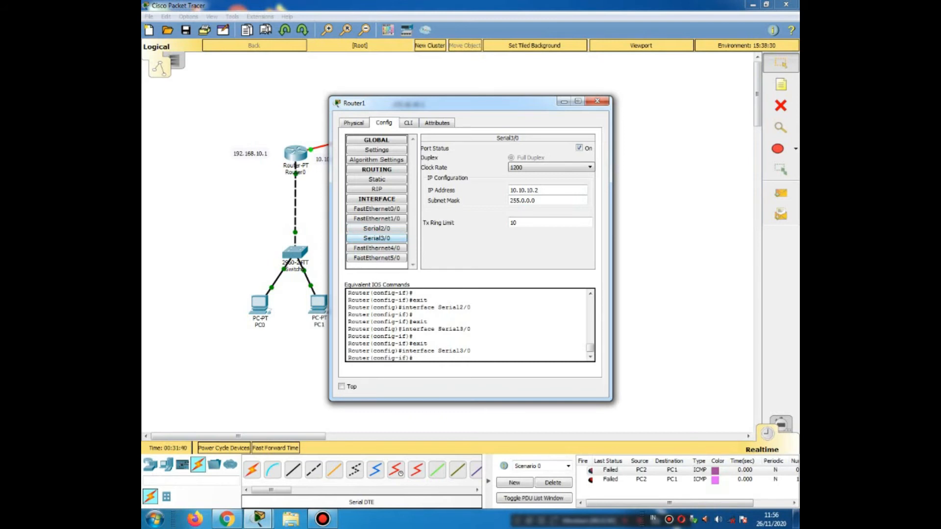
pyautogui.moveTo(451, 103); pyautogui.dragTo(599, 82)
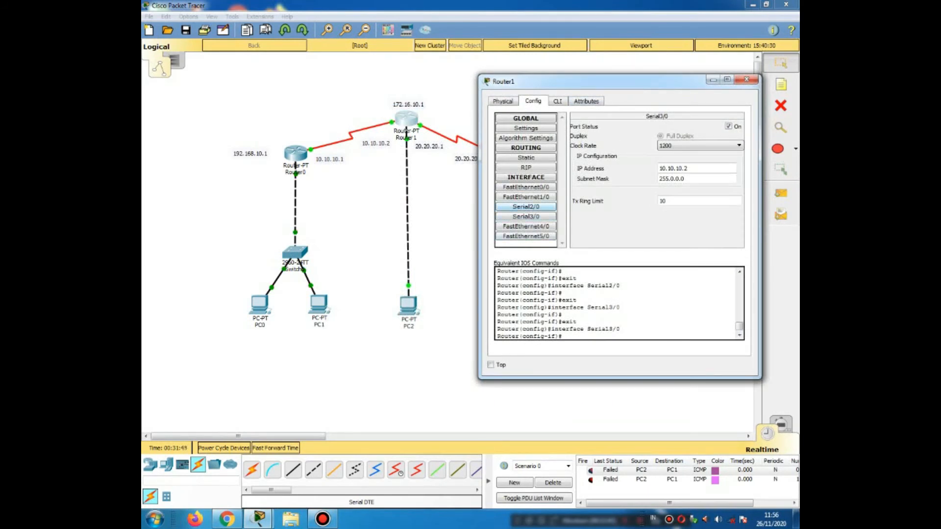
pyautogui.click(526, 207)
pyautogui.click(525, 217)
pyautogui.click(525, 207)
pyautogui.click(525, 216)
pyautogui.click(526, 217)
# - Clear the IP address and subnet mask of Router1's Serial3/0 interface
pyautogui.doubleClick(673, 169)
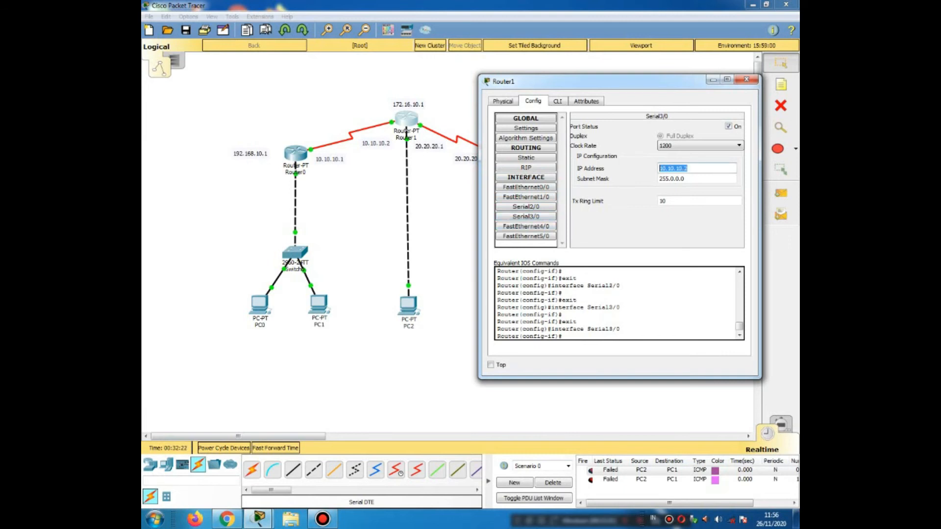
pyautogui.press('BackSpace')
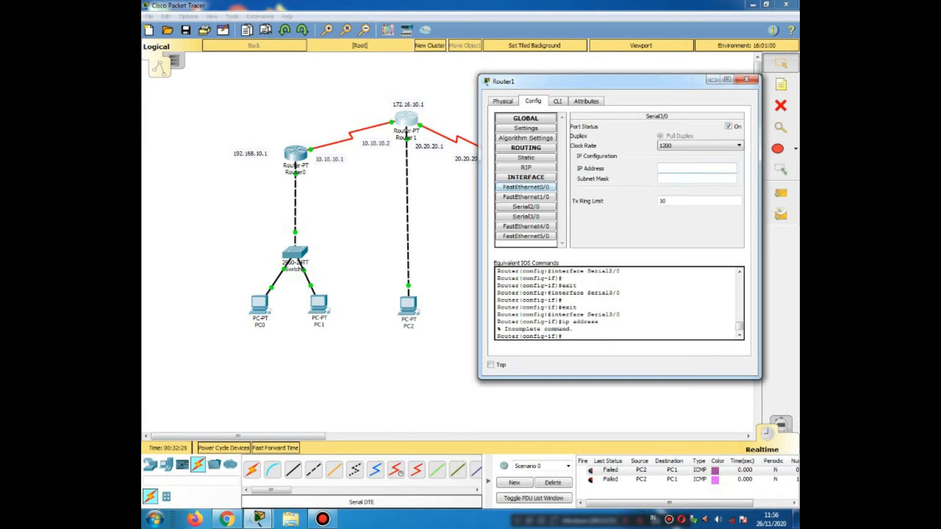
pyautogui.click(525, 207)
pyautogui.click(525, 216)
# - Set Router1's Serial2/0 interface to IP address 10.10.10.2 with subnet mask 255.0.0.0 and close the router window
pyautogui.click(525, 207)
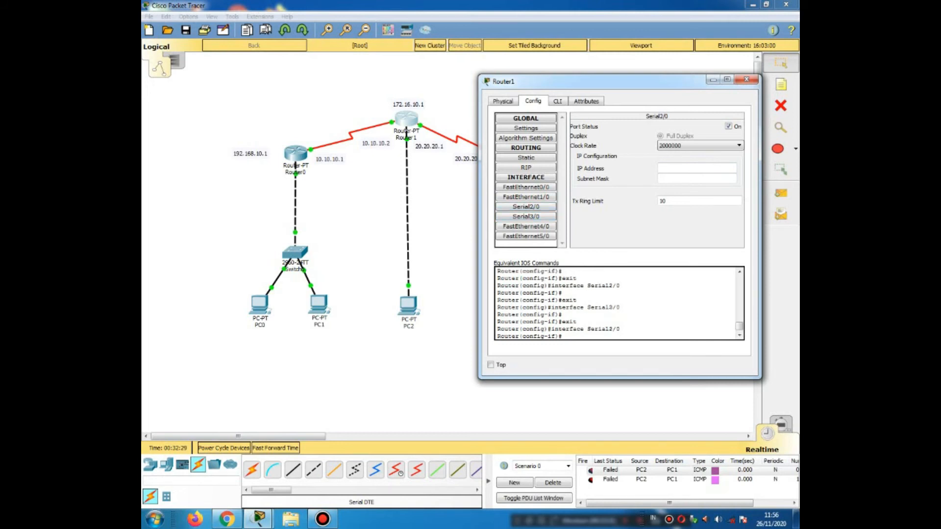
pyautogui.click(696, 169)
pyautogui.write('10.10.10.2')
pyautogui.press('Tab')
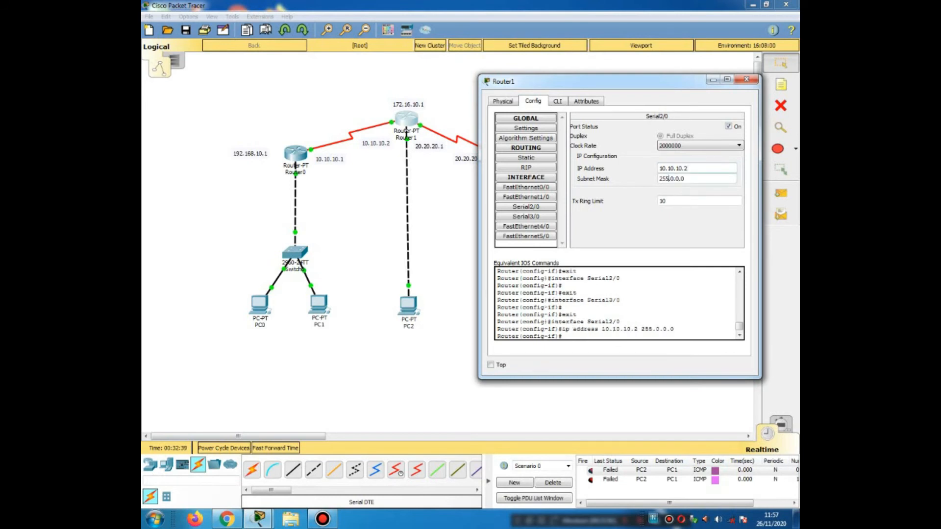
pyautogui.click(746, 79)
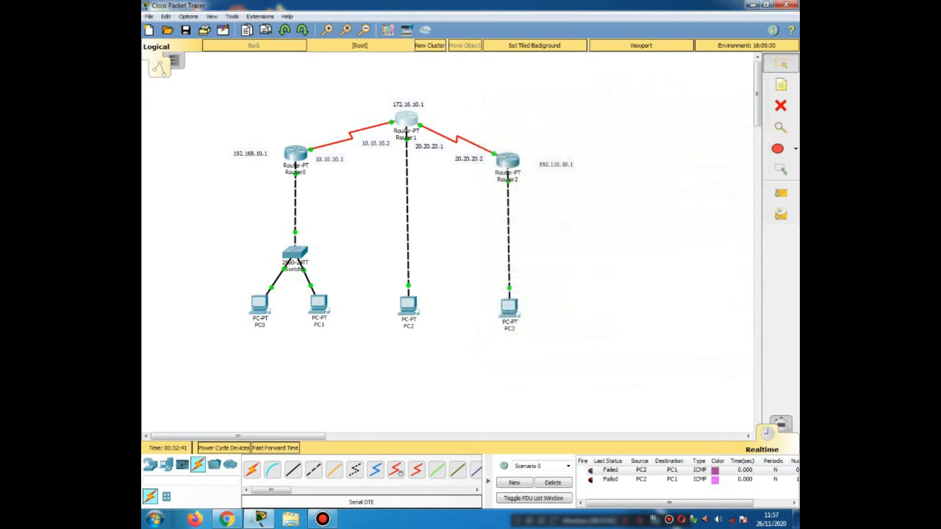
# - Review PC2's command prompt history and its IP configuration, leaving the PC2 window when done
pyautogui.click(408, 305)
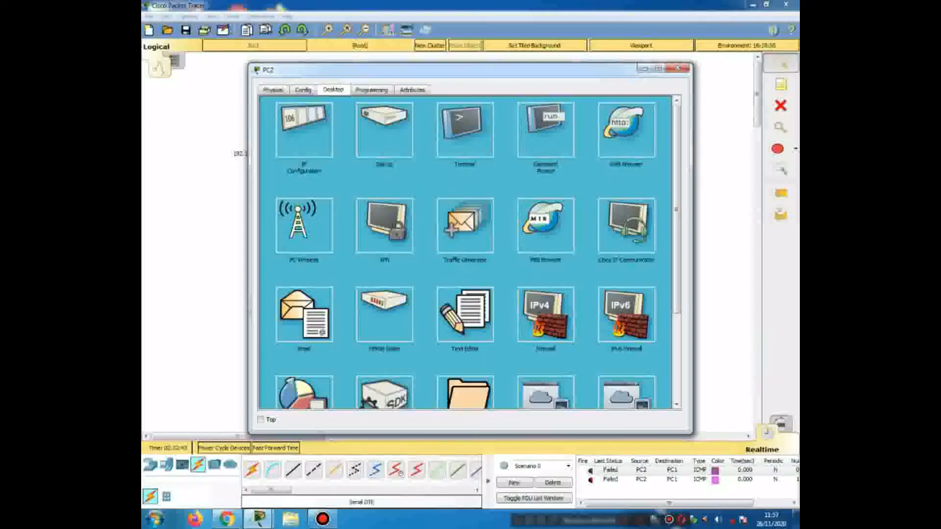
pyautogui.click(545, 130)
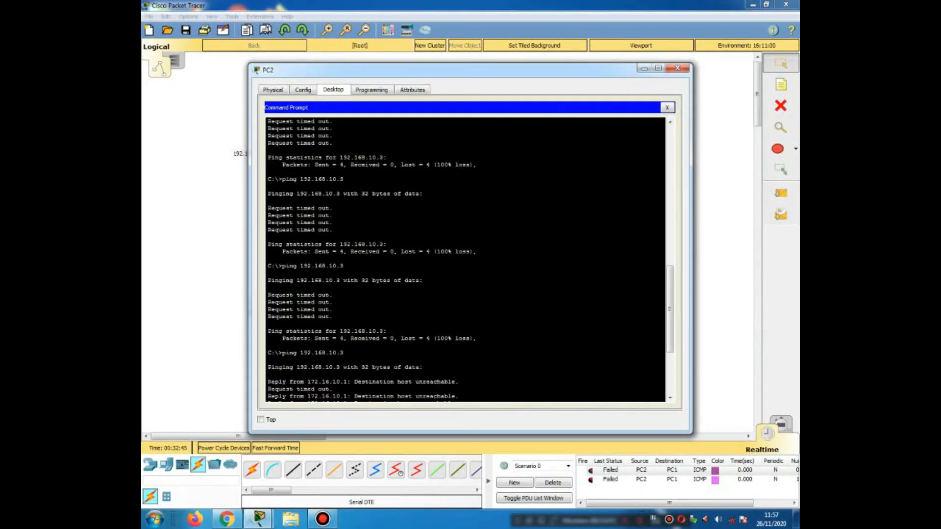
pyautogui.click(667, 107)
pyautogui.click(304, 127)
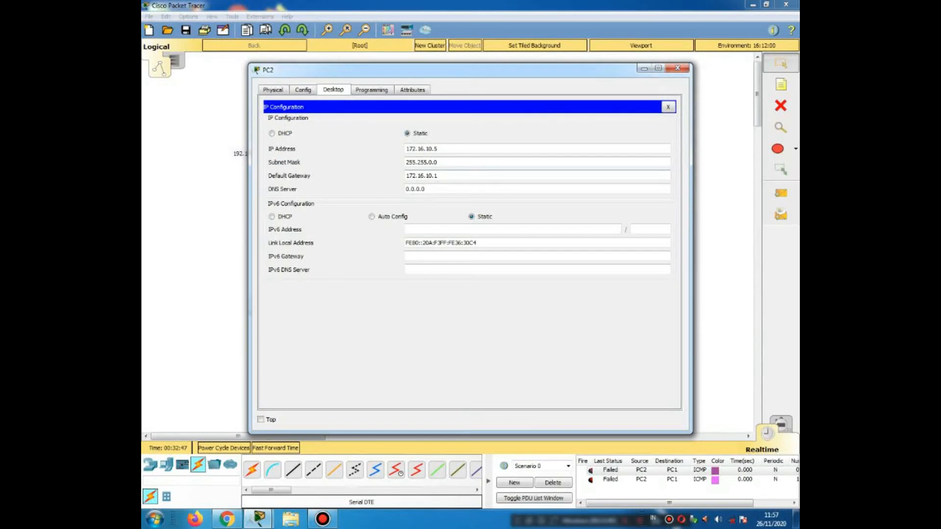
pyautogui.click(667, 107)
pyautogui.click(678, 68)
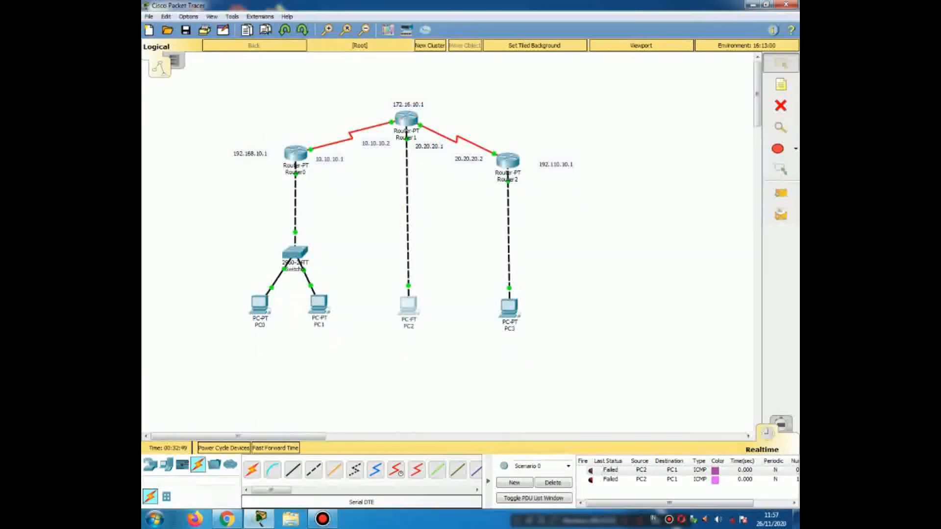
# - Retest the link by pinging 192.168.10.3 twice from PC2's command prompt, and close the PC2 window
pyautogui.click(408, 305)
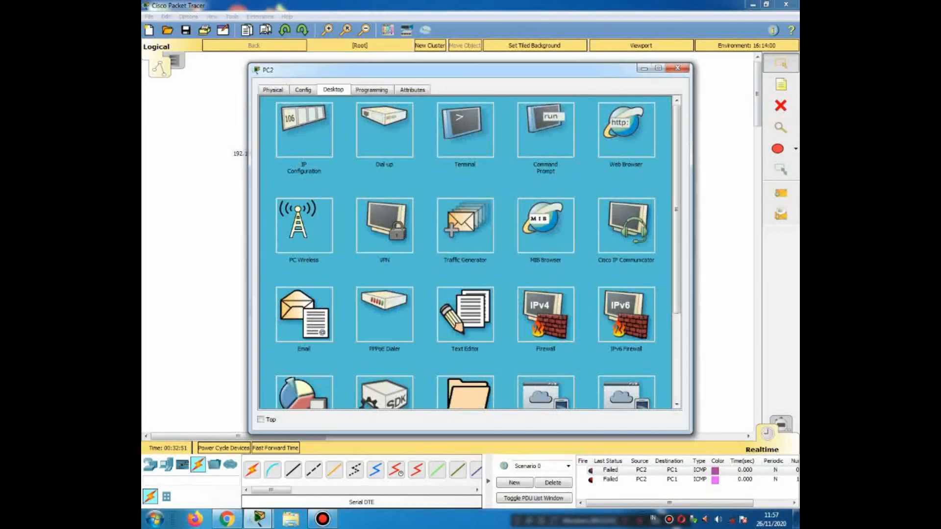
pyautogui.click(545, 130)
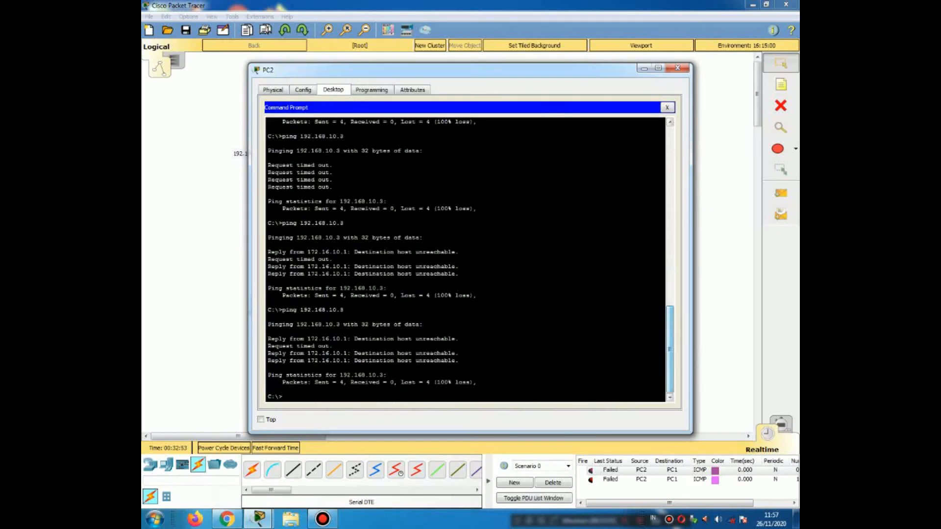
pyautogui.write('pi')
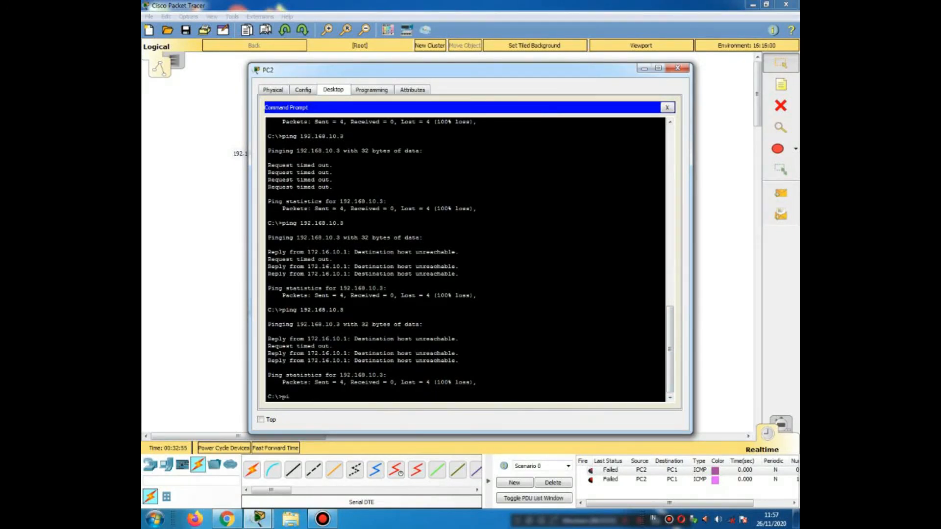
pyautogui.write('ng 192.168.10.3')
pyautogui.press('Return')
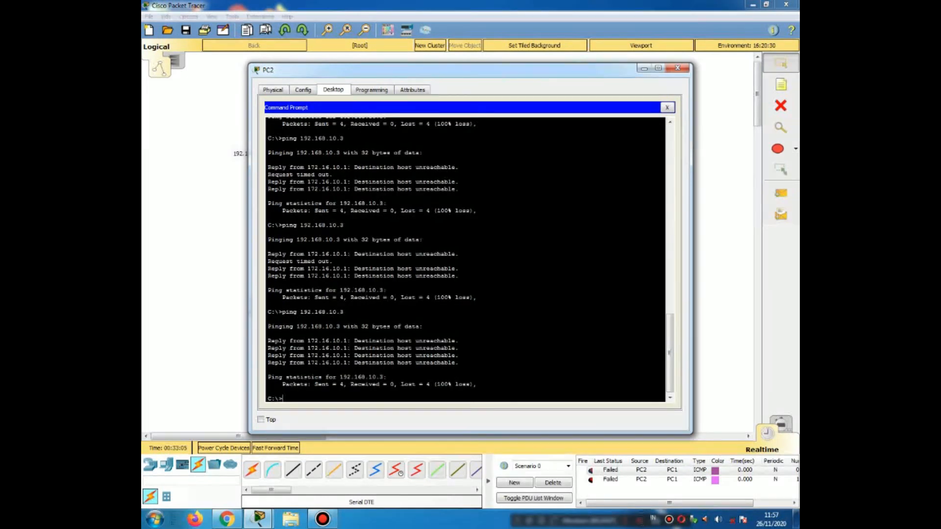
pyautogui.press('Up')
pyautogui.press('Return')
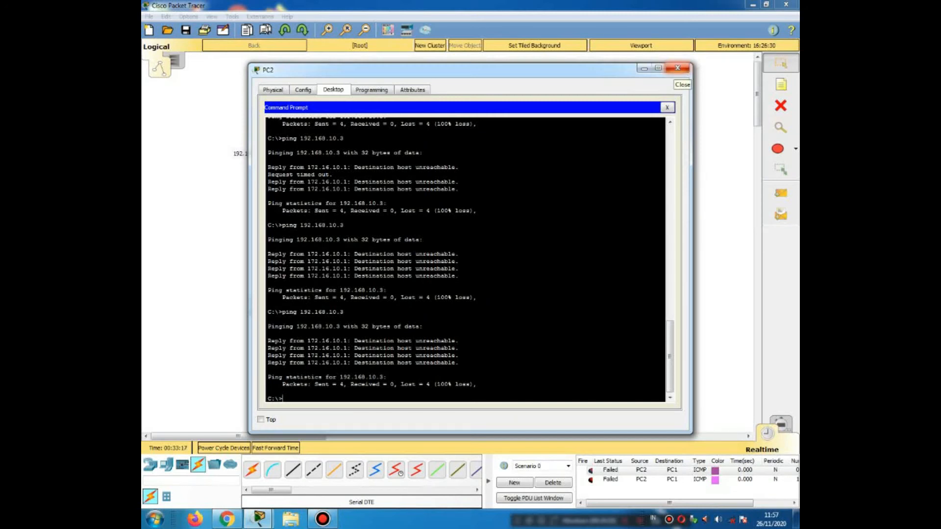
pyautogui.click(678, 67)
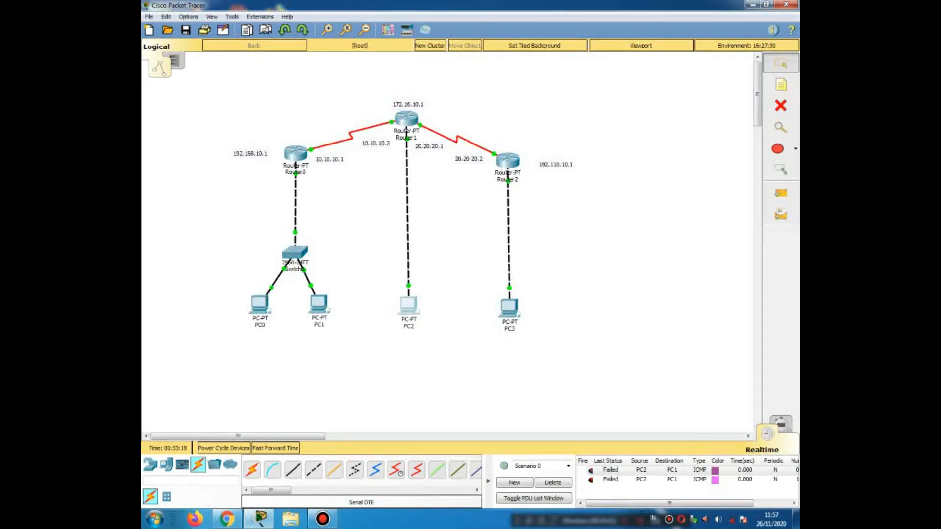
# - Check Router1's Serial2/0 address and its RIP network list, and close the router window
pyautogui.click(406, 119)
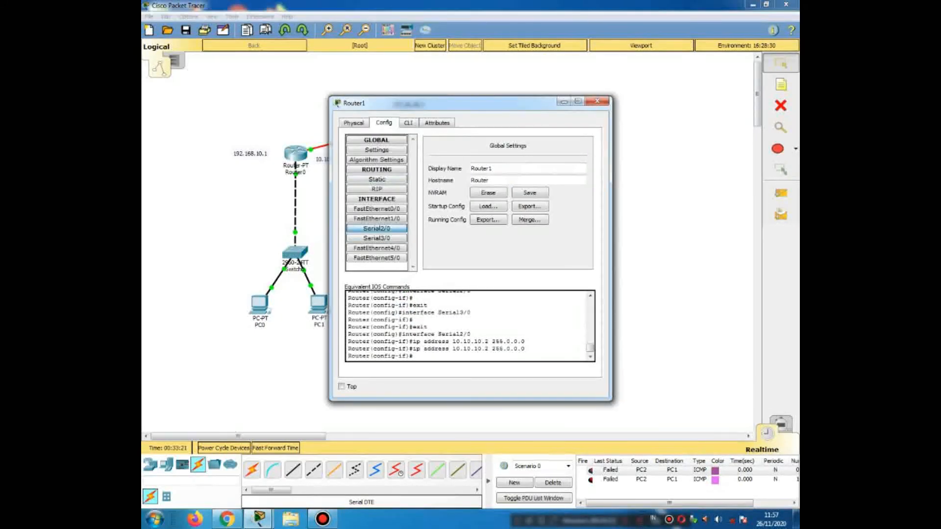
pyautogui.click(377, 228)
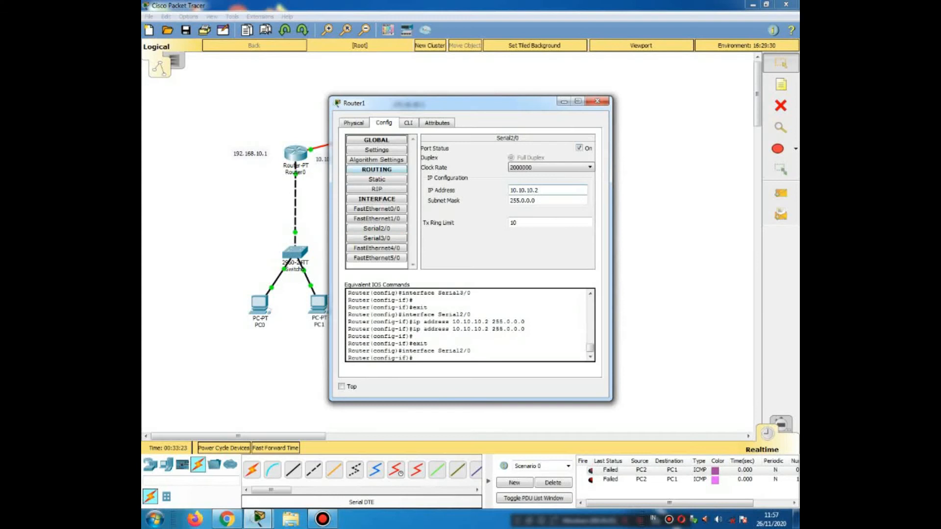
pyautogui.click(377, 189)
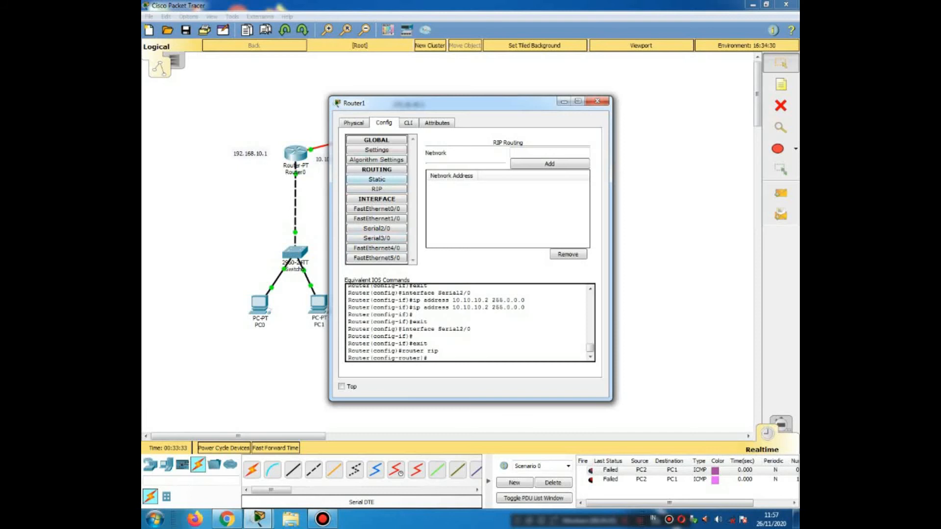
pyautogui.moveTo(416, 103); pyautogui.dragTo(526, 92)
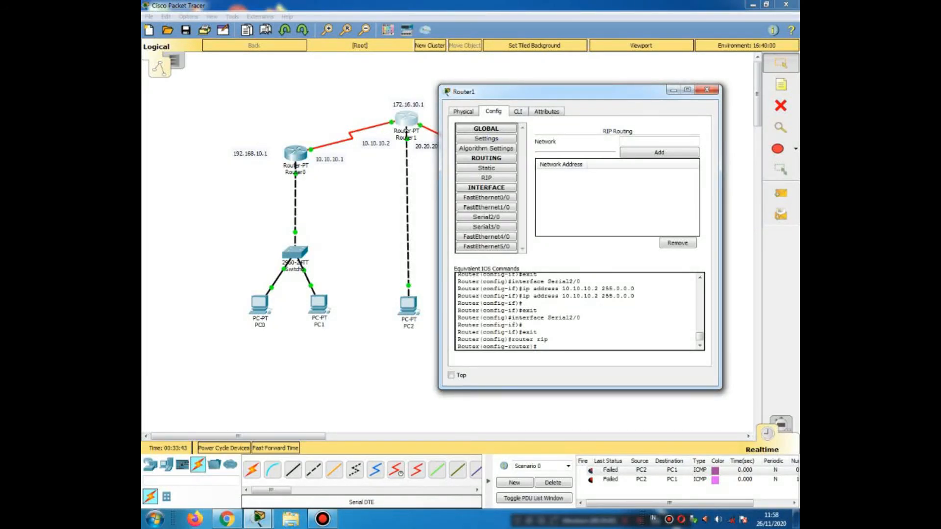
pyautogui.click(707, 89)
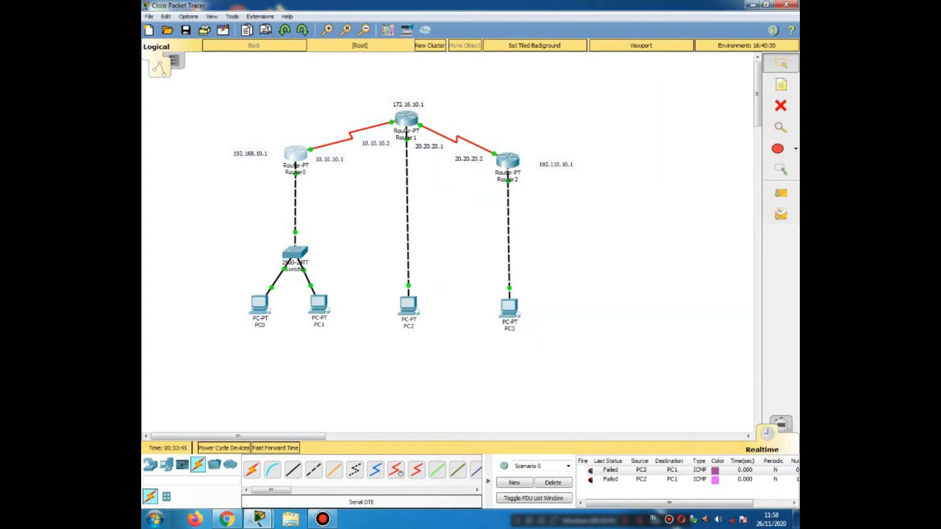
# - Compare Router0's RIP network list with Router1's RIP configuration, and close the Router0 window
pyautogui.click(296, 153)
pyautogui.moveTo(392, 102); pyautogui.dragTo(286, 98)
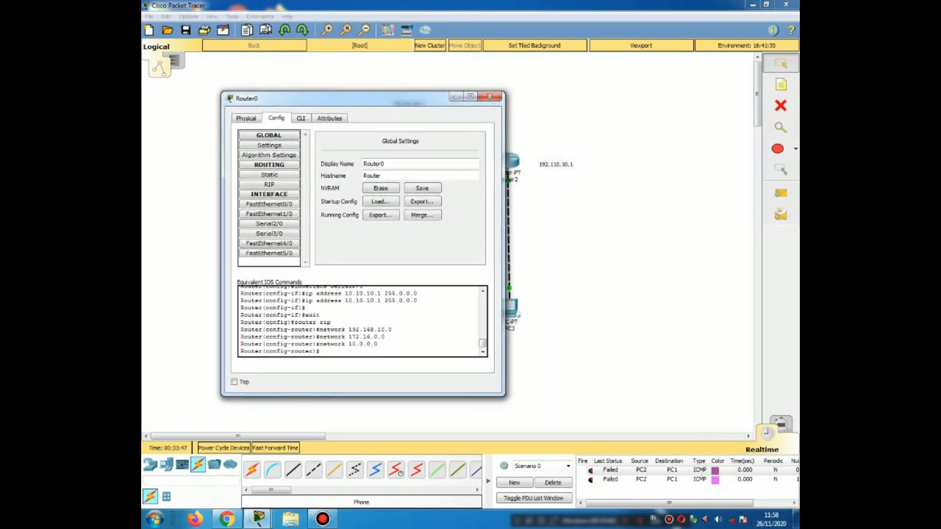
pyautogui.click(258, 518)
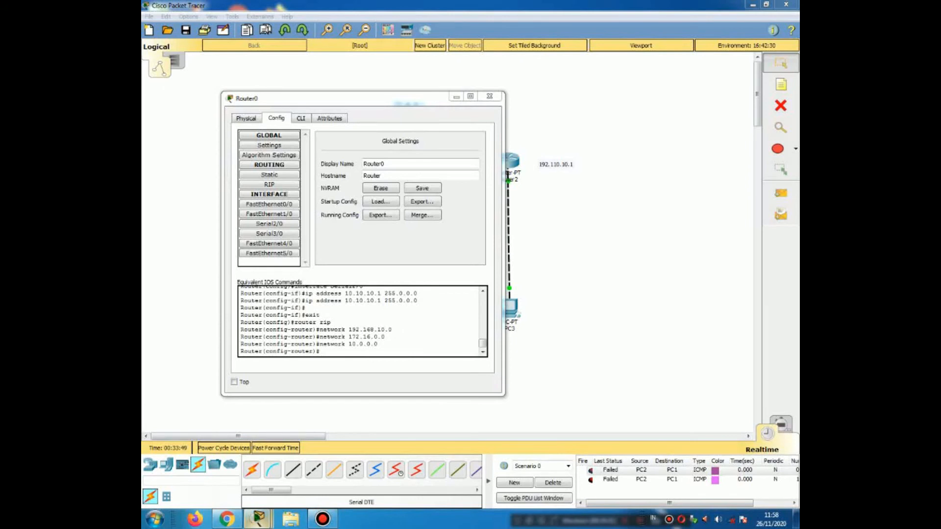
pyautogui.moveTo(259, 519)
pyautogui.moveTo(431, 453)
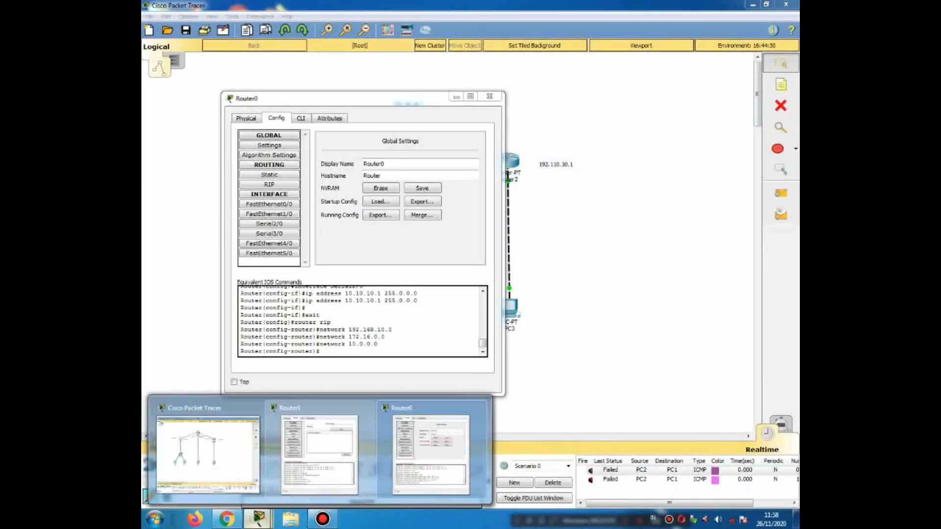
pyautogui.click(367, 409)
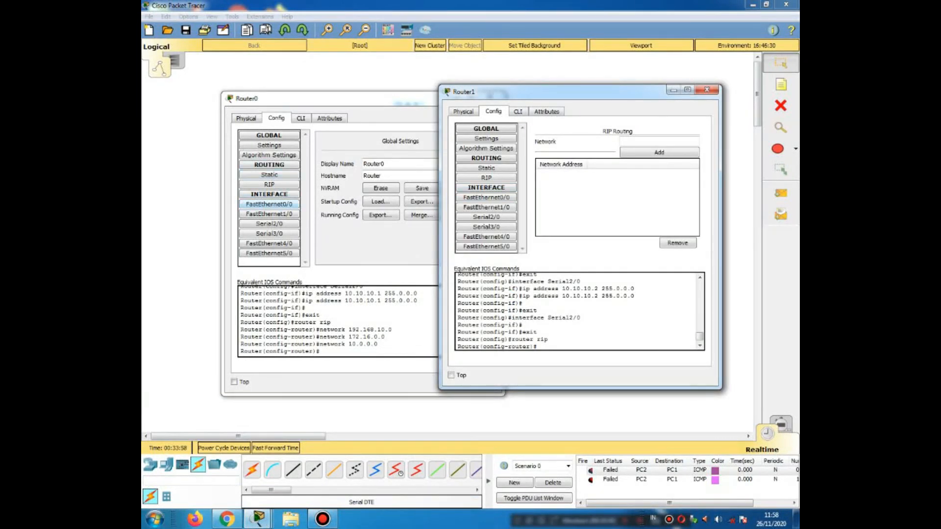
pyautogui.click(269, 185)
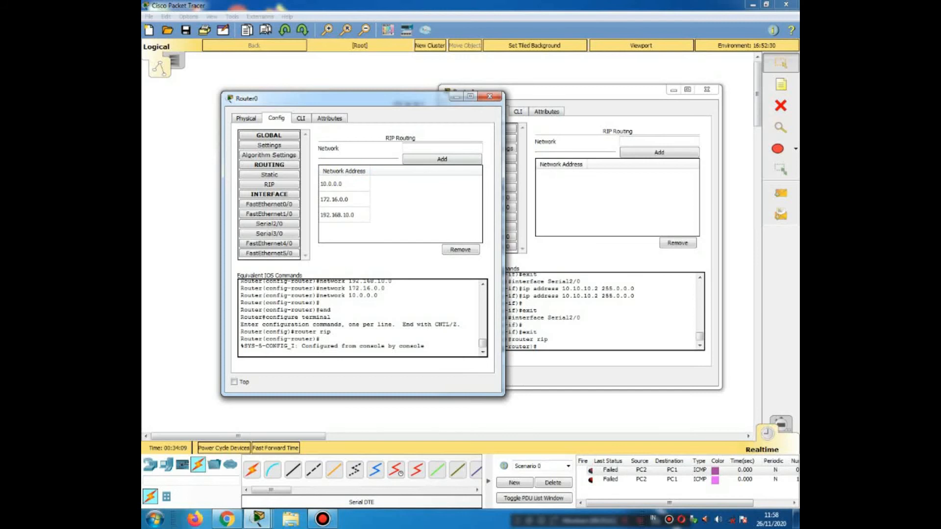
pyautogui.click(489, 96)
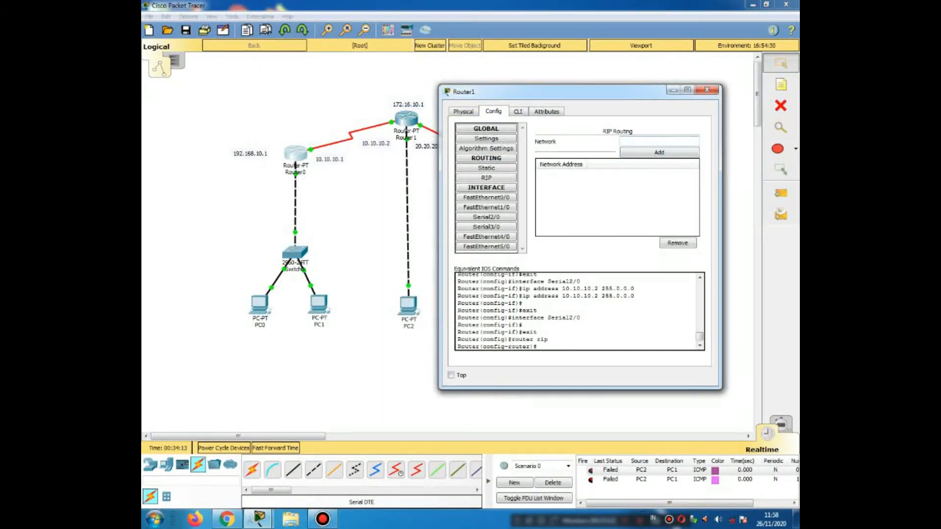
# - Add the networks 192.168.10.0, 172.16.0.0 and 10.0.0.0 to Router1's RIP routing and close the router window
pyautogui.write('192.168.100')
pyautogui.press('BackSpace')
pyautogui.write('.0')
pyautogui.click(659, 152)
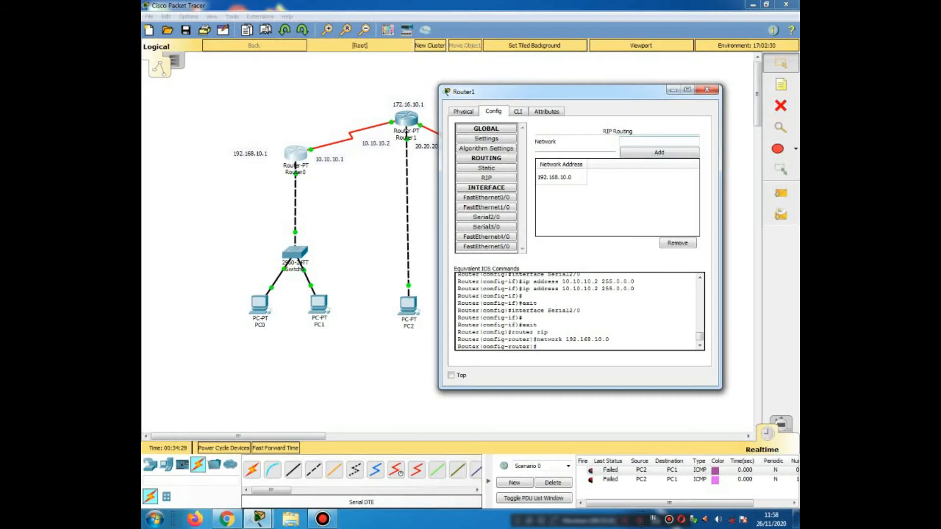
pyautogui.write('172.16.0.0')
pyautogui.press('Return')
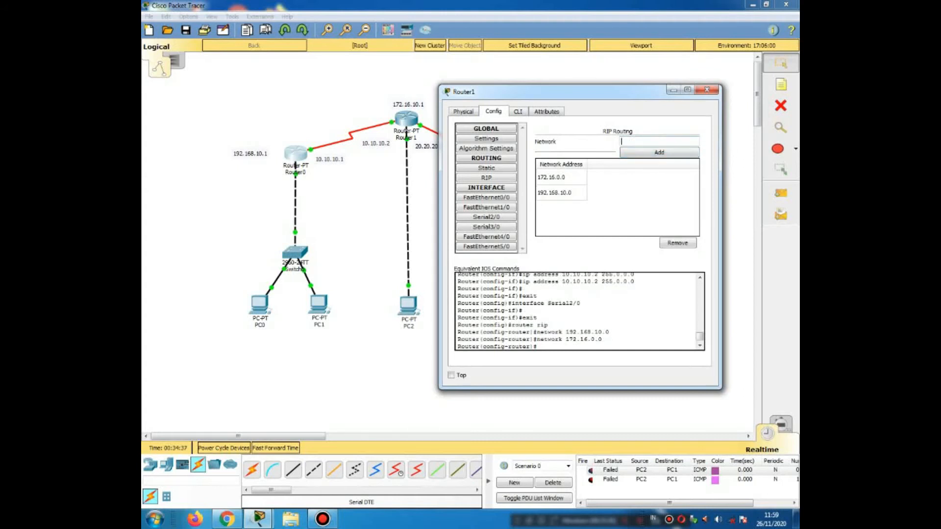
pyautogui.write('10.0.0.0')
pyautogui.click(659, 153)
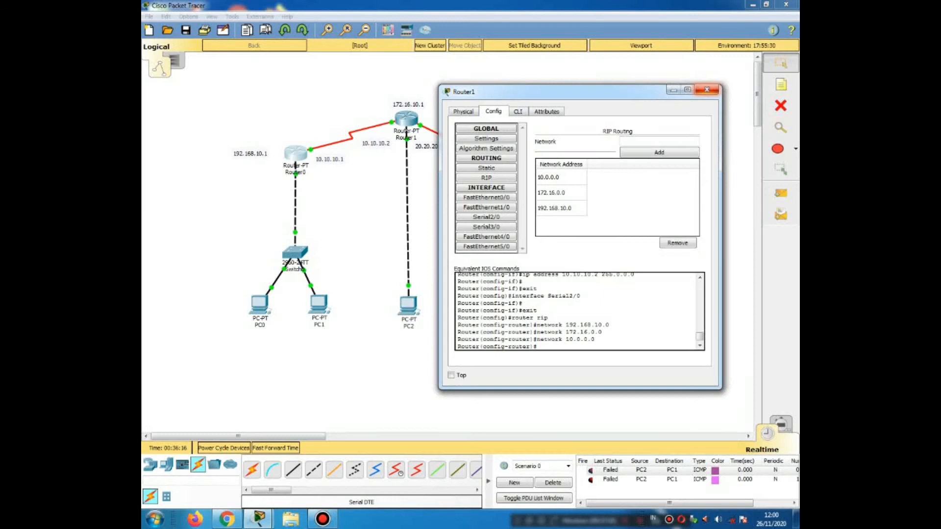
pyautogui.click(707, 90)
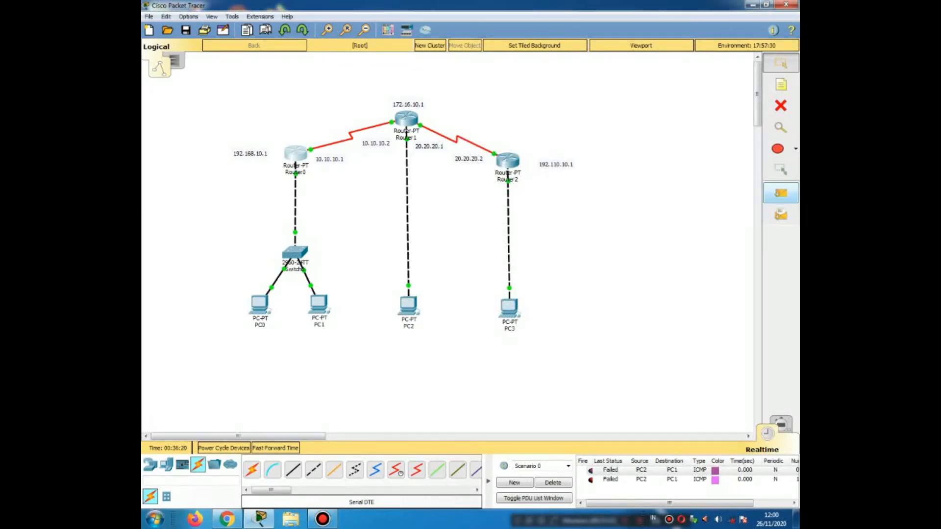
# - Clear the old PDU results by deleting the scenario, and send two simple PDUs from PC2 to PC1
pyautogui.click(552, 483)
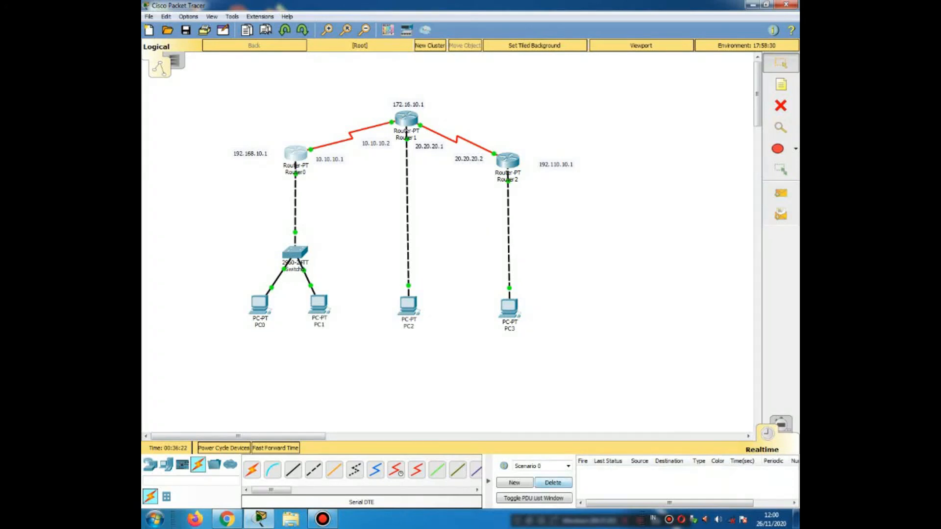
pyautogui.click(781, 193)
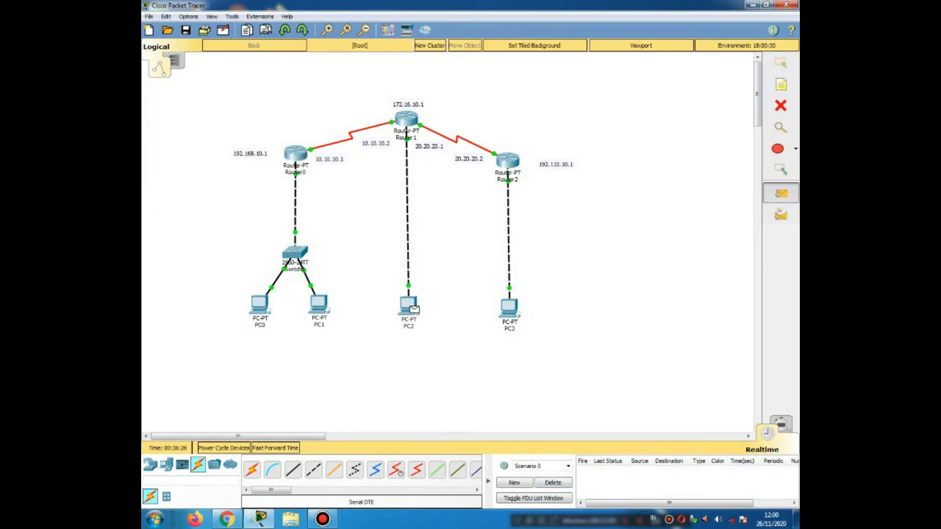
pyautogui.click(319, 304)
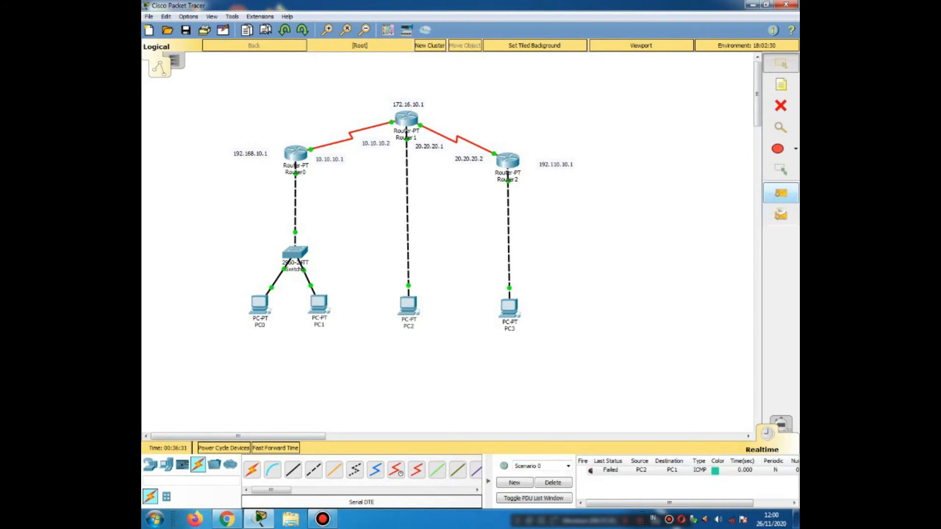
pyautogui.click(780, 193)
pyautogui.click(411, 304)
pyautogui.click(318, 303)
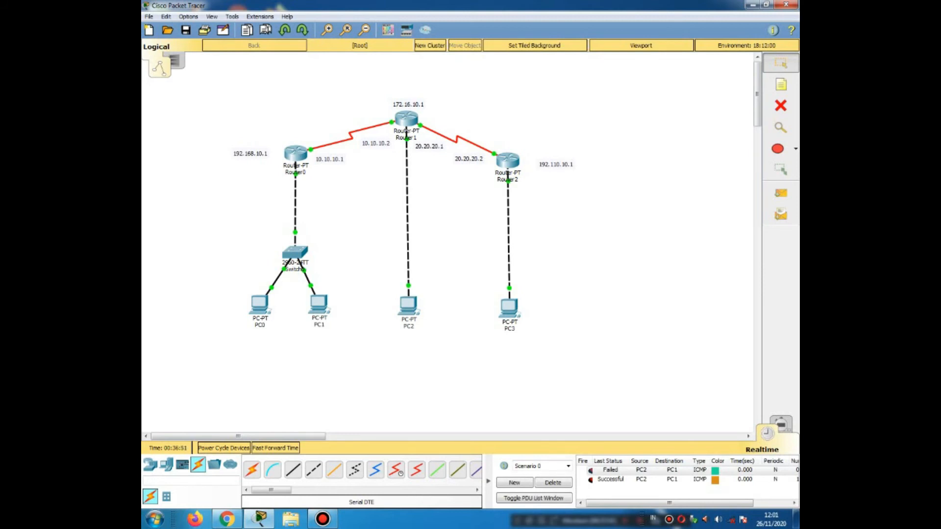
# - Nudge the 192.168.10.1 and 10.10.10.1 address labels beside Router0 into tidier positions
pyautogui.moveTo(330, 160); pyautogui.dragTo(329, 163)
pyautogui.moveTo(250, 154); pyautogui.dragTo(252, 159)
pyautogui.moveTo(328, 163); pyautogui.dragTo(330, 155)
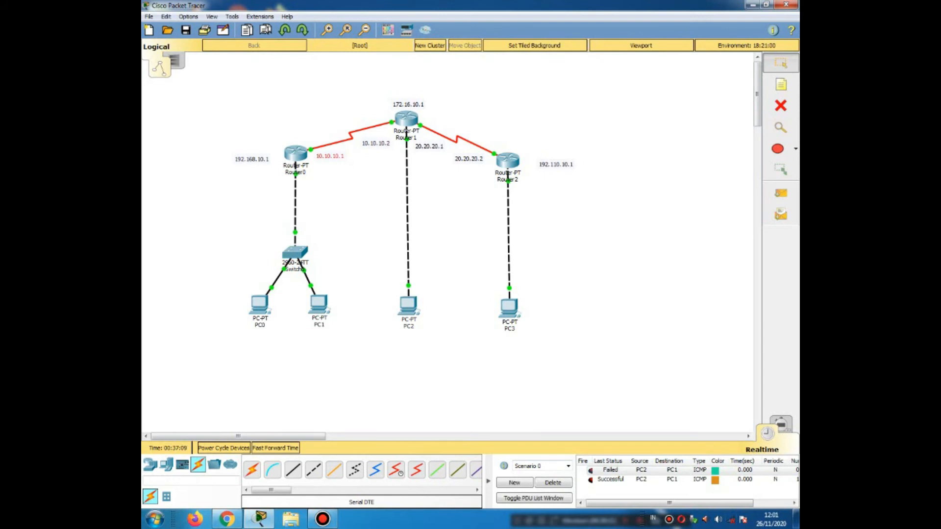
# - Ping 172.16.10.3 from PC0's command prompt and close the PC0 window
pyautogui.click(259, 304)
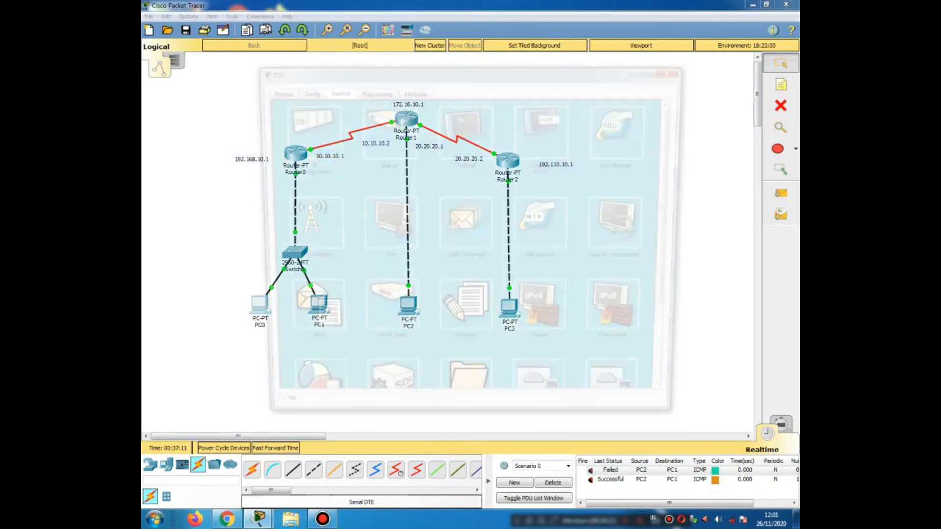
pyautogui.click(545, 131)
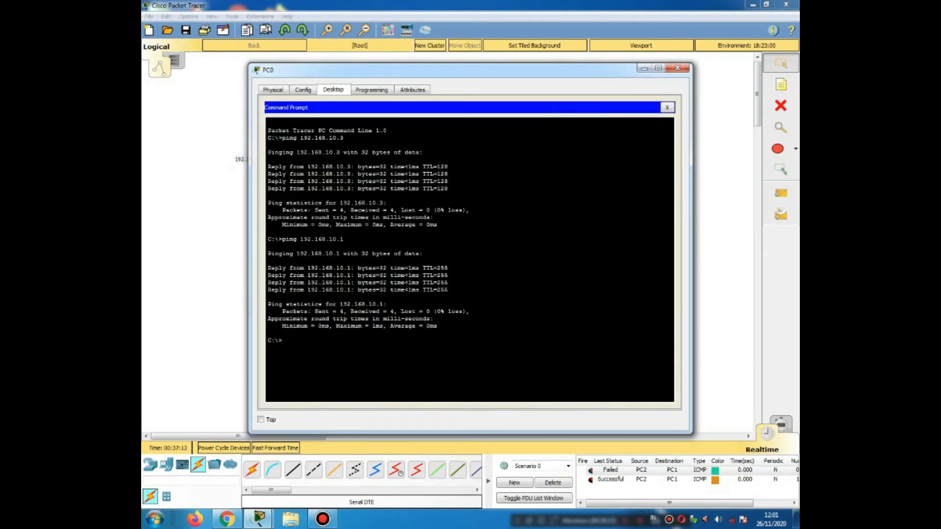
pyautogui.write('ping 172.16.10.3')
pyautogui.moveTo(441, 70); pyautogui.dragTo(345, 73)
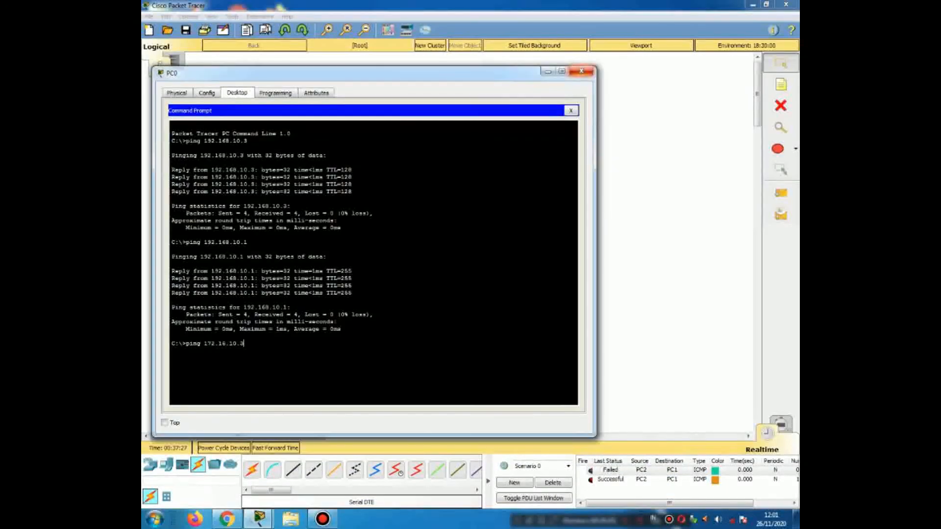
pyautogui.press('Return')
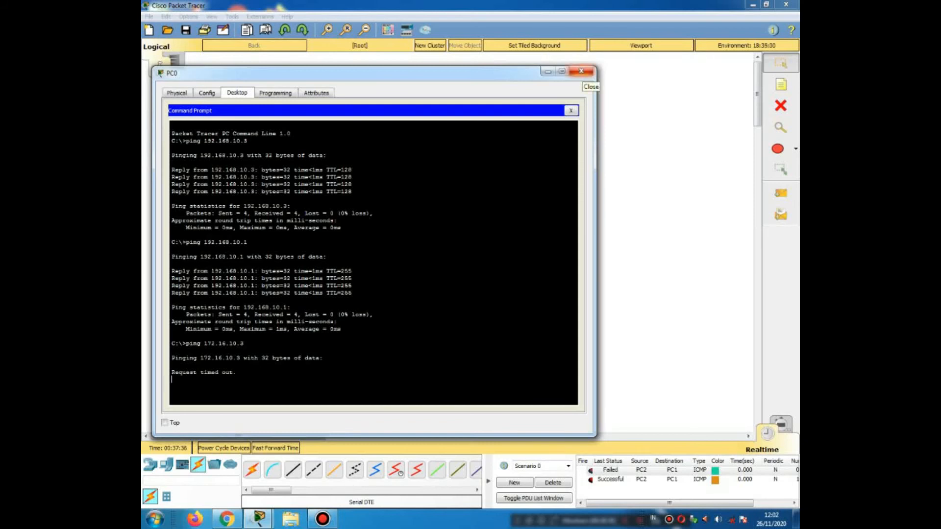
pyautogui.click(581, 71)
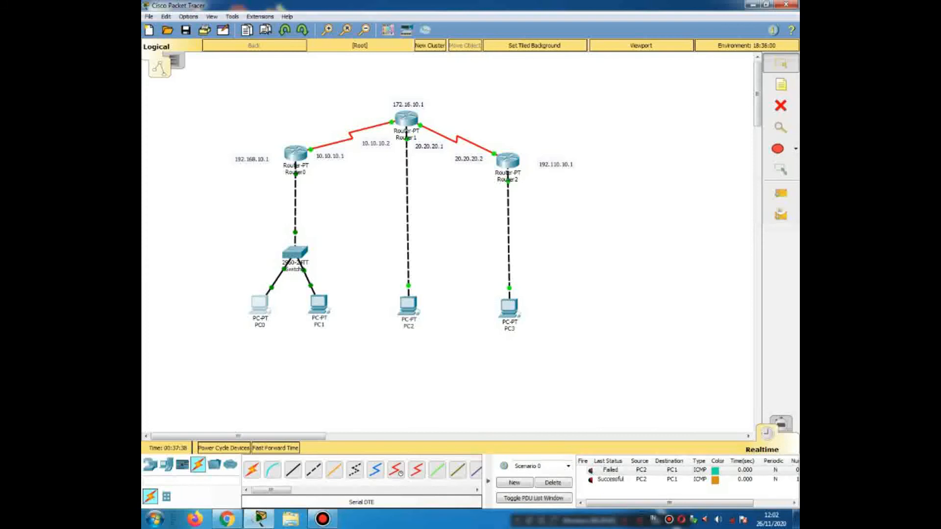
# - Check PC2's IP address, ping 172.16.10.5 from PC0's command prompt, and close the PC0 window
pyautogui.moveTo(410, 308)
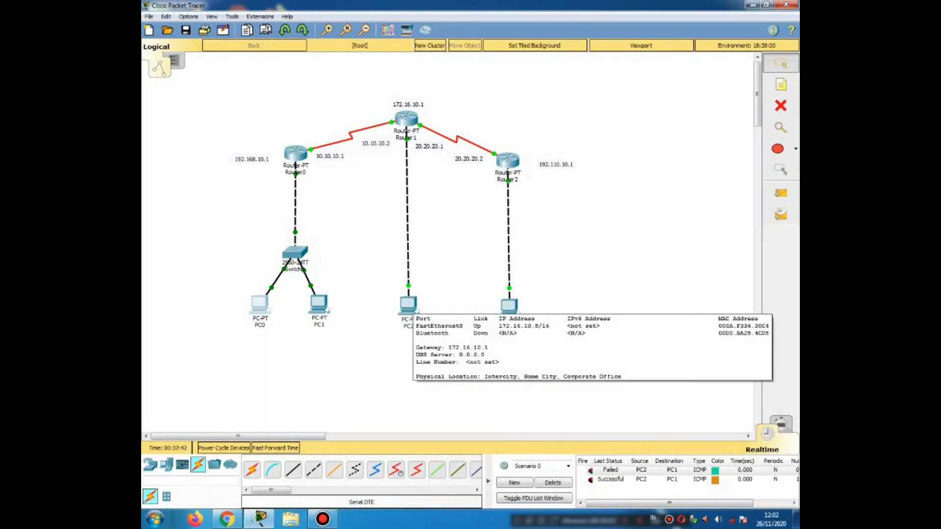
pyautogui.click(260, 304)
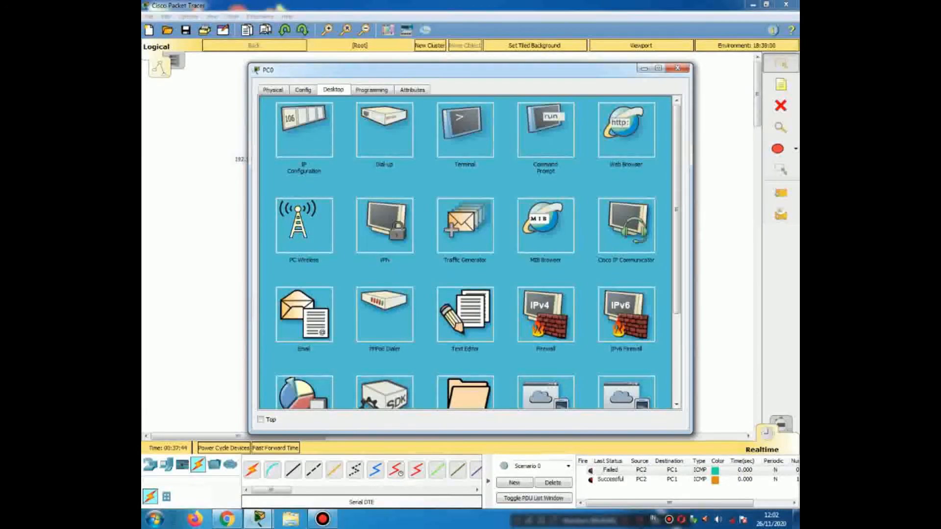
pyautogui.click(545, 130)
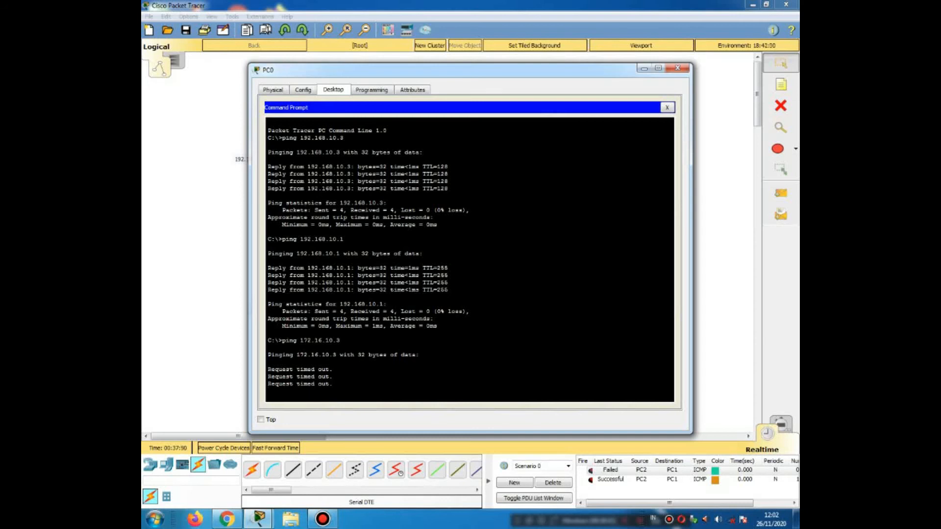
pyautogui.write('ing 172.16.10.')
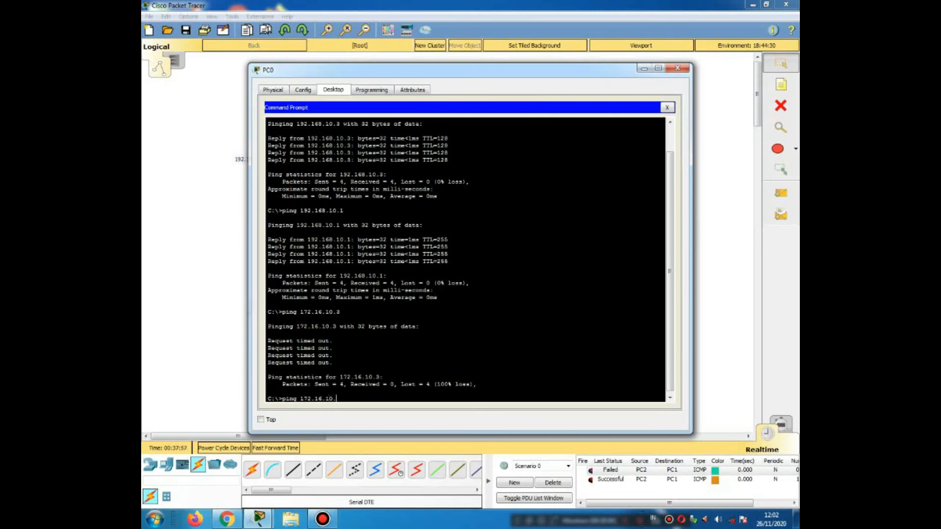
pyautogui.write('5')
pyautogui.press('Return')
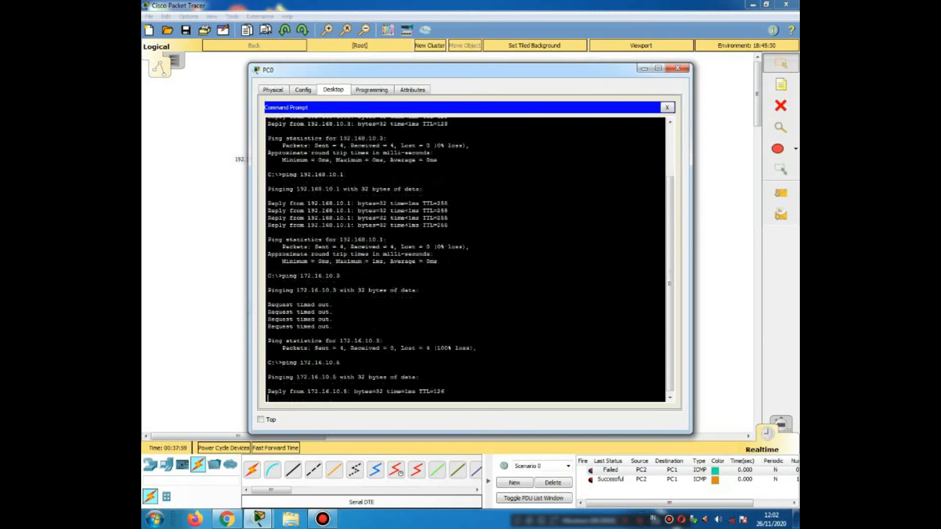
pyautogui.moveTo(421, 70); pyautogui.dragTo(568, 50)
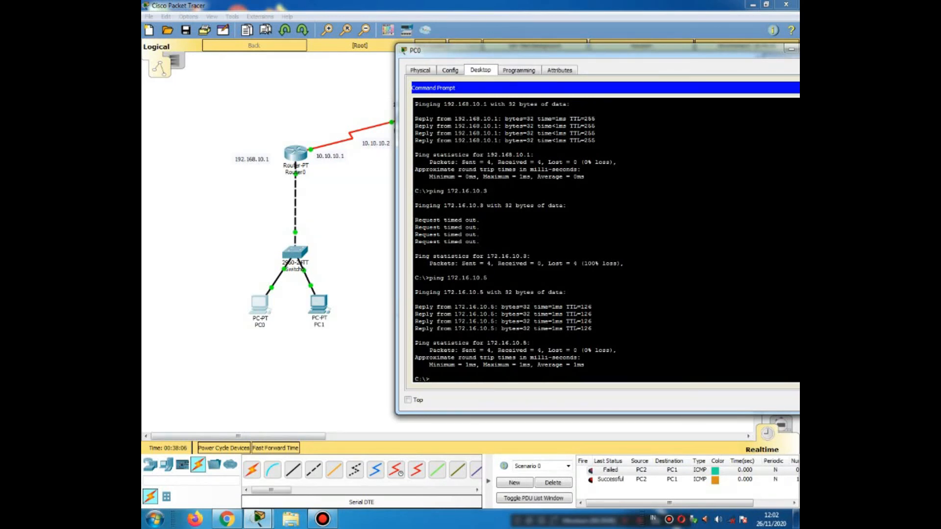
pyautogui.moveTo(569, 50); pyautogui.dragTo(632, 72)
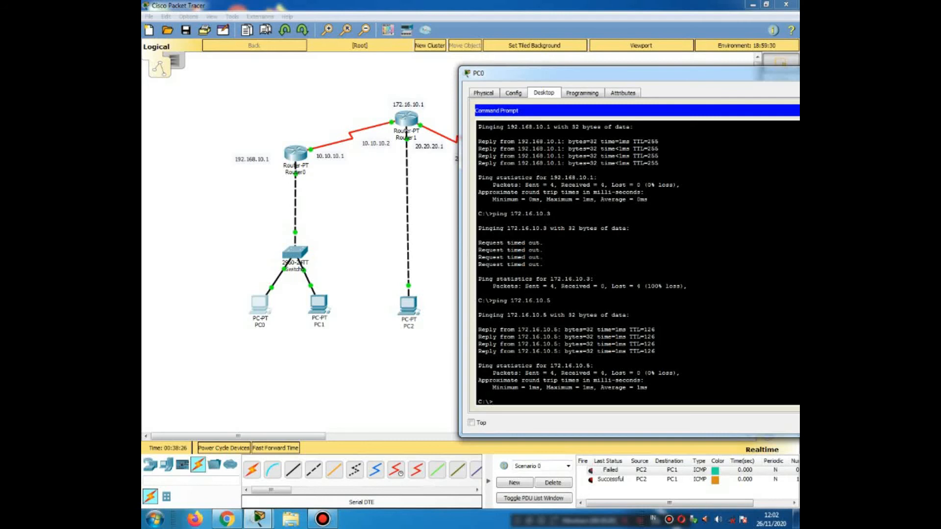
pyautogui.moveTo(676, 73); pyautogui.dragTo(524, 68)
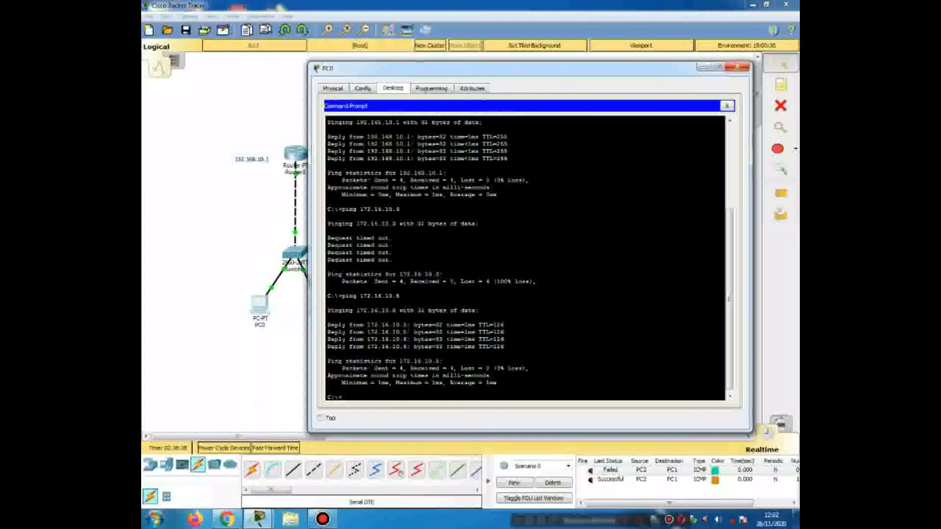
pyautogui.click(737, 67)
# - Ping 172.16.10.5 from PC1's command prompt and close the PC1 window
pyautogui.click(318, 304)
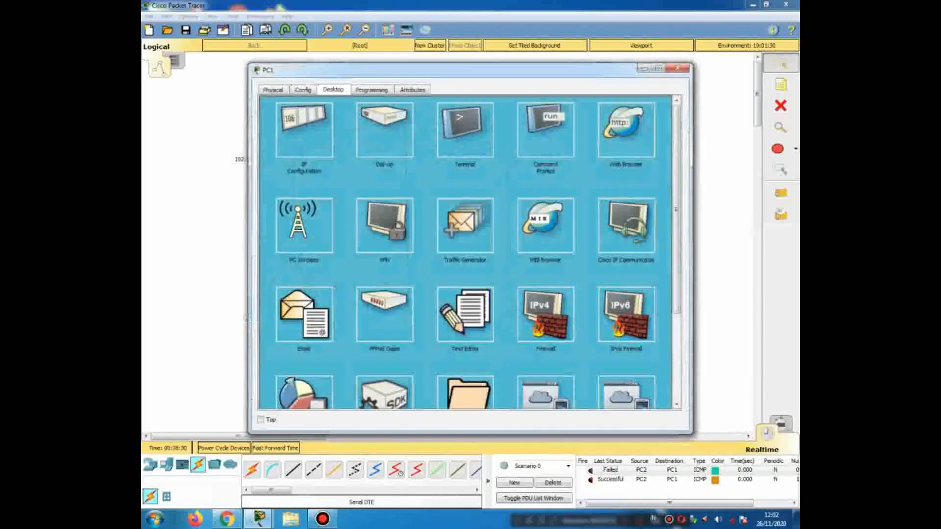
pyautogui.click(544, 123)
pyautogui.write('p')
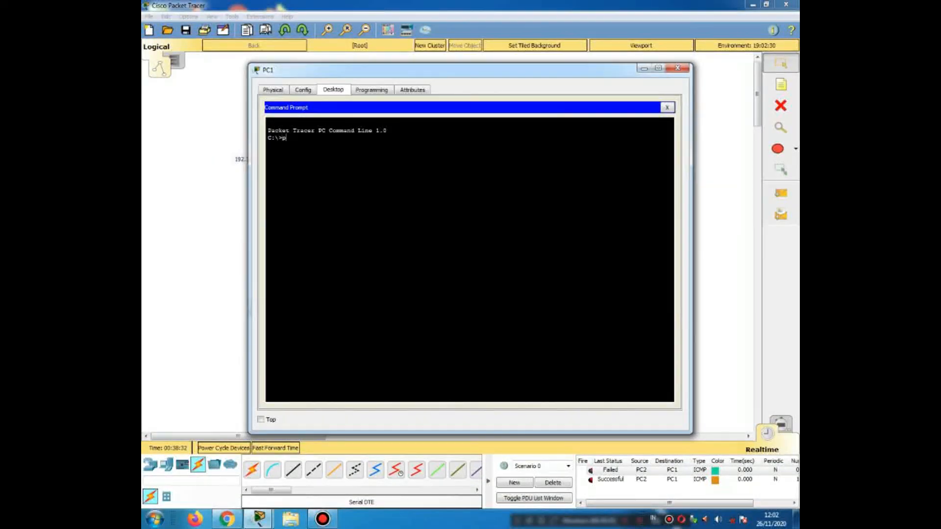
pyautogui.write('ing 172.16.10.5')
pyautogui.press('Return')
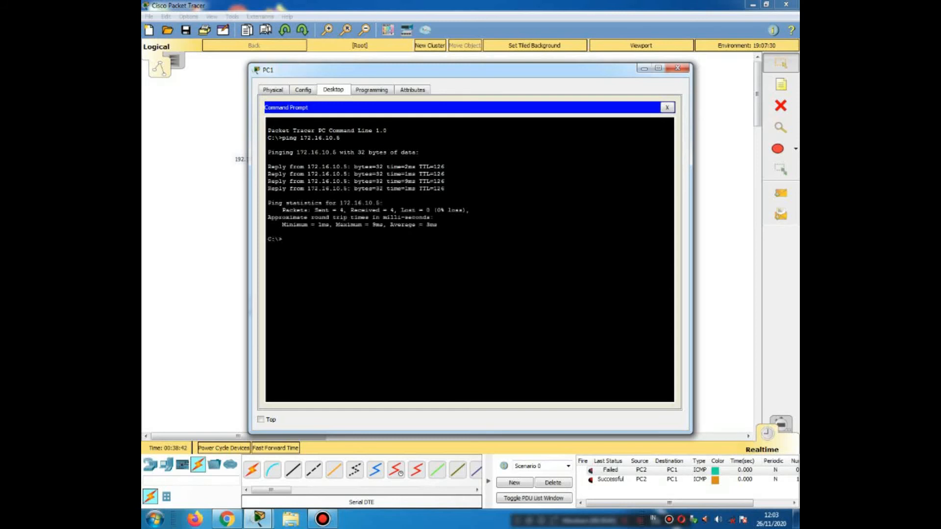
pyautogui.click(678, 68)
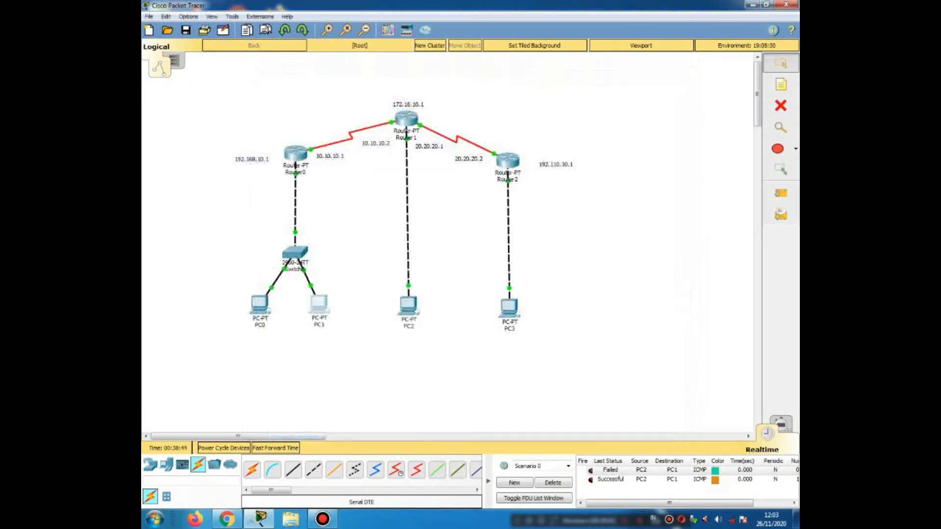
# - Check the IP addresses of PC1 and PC0, and ping 192.168.10.3 from PC2's command prompt
pyautogui.click(408, 305)
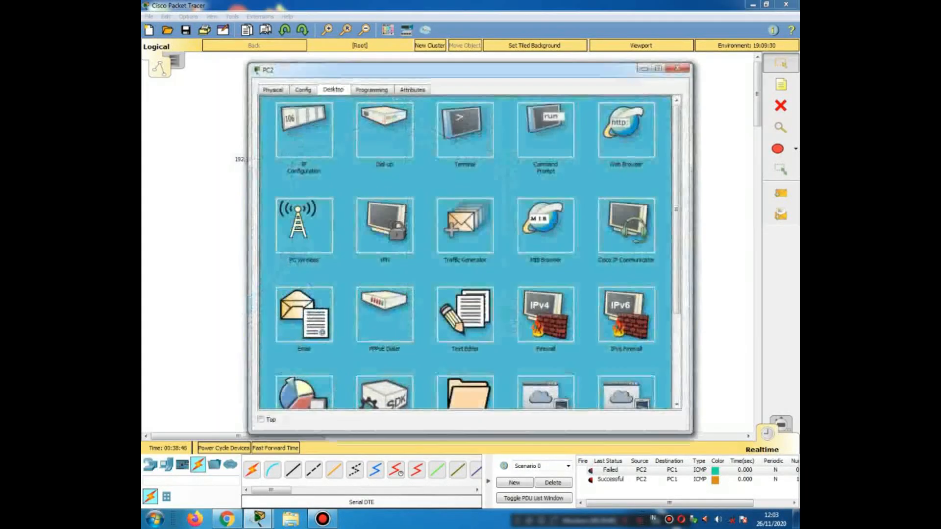
pyautogui.click(546, 126)
pyautogui.moveTo(670, 325); pyautogui.dragTo(670, 357)
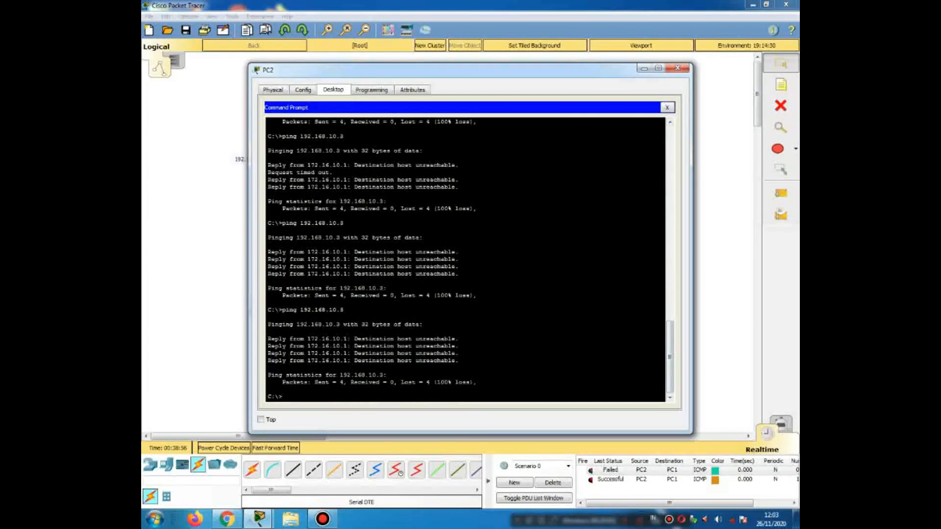
pyautogui.write('ing 192.168.10.')
pyautogui.moveTo(421, 70); pyautogui.dragTo(558, 49)
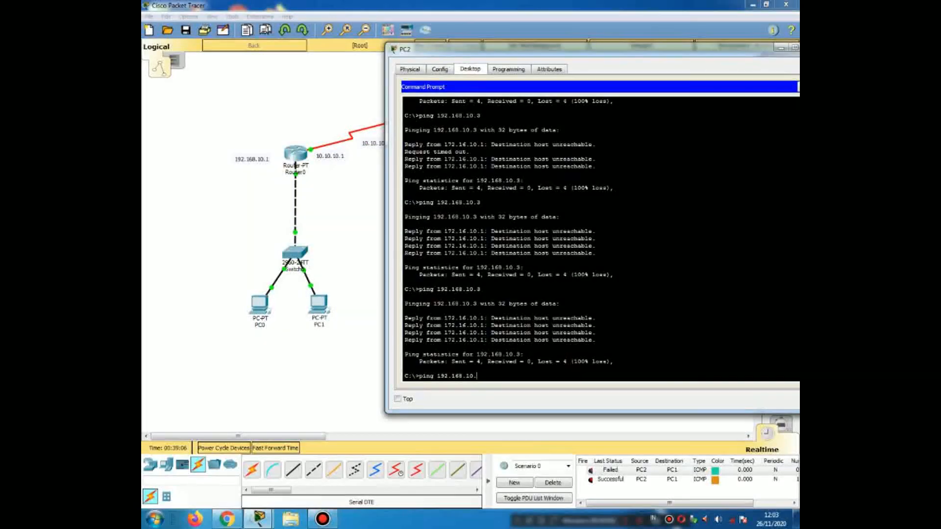
pyautogui.click(343, 235)
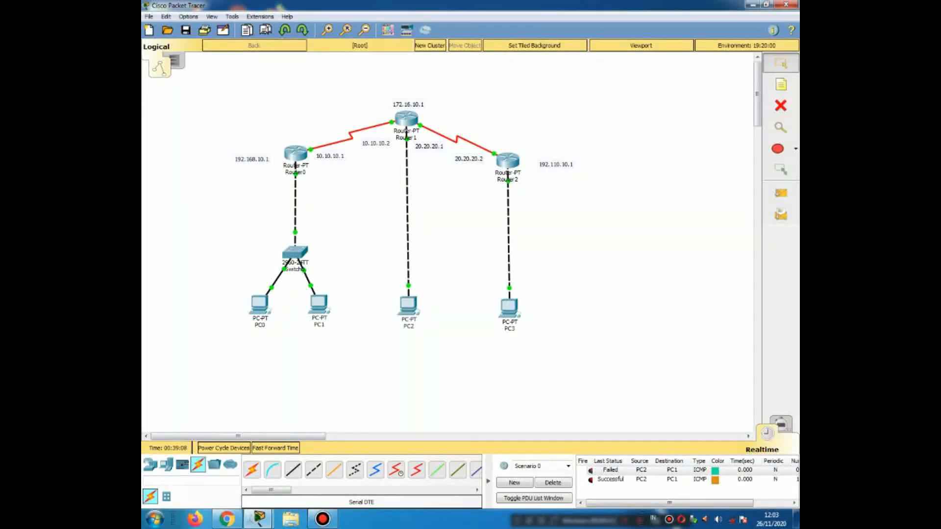
pyautogui.moveTo(320, 304)
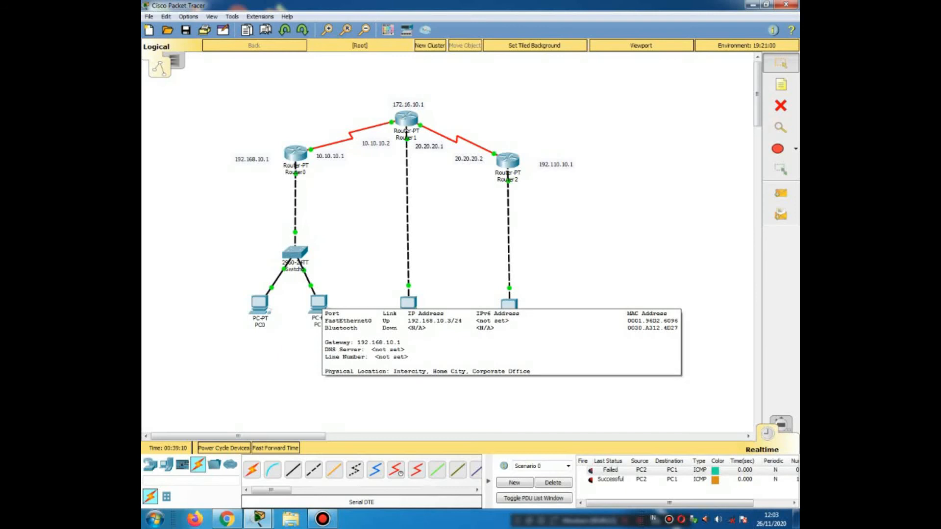
pyautogui.moveTo(260, 305)
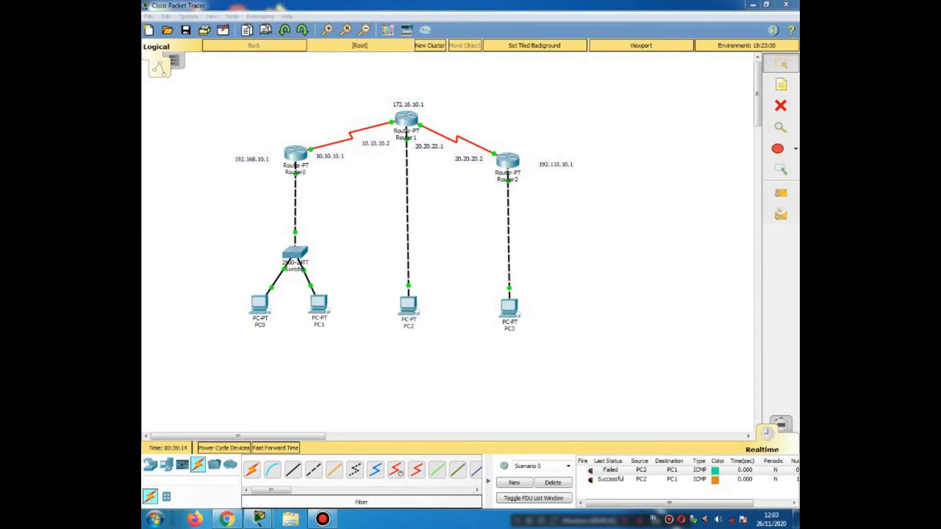
pyautogui.click(258, 519)
pyautogui.click(328, 455)
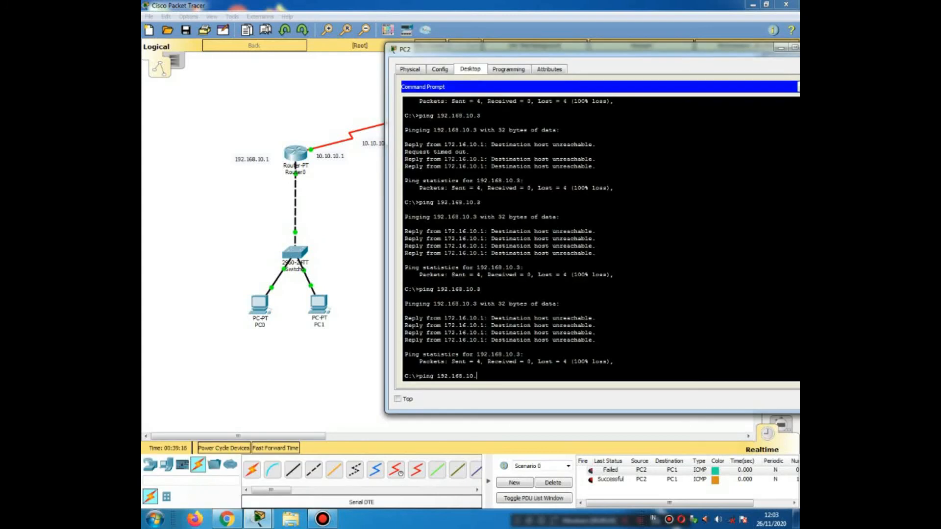
pyautogui.write('3')
pyautogui.press('Return')
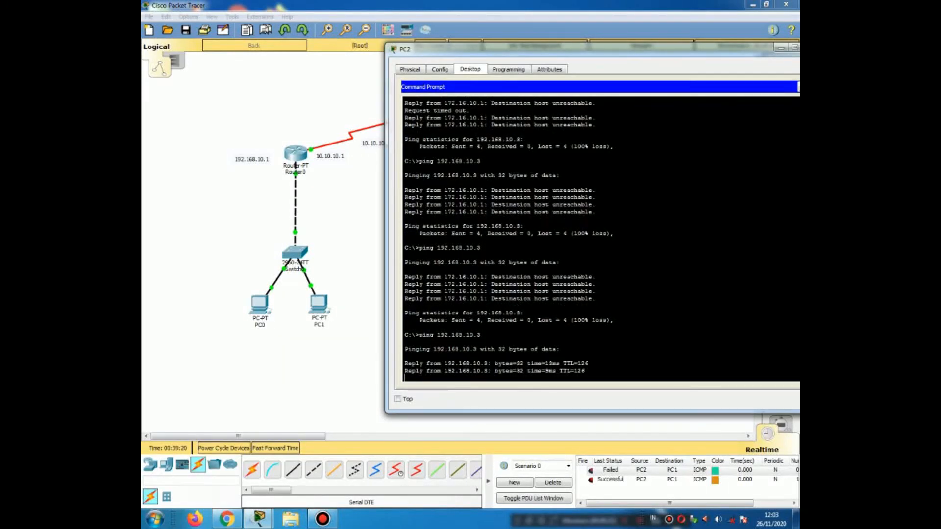
# - Ping 192.168.10.5 from PC2's command prompt and close the PC2 window
pyautogui.write('ping 192.168.10.5')
pyautogui.press('Return')
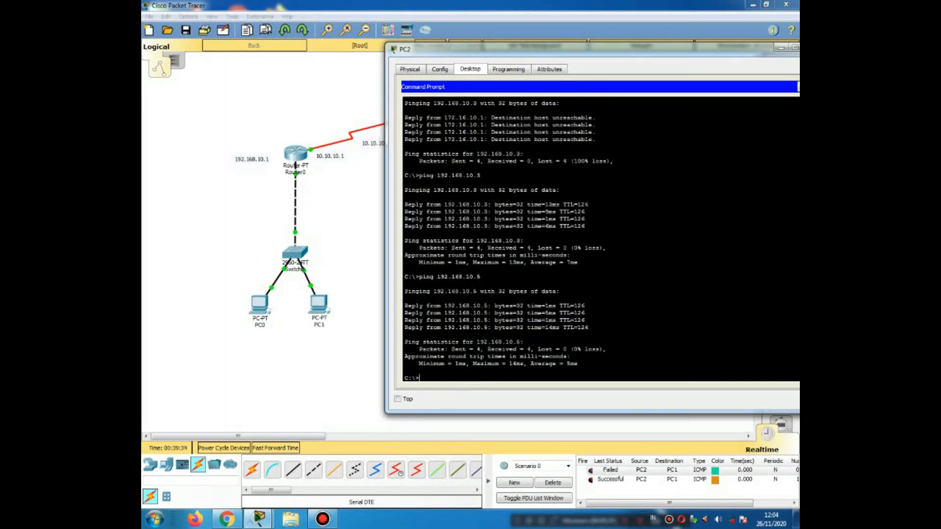
pyautogui.moveTo(578, 49); pyautogui.dragTo(413, 59)
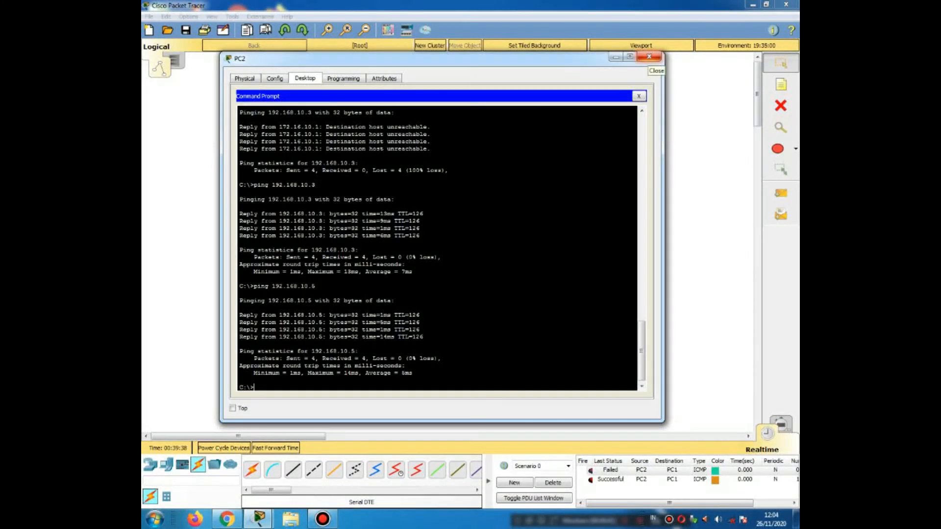
pyautogui.click(649, 56)
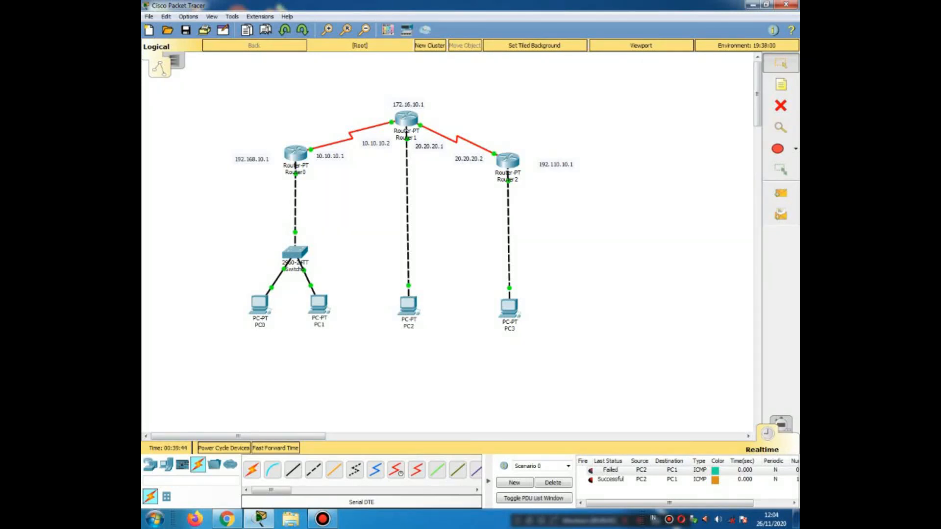
# - Open Router2's configuration and move its window clear of the topology
pyautogui.moveTo(517, 175)
pyautogui.click(509, 161)
pyautogui.moveTo(368, 103); pyautogui.dragTo(557, 84)
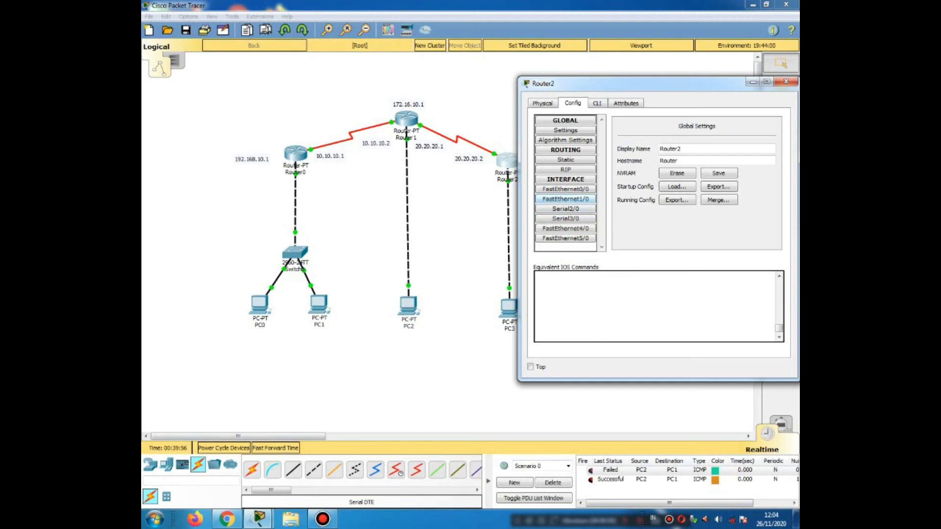
pyautogui.moveTo(574, 83); pyautogui.dragTo(607, 76)
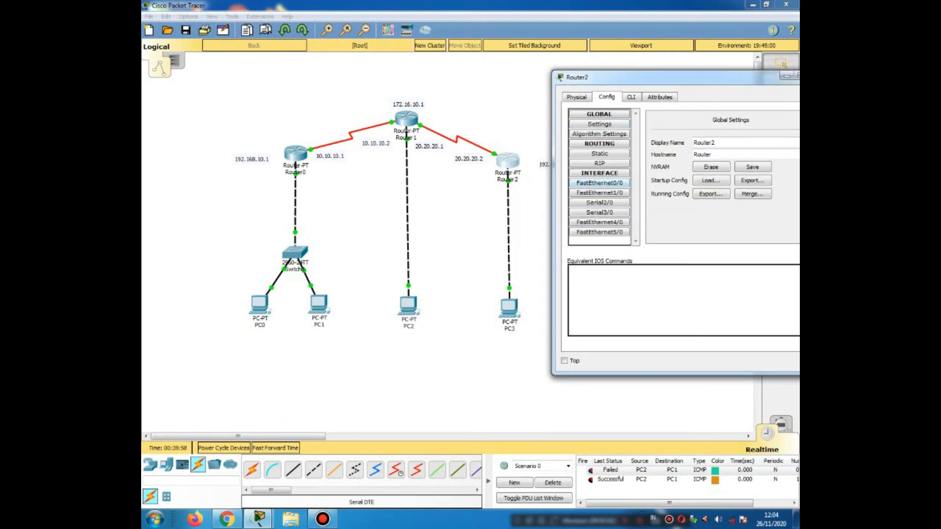
pyautogui.click(599, 202)
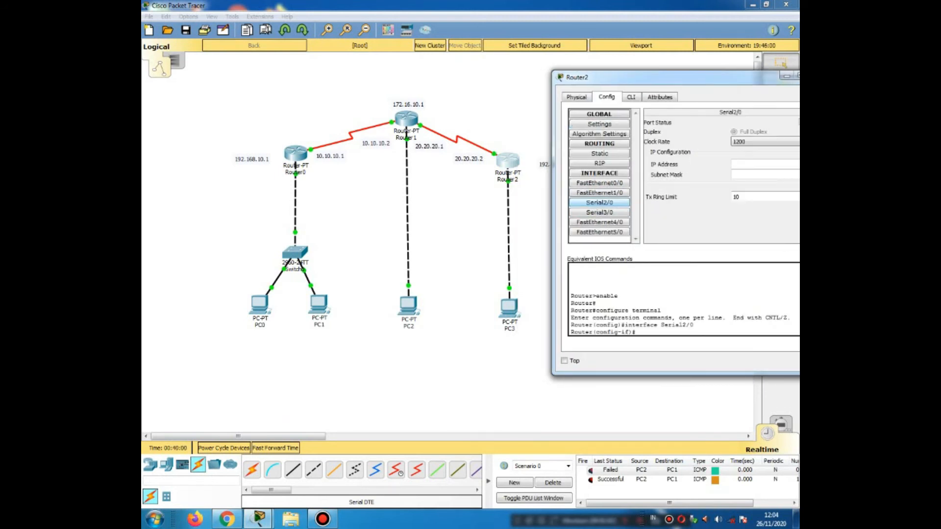
pyautogui.moveTo(608, 77); pyautogui.dragTo(478, 72)
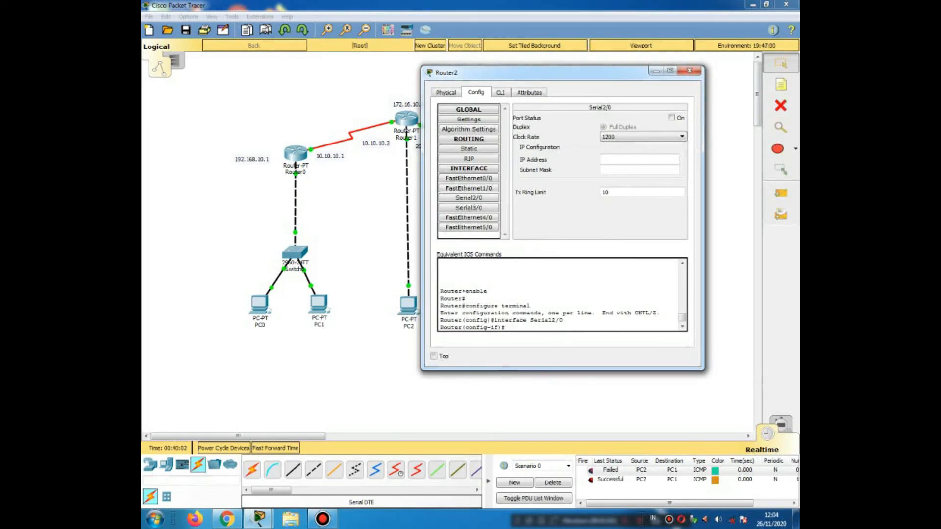
pyautogui.click(671, 117)
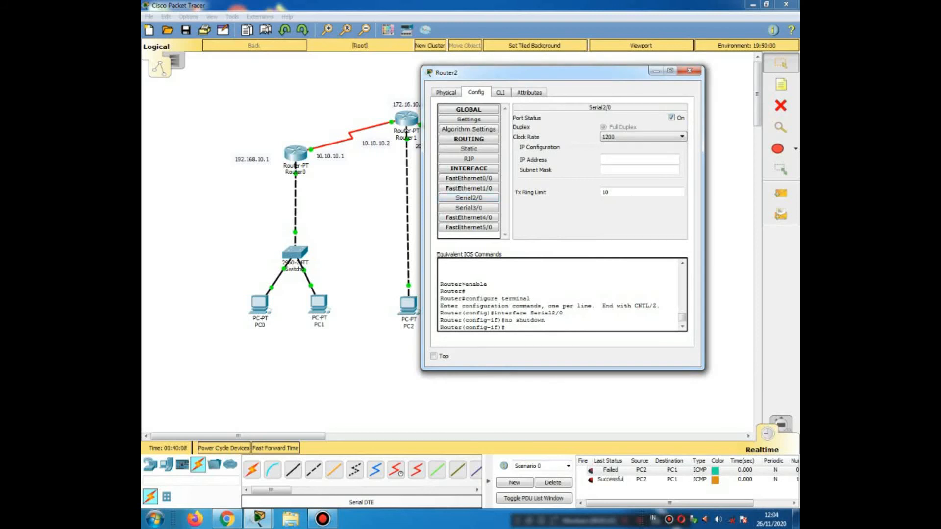
pyautogui.click(671, 118)
# - Set Router2's FastEthernet0/0 interface to IP address 192.110.10.1 with subnet mask 255.255.255.0
pyautogui.click(468, 178)
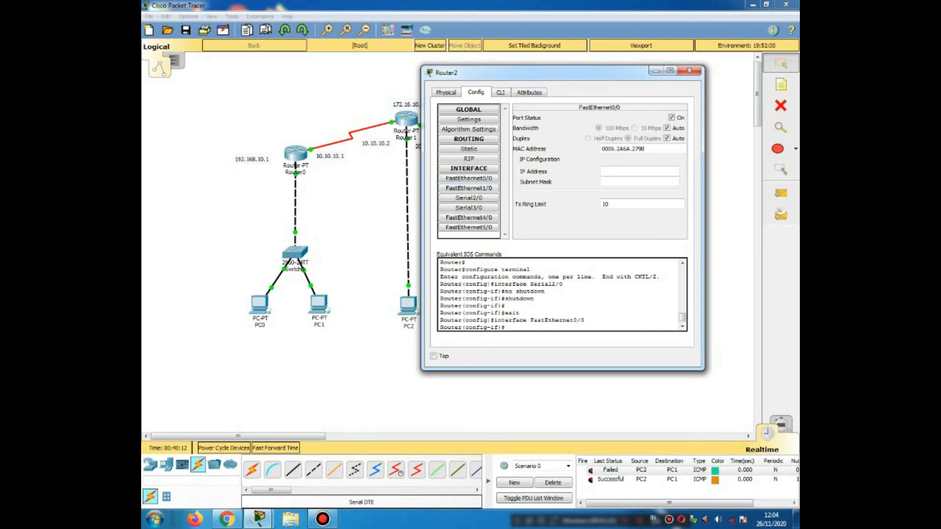
pyautogui.click(637, 172)
pyautogui.moveTo(539, 72); pyautogui.dragTo(370, 84)
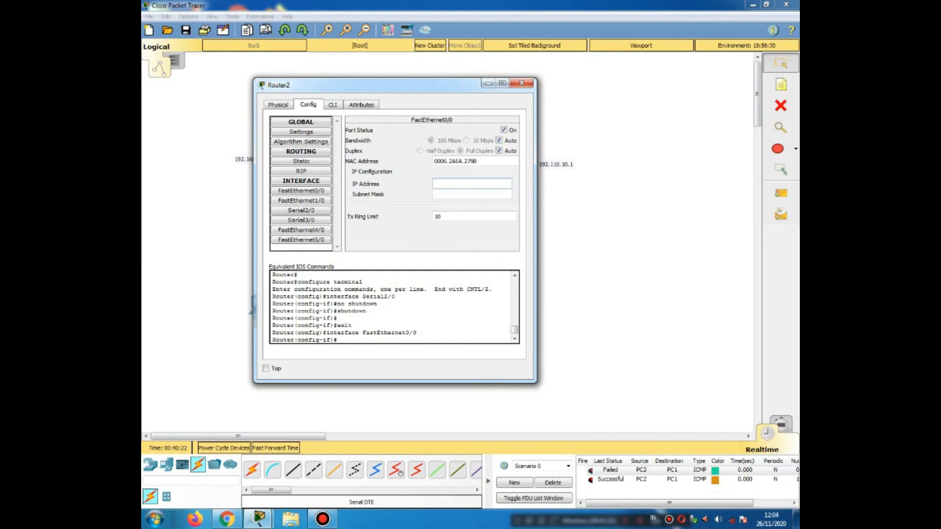
pyautogui.write('192.110.10.1')
pyautogui.click(457, 194)
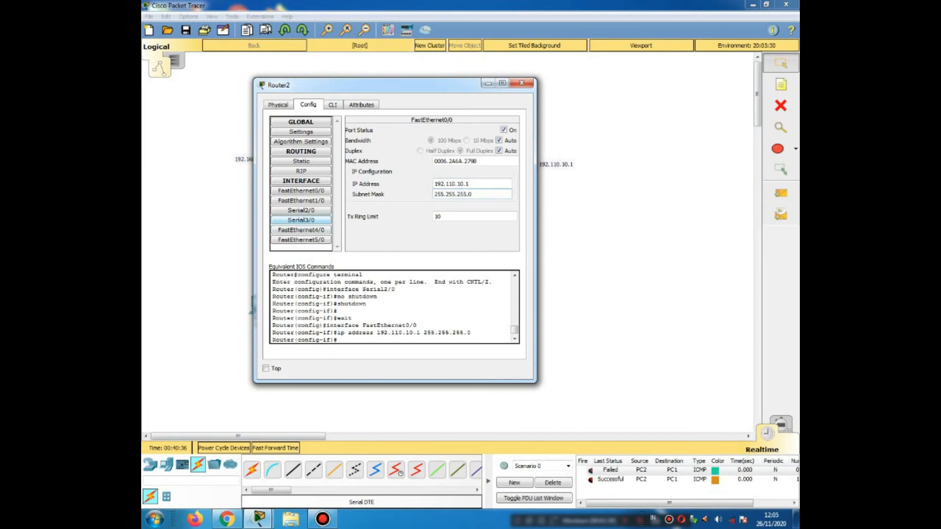
# - Set Router2's Serial3/0 interface to IP address 20.20.20.2 with subnet mask 255.0.0.0
pyautogui.moveTo(382, 85); pyautogui.dragTo(651, 70)
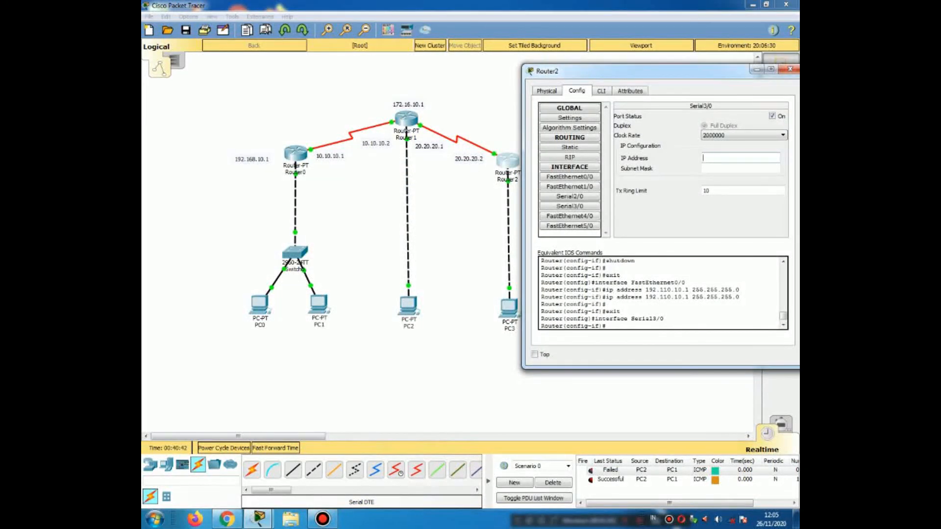
pyautogui.write('20.20.20.2')
pyautogui.click(740, 168)
# - Review the settings of Router2's Serial2/0 and Serial3/0 interfaces, and close the Router2 window
pyautogui.click(569, 196)
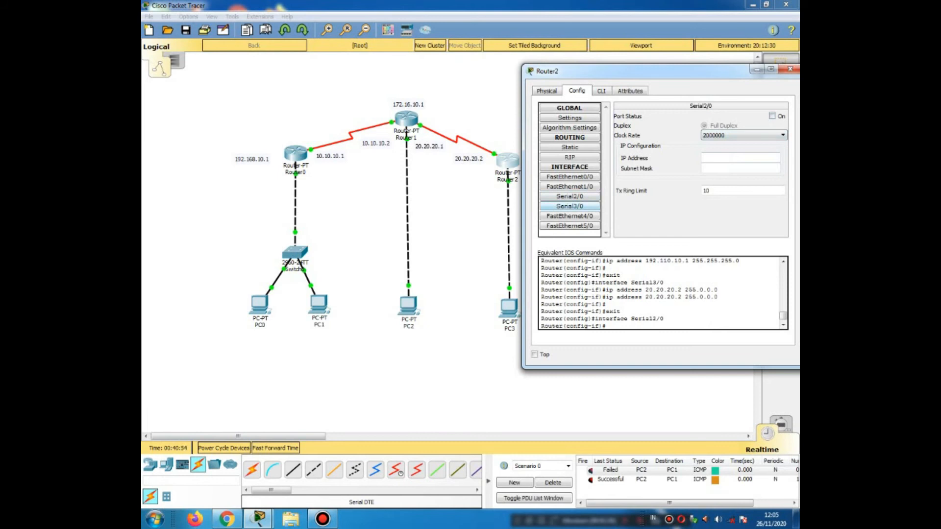
pyautogui.click(569, 206)
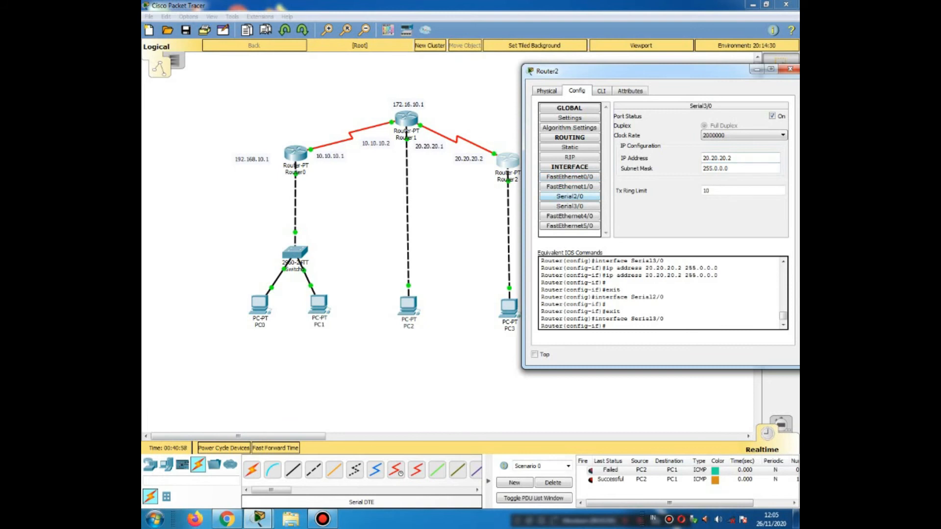
pyautogui.click(570, 197)
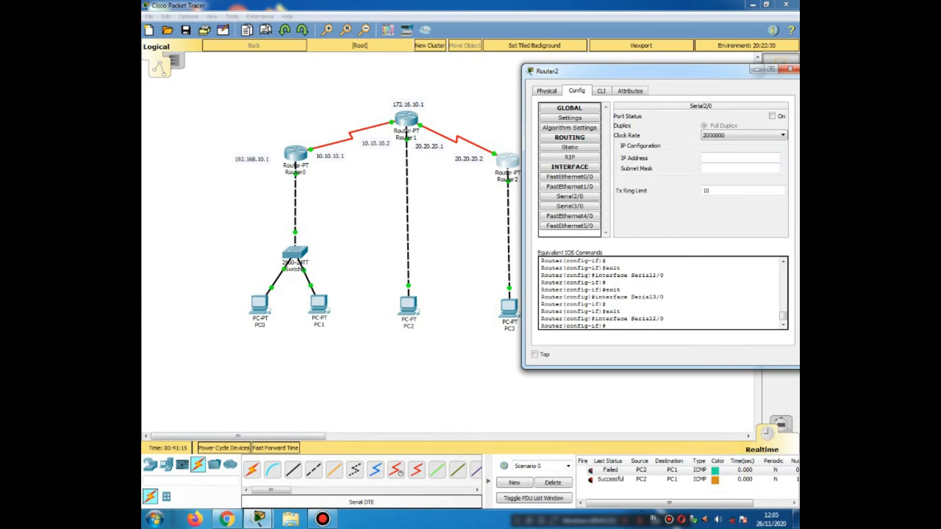
pyautogui.moveTo(647, 71); pyautogui.dragTo(511, 50)
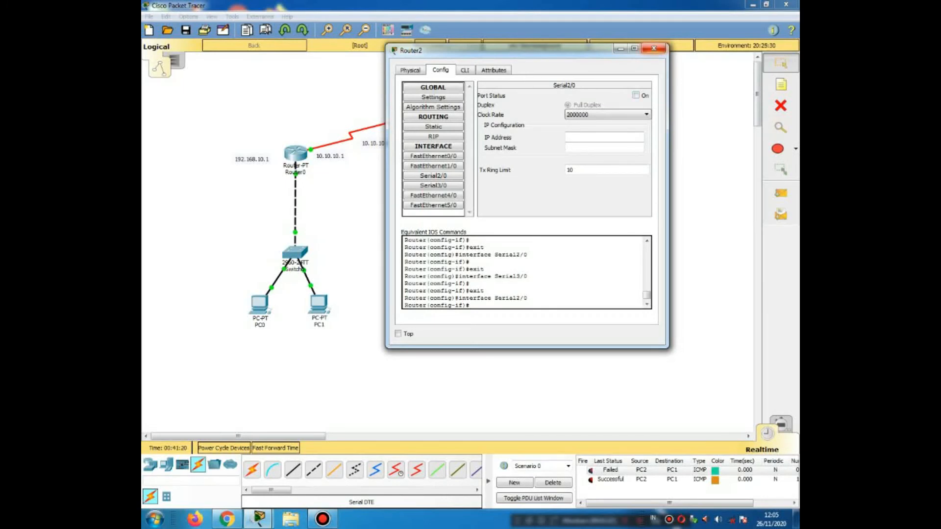
pyautogui.click(654, 48)
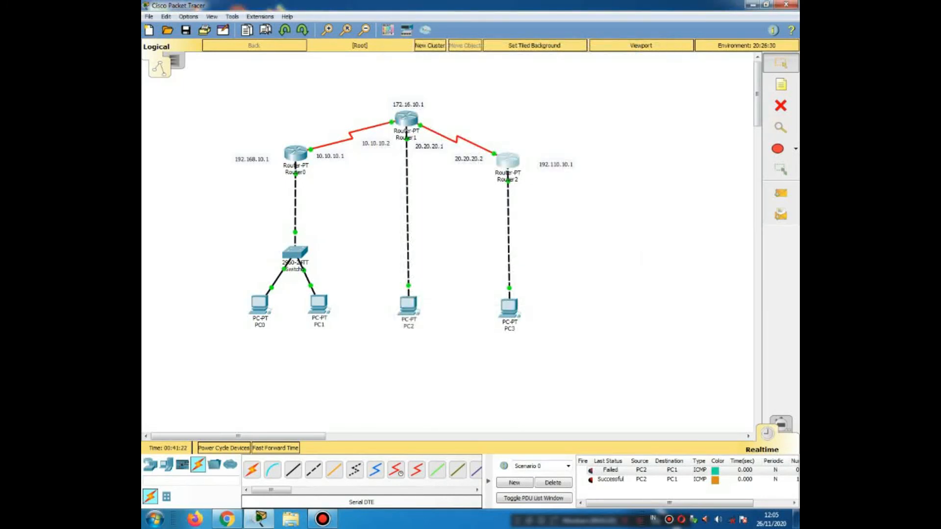
# - Set Router1's Serial3/0 interface to IP address 20.20.20.1 with subnet mask 255.0.0.0, and close the Router1 window
pyautogui.click(406, 119)
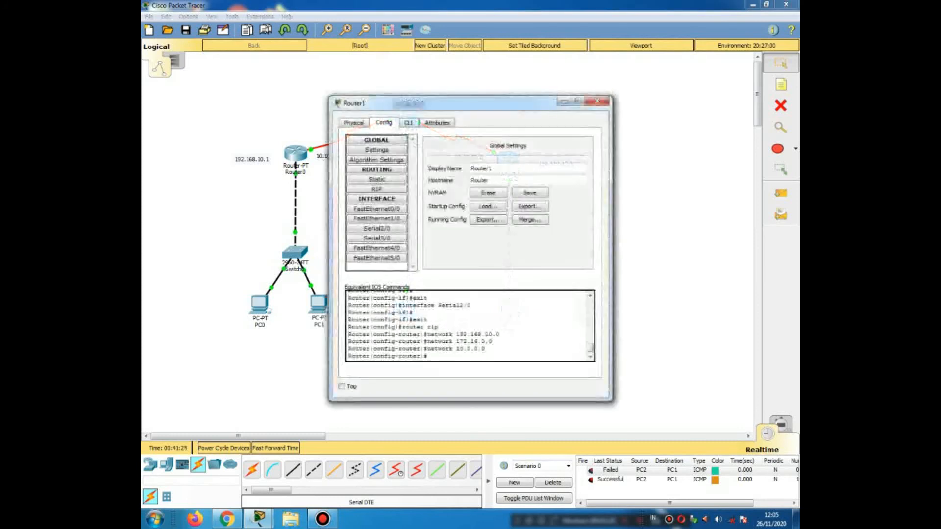
pyautogui.moveTo(416, 103); pyautogui.dragTo(492, 85)
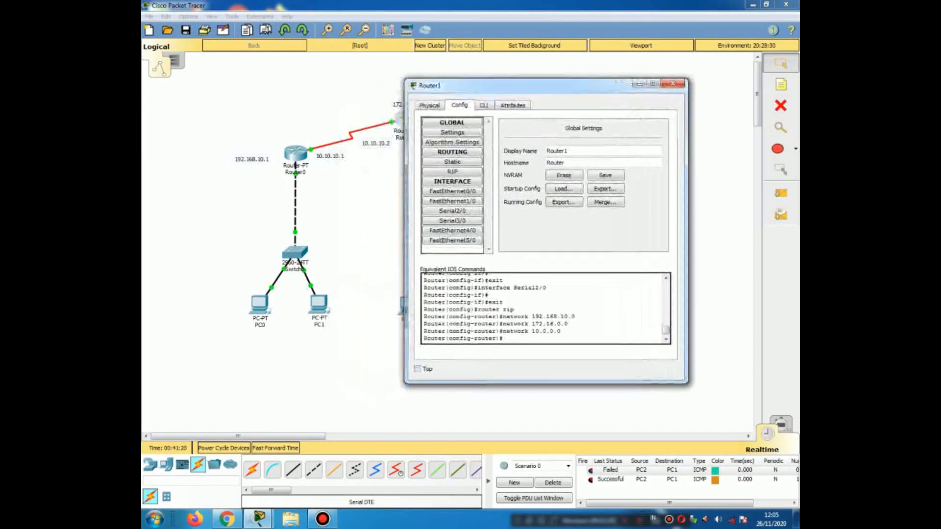
pyautogui.click(452, 220)
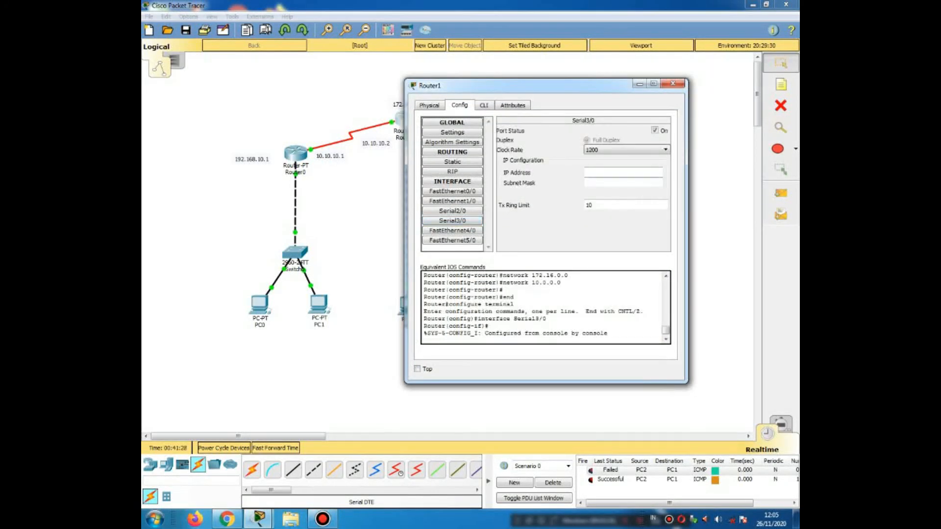
pyautogui.write('20.20.20.1')
pyautogui.press('Tab')
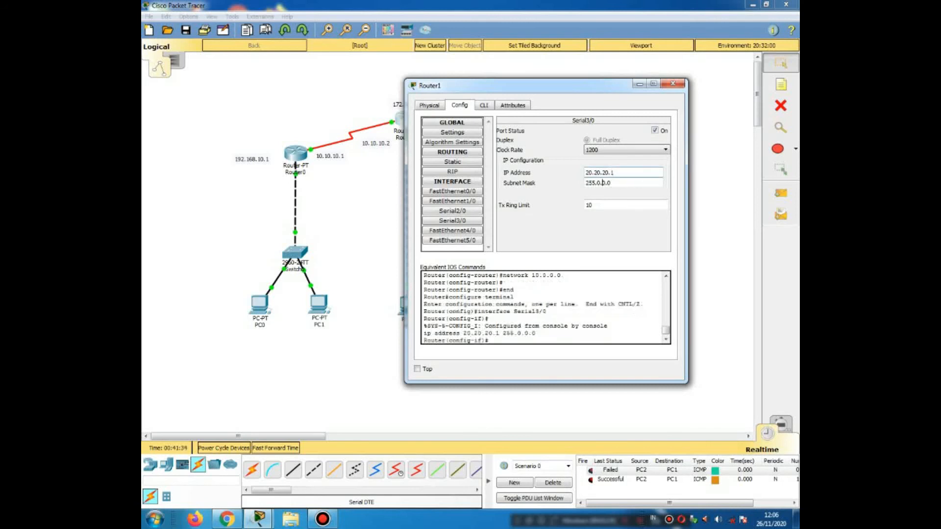
pyautogui.moveTo(529, 85); pyautogui.dragTo(569, 76)
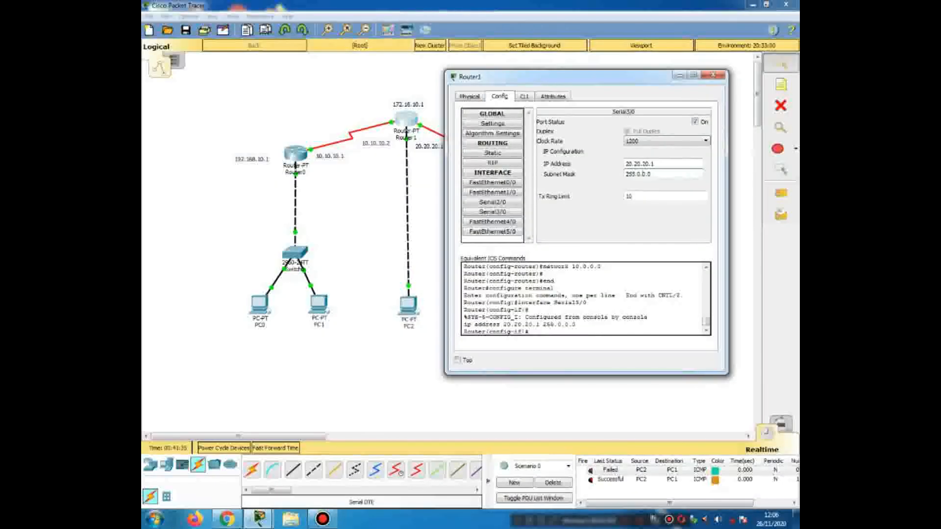
pyautogui.click(712, 75)
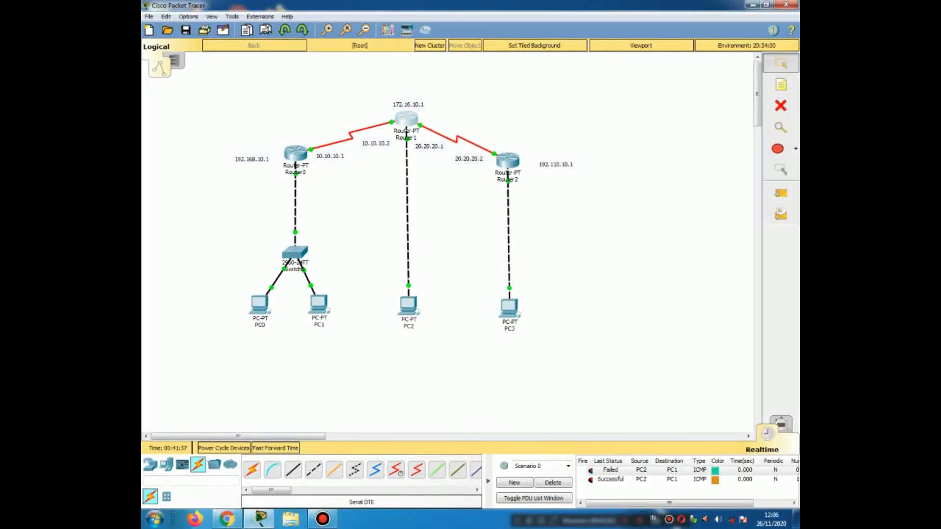
# - Configure PC3 with static IP address 192.110.10.5, subnet mask 255.255.255.0 and default gateway 192.110.10.1, and close its window
pyautogui.click(509, 307)
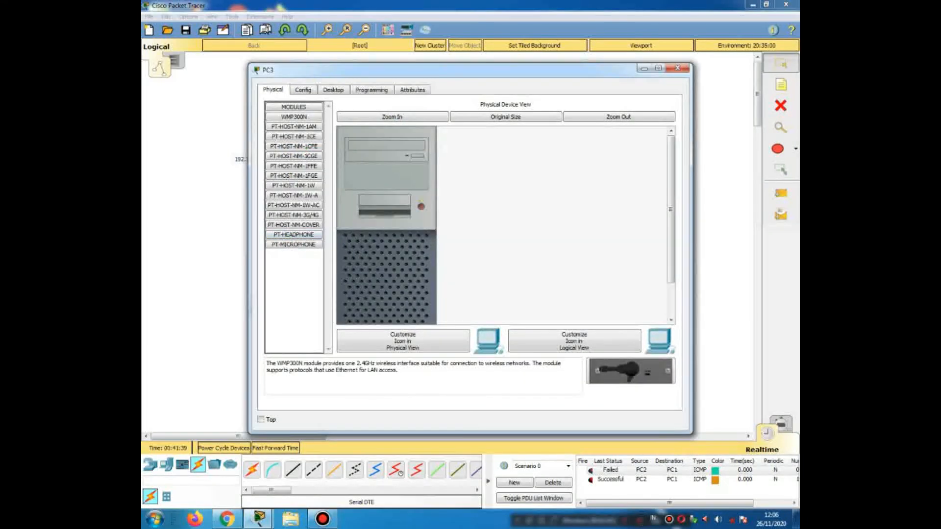
pyautogui.click(333, 89)
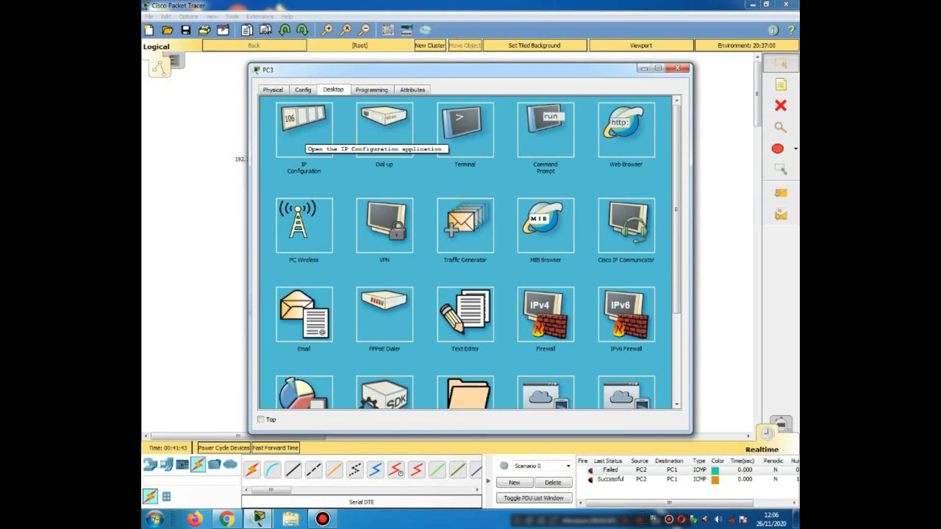
pyautogui.click(304, 133)
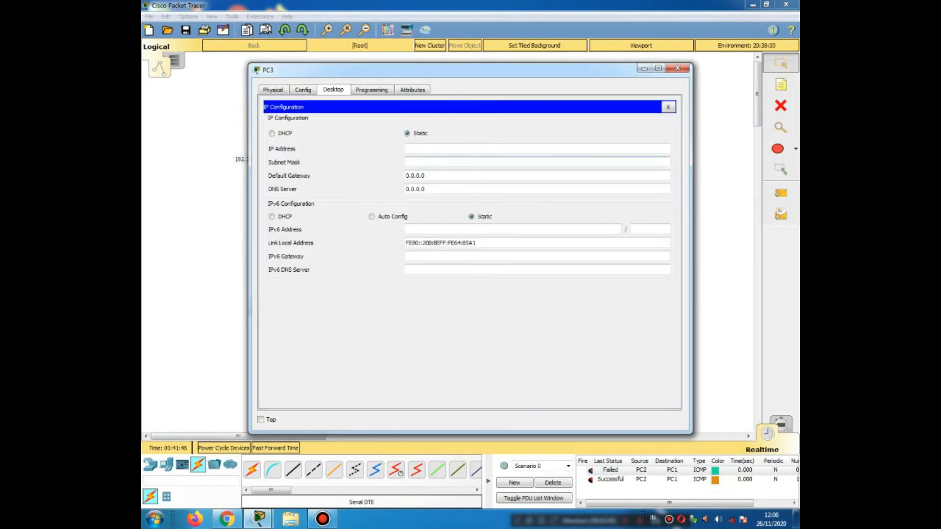
pyautogui.moveTo(392, 69); pyautogui.dragTo(419, 182)
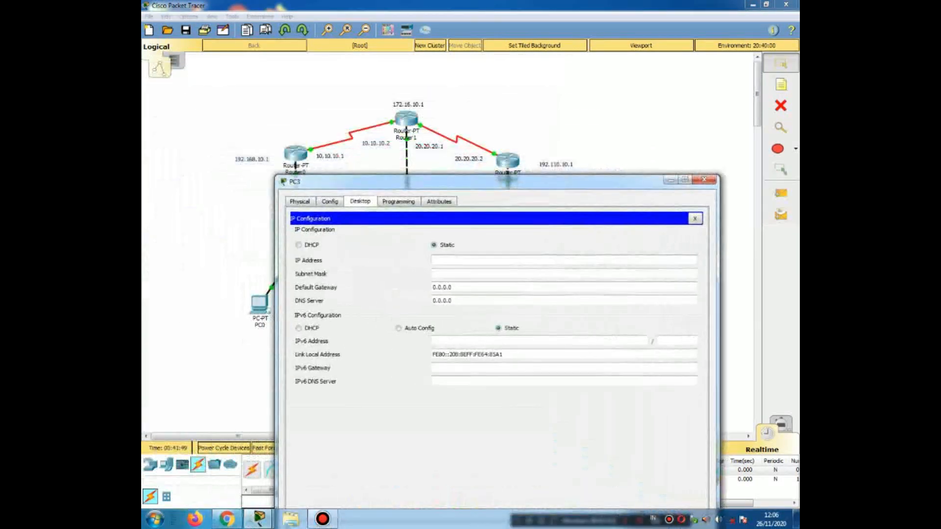
pyautogui.write('192.110.10.')
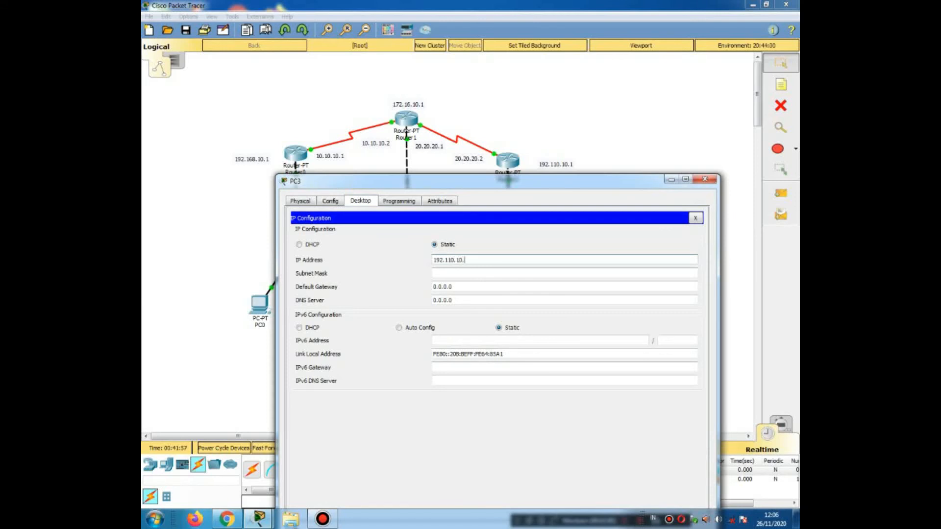
pyautogui.write('5')
pyautogui.press('Tab')
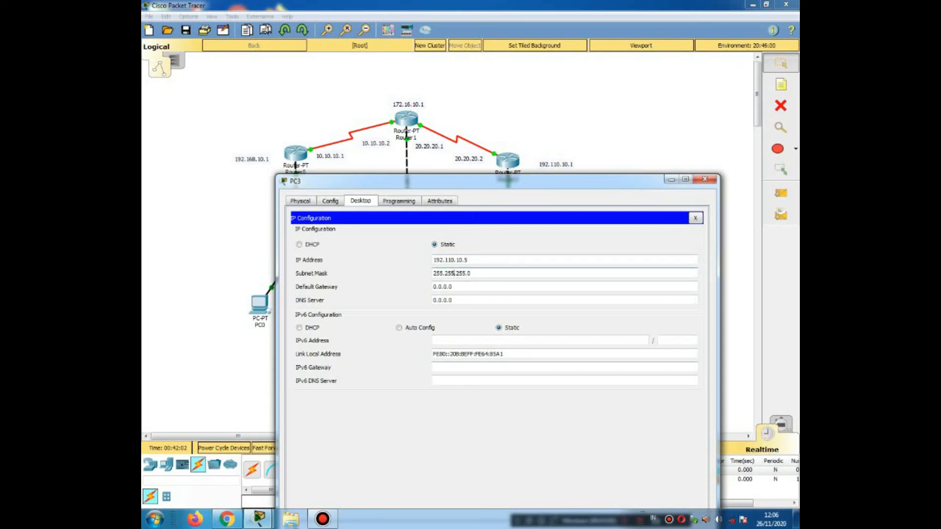
pyautogui.press('Tab')
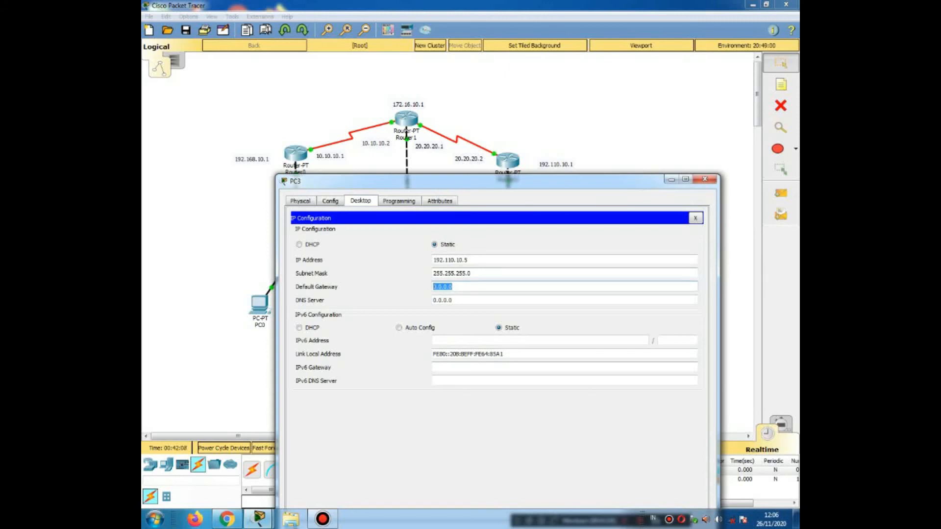
pyautogui.write('192.110.10.1')
pyautogui.click(704, 178)
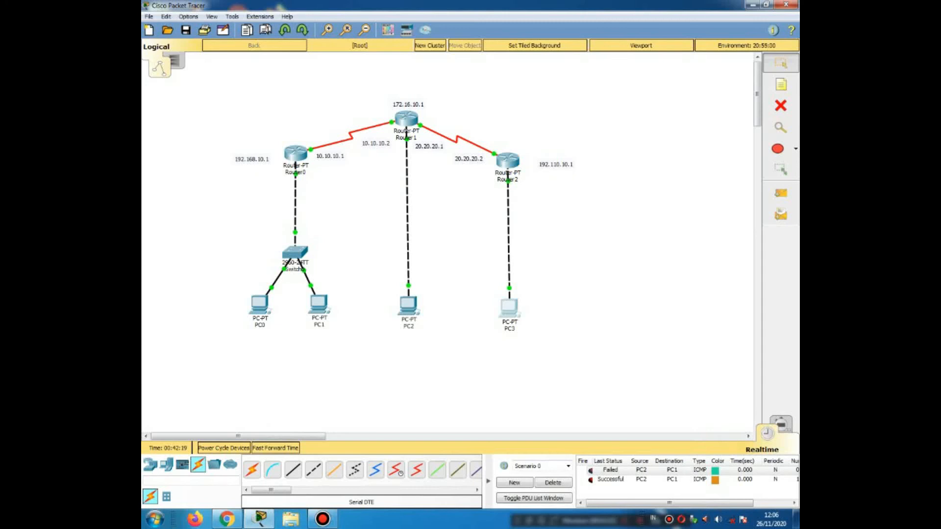
# - Ping 192.110.10.1 from PC3's command prompt, and close the PC3 window
pyautogui.click(509, 307)
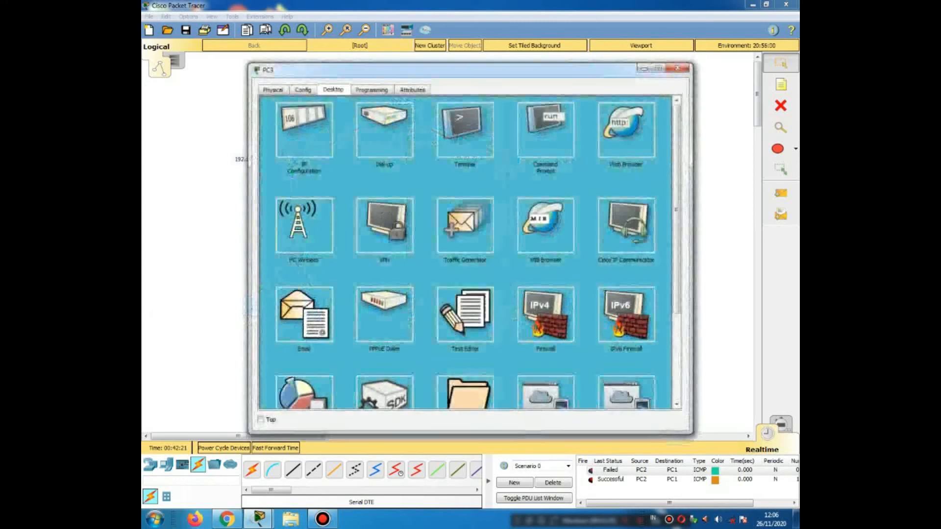
pyautogui.click(545, 130)
pyautogui.write('i')
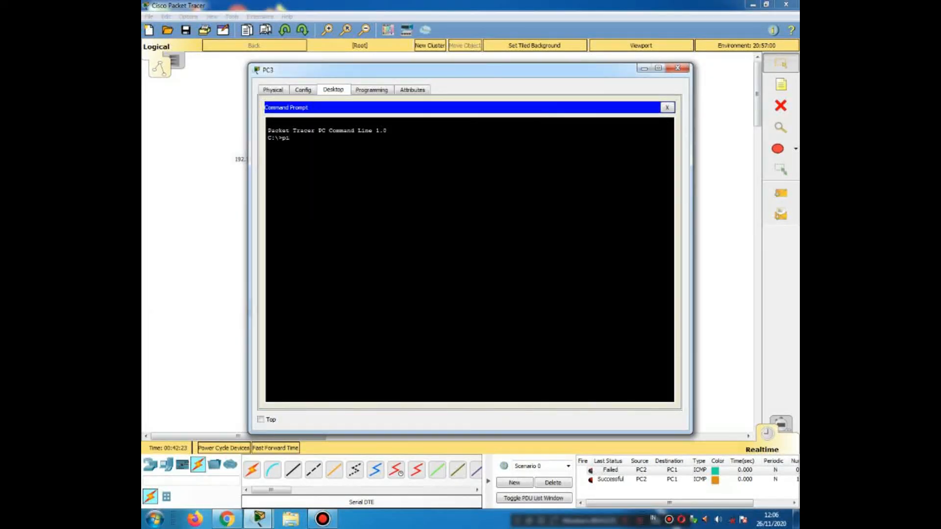
pyautogui.write('ng 192.10.')
pyautogui.press('BackSpace')
pyautogui.write('10.10.1')
pyautogui.press('Return')
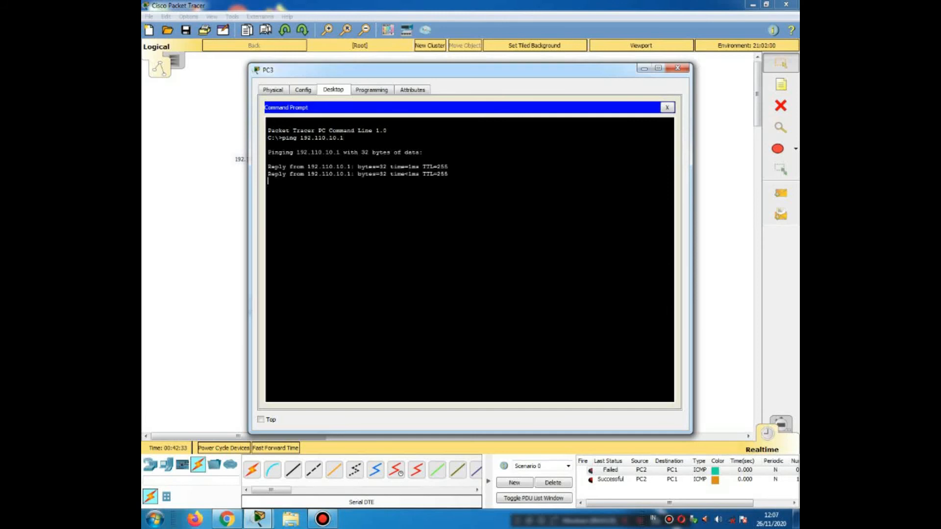
pyautogui.moveTo(441, 64); pyautogui.dragTo(528, 93)
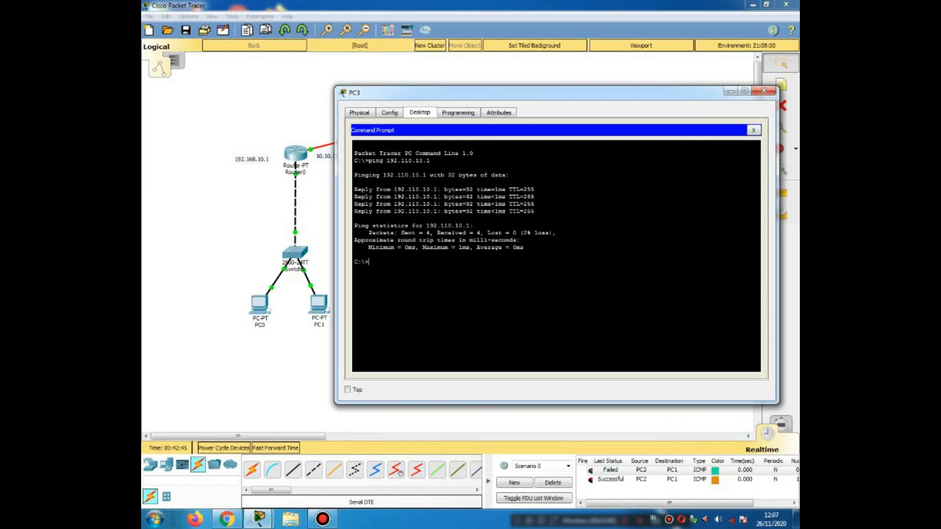
pyautogui.moveTo(539, 92); pyautogui.dragTo(507, 83)
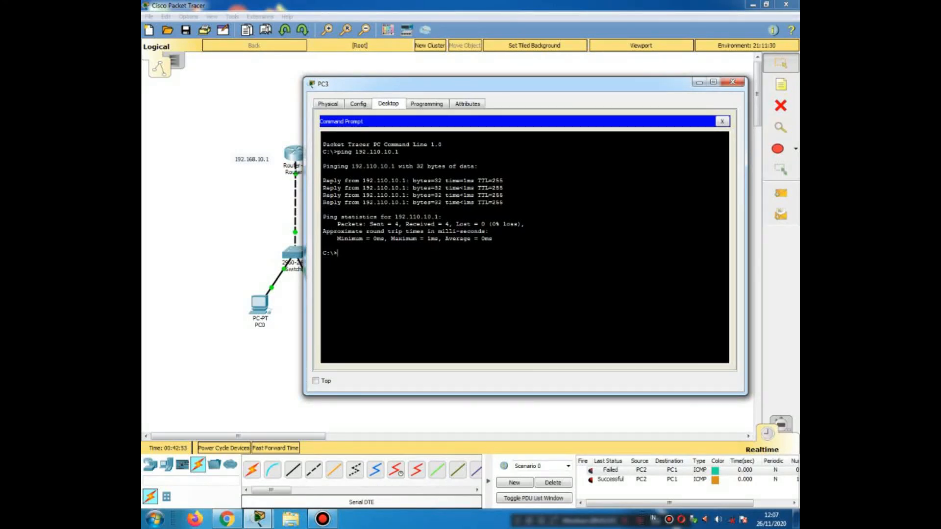
pyautogui.click(733, 82)
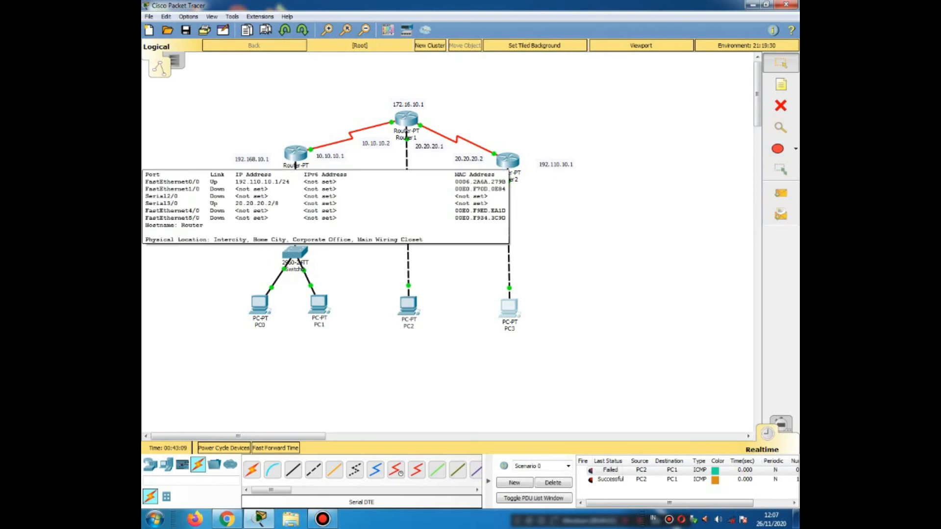
# - Add network 192.110.10.0 to Router2's RIP routing
pyautogui.click(509, 160)
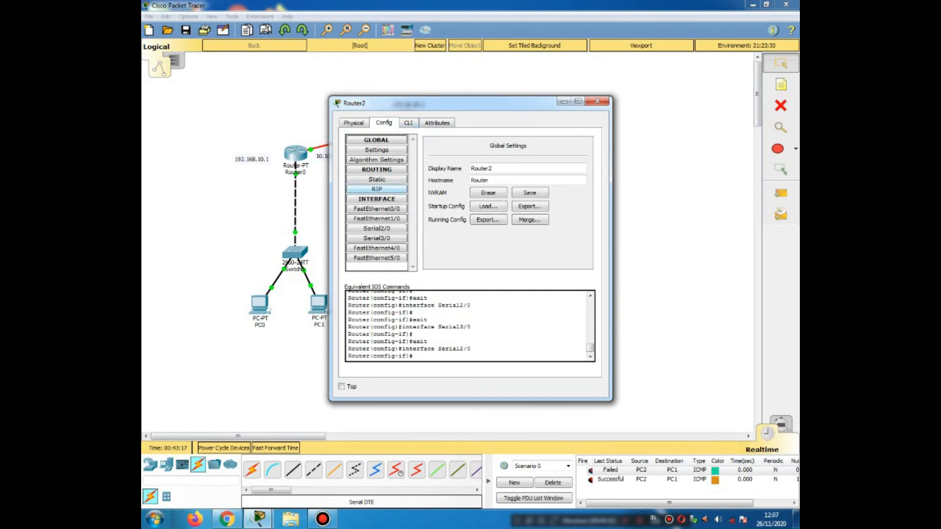
pyautogui.click(376, 189)
pyautogui.moveTo(441, 103); pyautogui.dragTo(471, 186)
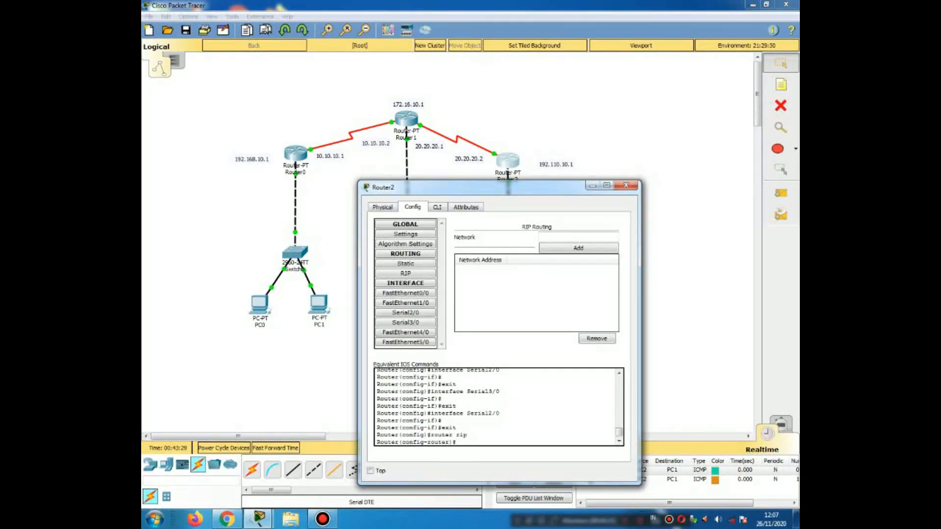
pyautogui.click(542, 236)
pyautogui.write('192.110.10.0')
pyautogui.click(578, 248)
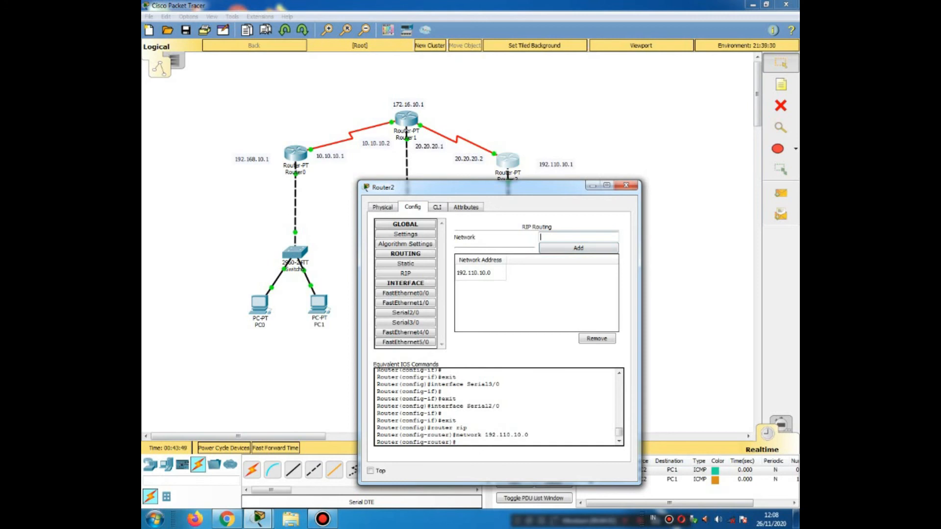
# - Add networks 172.16.0.0 and 20.0.0.0 to Router2's RIP routing, and close the Router2 window
pyautogui.write('172.16.10')
pyautogui.press('BackSpace')
pyautogui.press('BackSpace')
pyautogui.write('0.0')
pyautogui.click(579, 248)
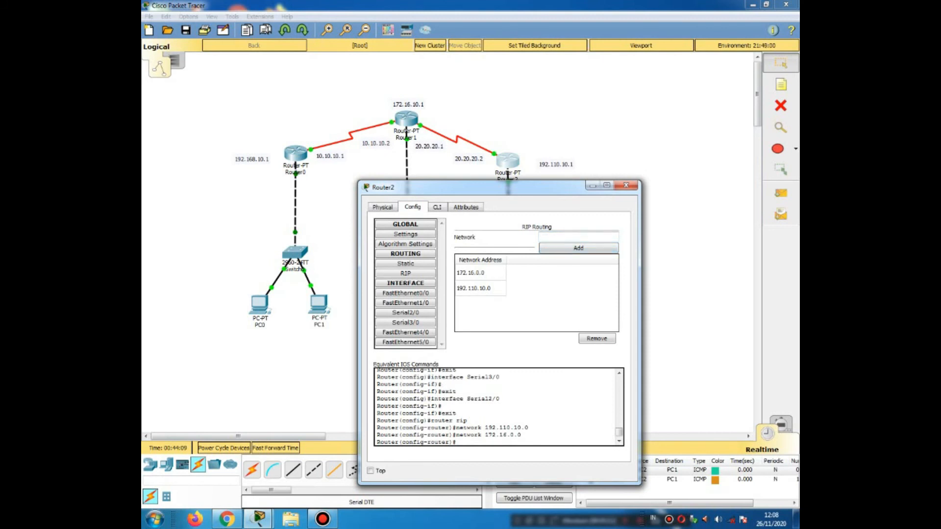
pyautogui.write('20.0.0.0')
pyautogui.click(578, 248)
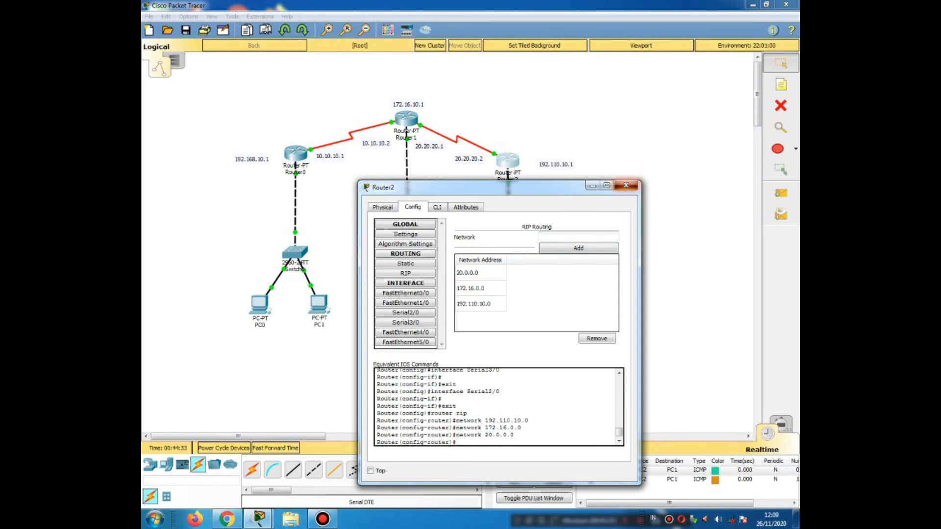
pyautogui.click(625, 185)
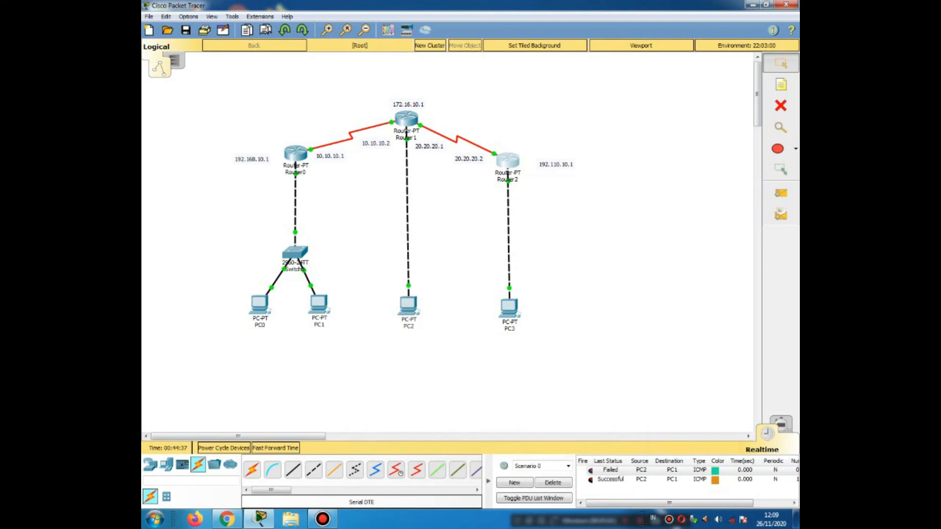
# - Add networks 192.110.10.0 and 20.0.0.0 to Router1's RIP routing, and close the Router1 window
pyautogui.click(406, 118)
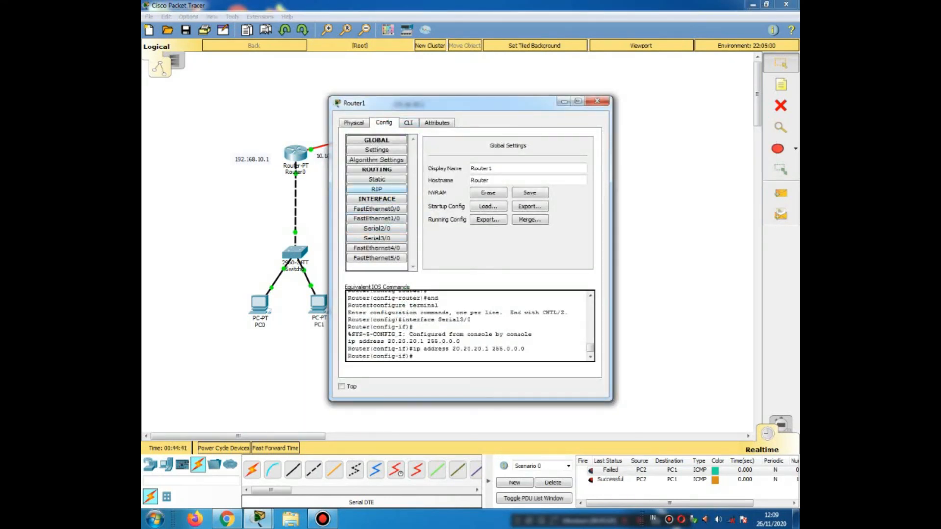
pyautogui.click(377, 189)
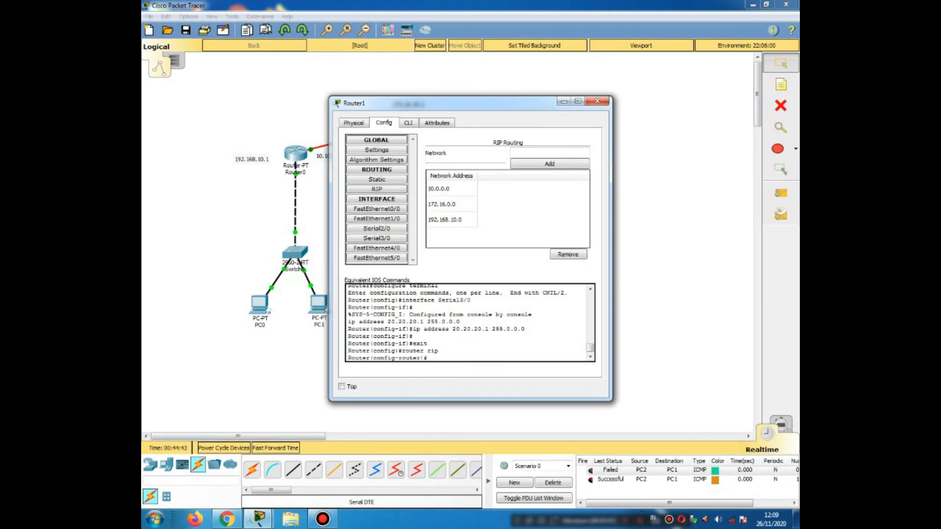
pyautogui.moveTo(441, 103); pyautogui.dragTo(518, 197)
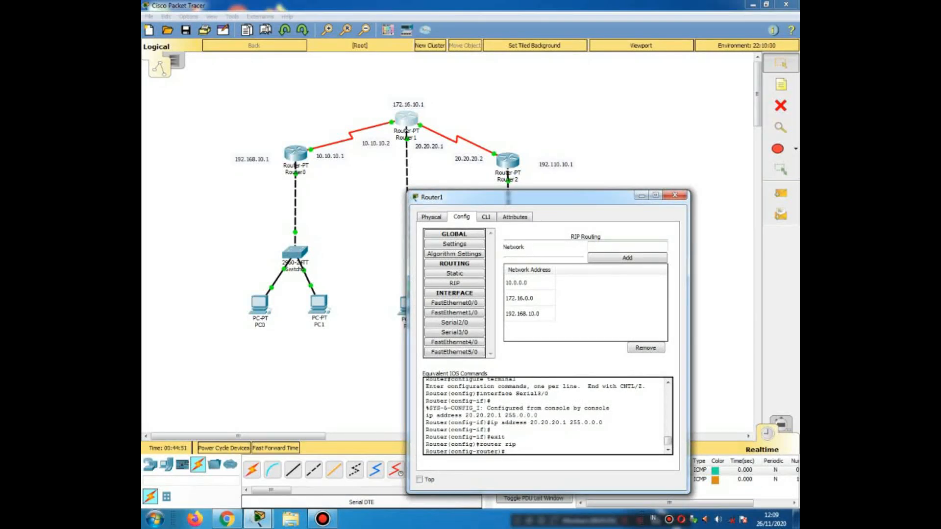
pyautogui.write('192.110.10.0')
pyautogui.click(627, 257)
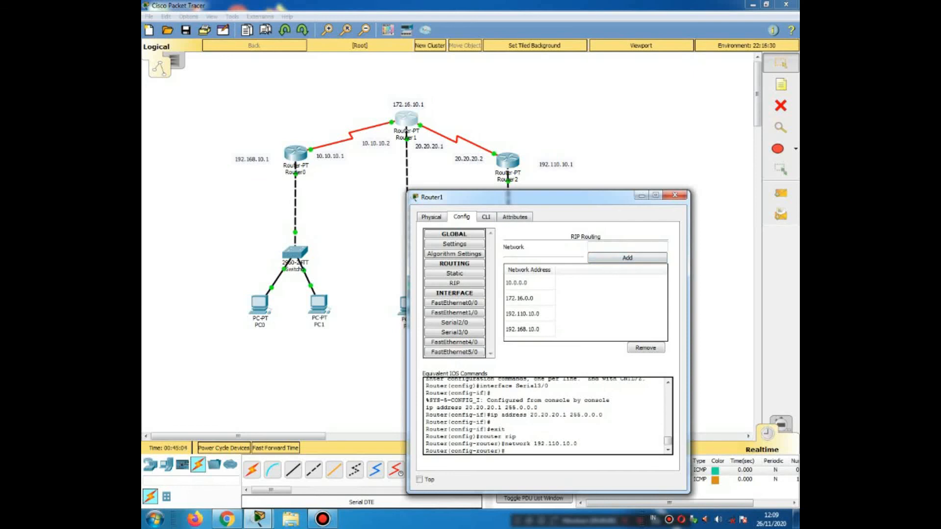
pyautogui.write('20.0.0.0')
pyautogui.press('Return')
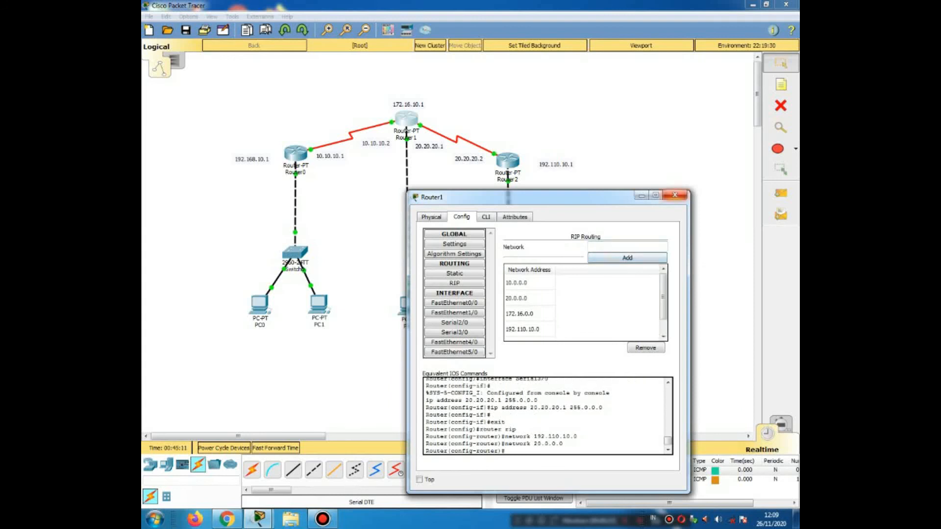
pyautogui.click(675, 195)
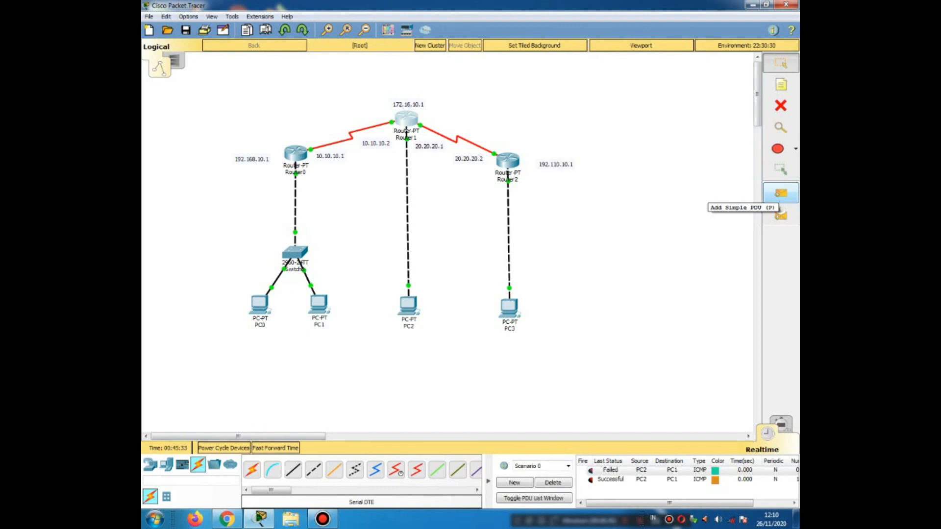
# - Delete the existing PDU scenario entries and send a simple PDU from PC3 to PC2
pyautogui.press('p')
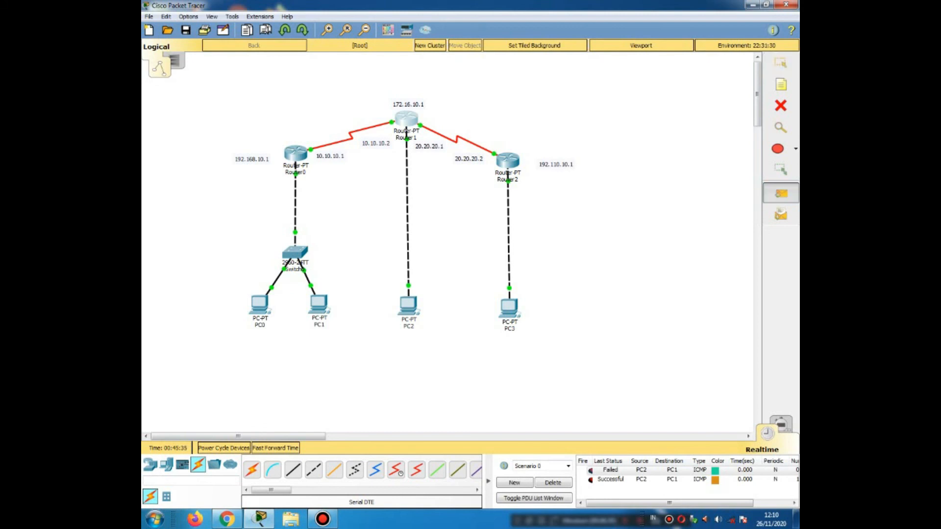
pyautogui.click(553, 483)
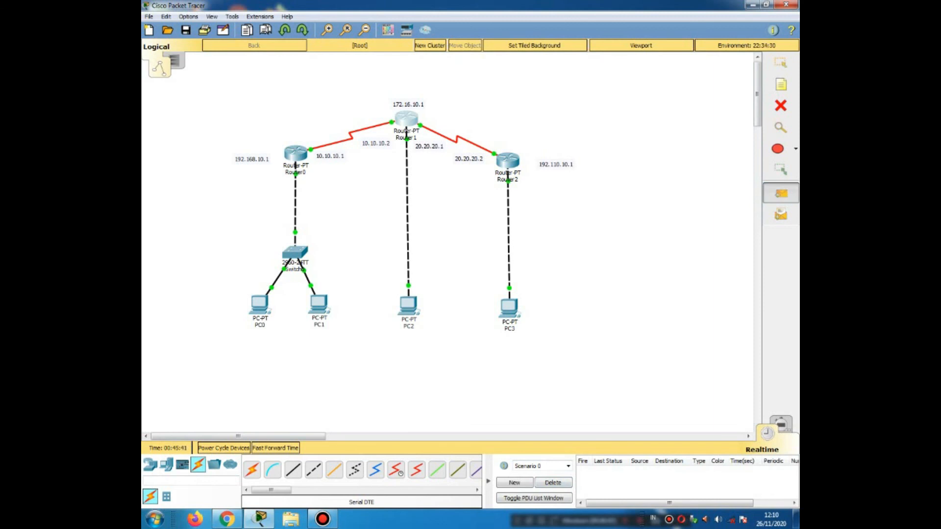
pyautogui.click(510, 308)
pyautogui.click(408, 307)
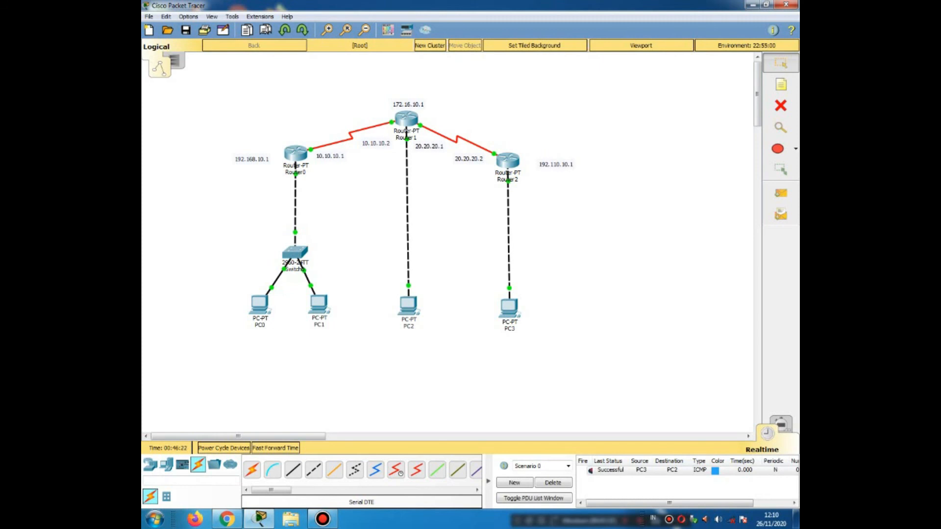
# - Ping PC3 at 192.110.10.5 from PC2's command prompt, and close the PC2 window
pyautogui.moveTo(509, 307)
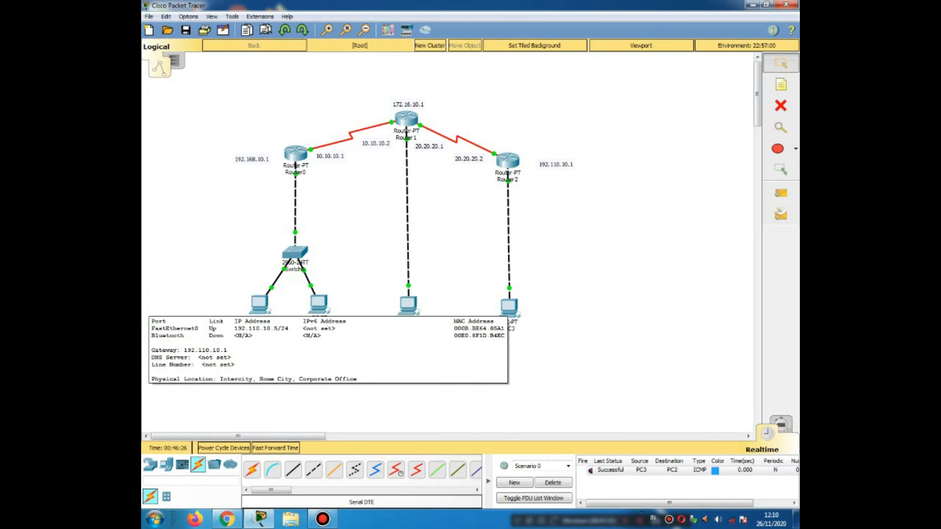
pyautogui.click(408, 303)
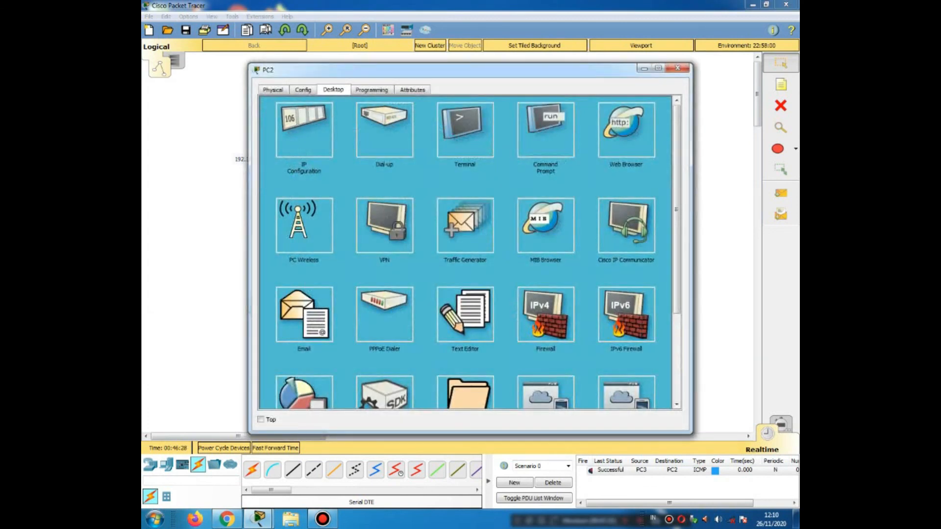
pyautogui.click(545, 130)
pyautogui.moveTo(670, 338); pyautogui.dragTo(670, 368)
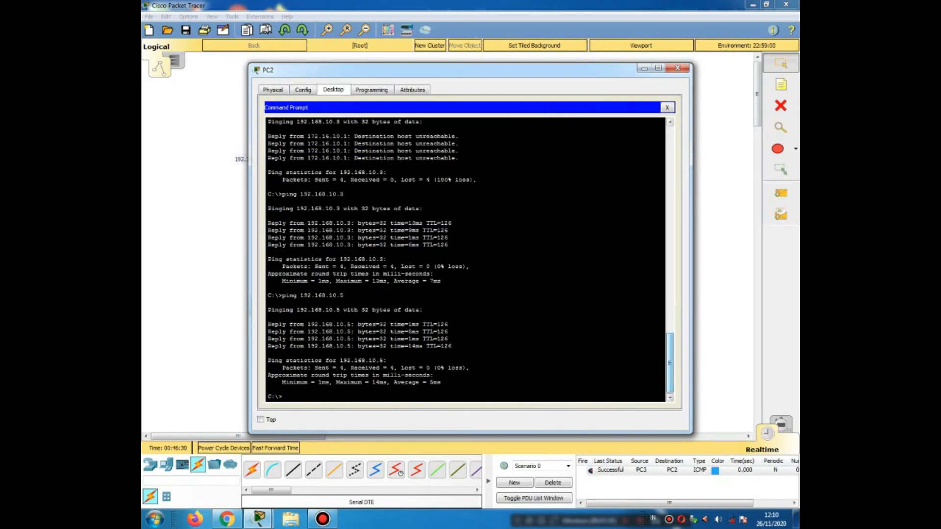
pyautogui.write('ping 192.1')
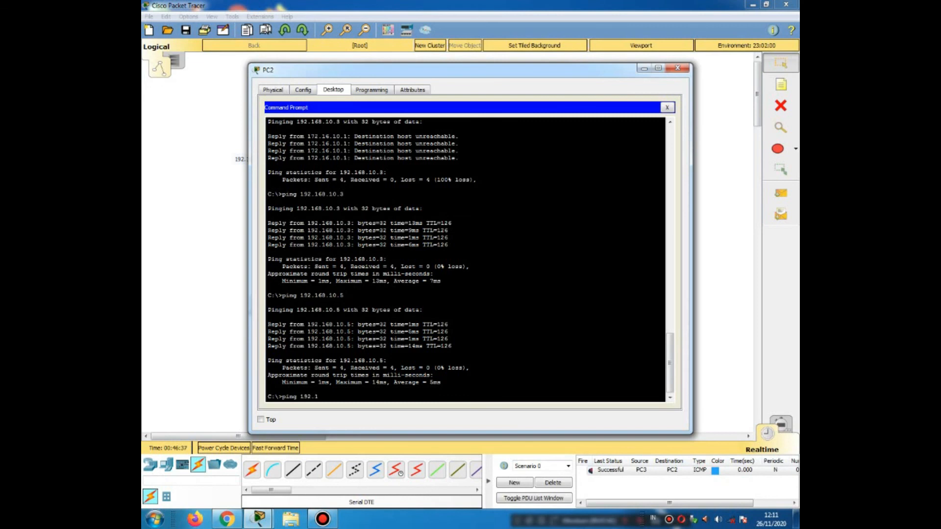
pyautogui.write('10.10.5')
pyautogui.press('Return')
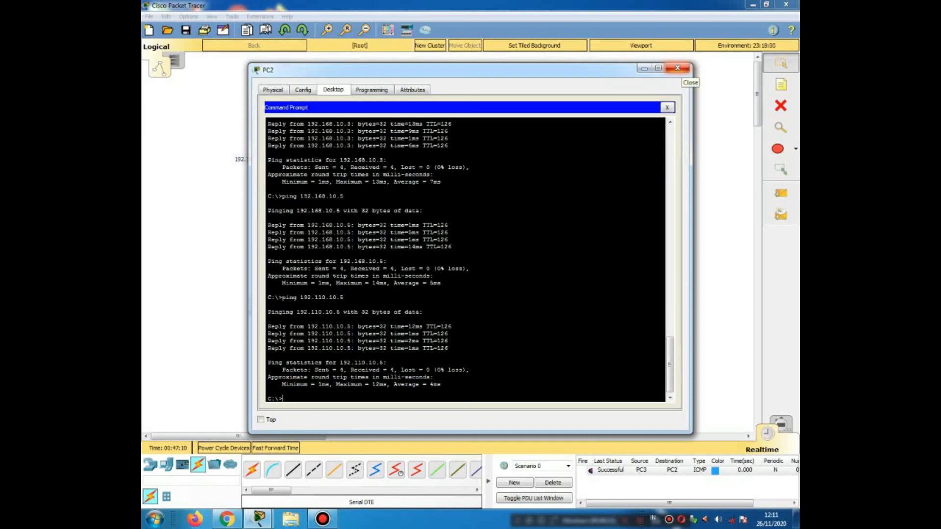
pyautogui.click(678, 68)
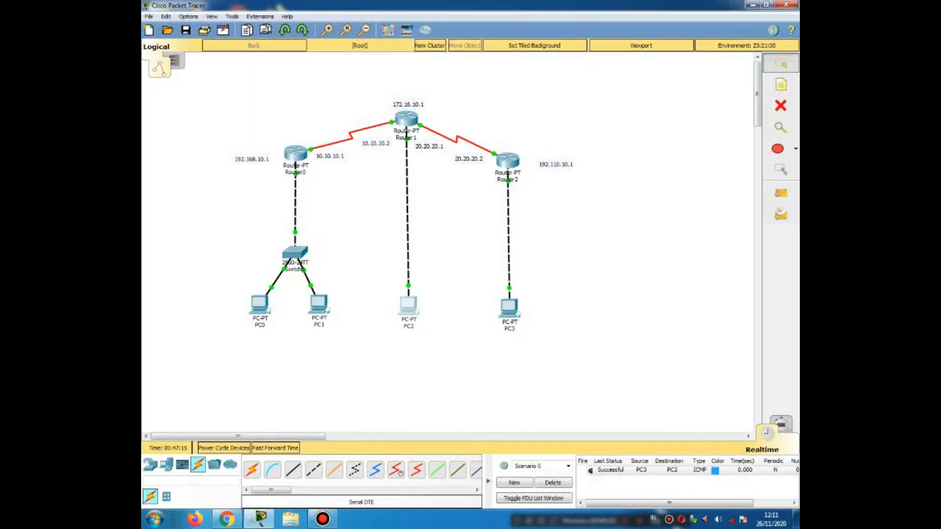
# - Ping PC2 at 172.16.10.5 from PC3's command prompt, and close the PC3 window
pyautogui.moveTo(510, 315)
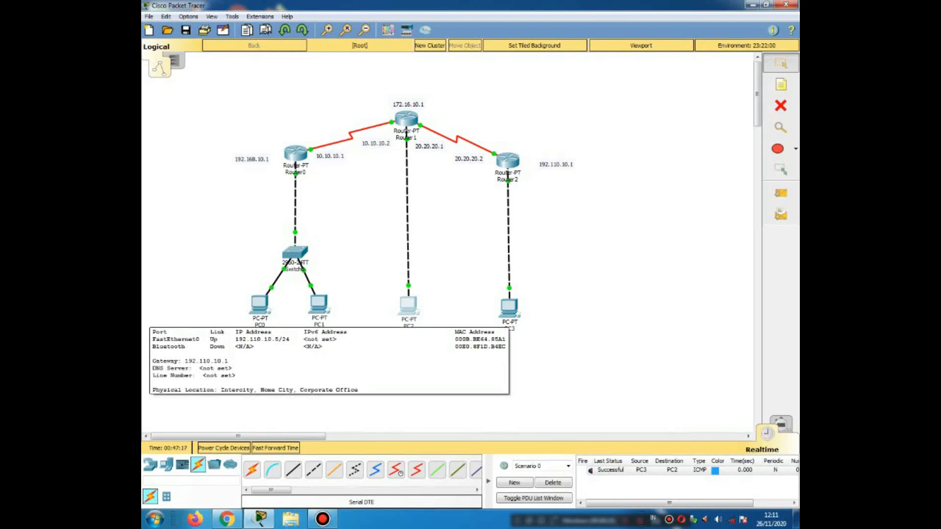
pyautogui.click(509, 308)
pyautogui.click(544, 125)
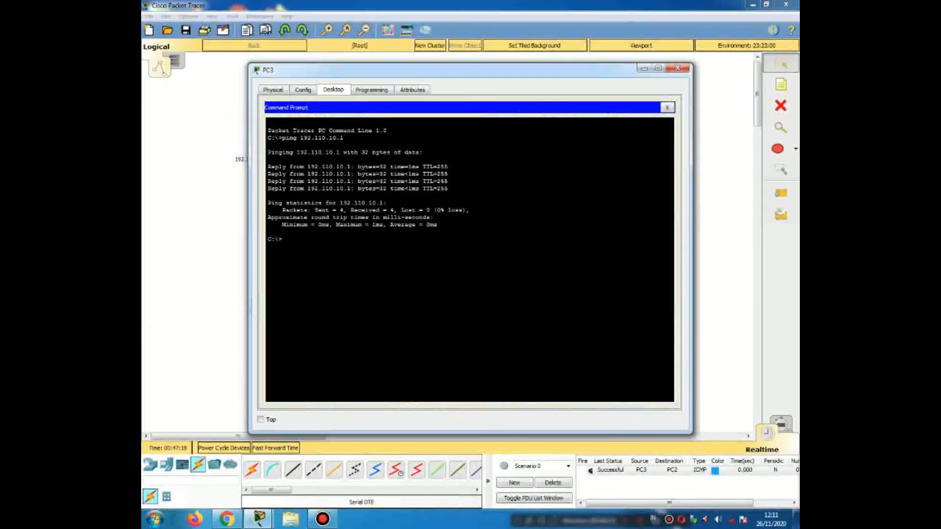
pyautogui.write('ping 172.')
pyautogui.write('16.10.5')
pyautogui.press('Return')
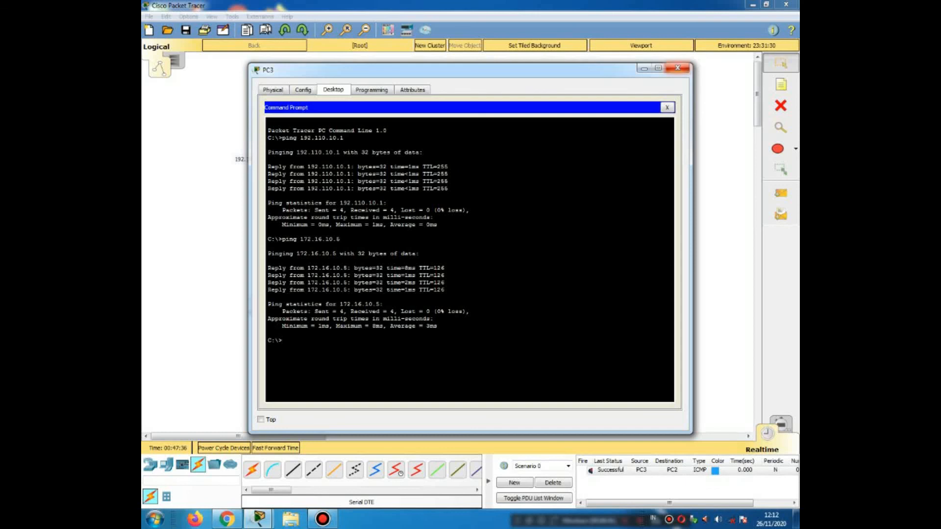
pyautogui.click(678, 68)
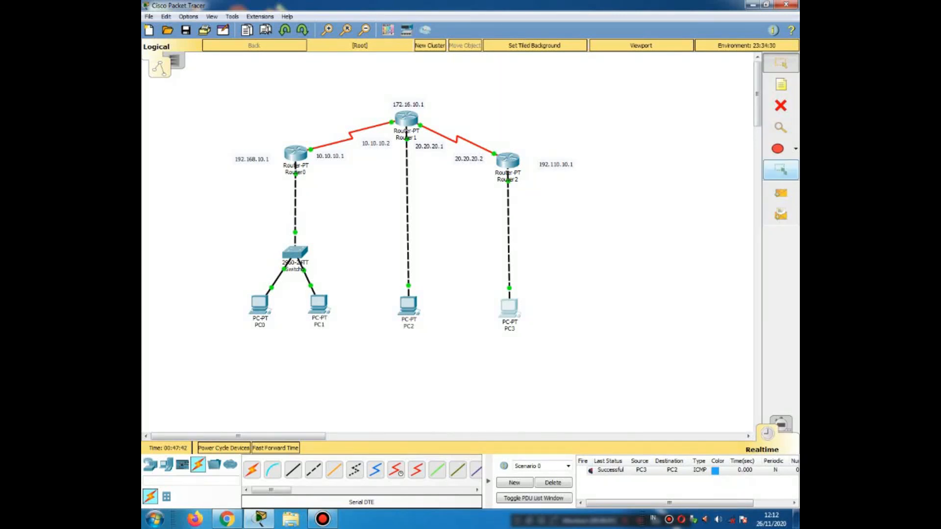
# - Review the networks in Router2's RIP routing, and close the Router2 window
pyautogui.moveTo(234, 105); pyautogui.dragTo(340, 213)
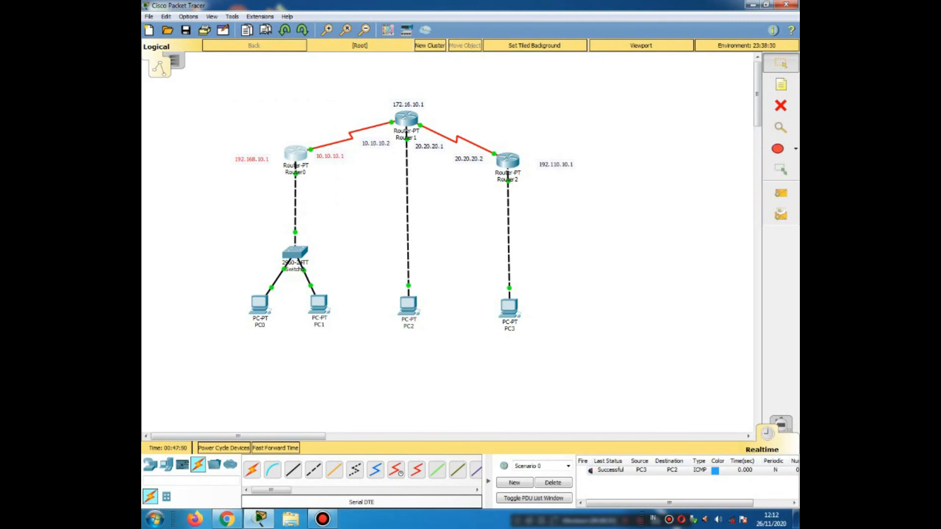
pyautogui.moveTo(474, 109); pyautogui.dragTo(596, 204)
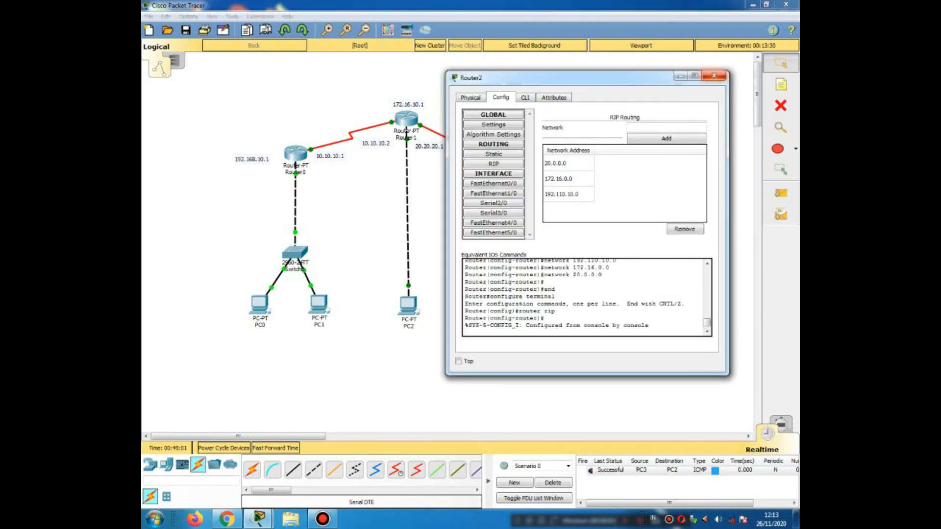
pyautogui.click(714, 75)
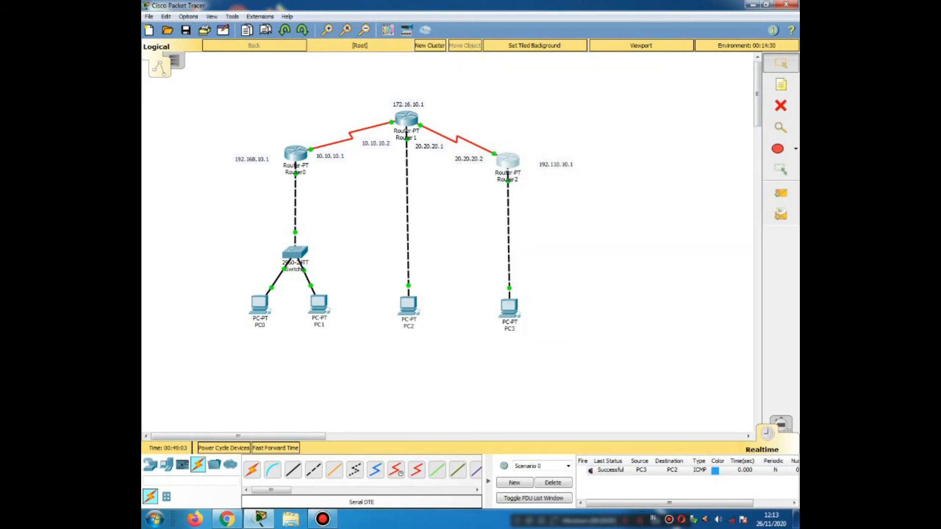
# - Send simple PDUs from PC3 to PC1, PC3 to PC0 and PC1 to PC3, and delete the PDU scenario entries
pyautogui.moveTo(509, 307)
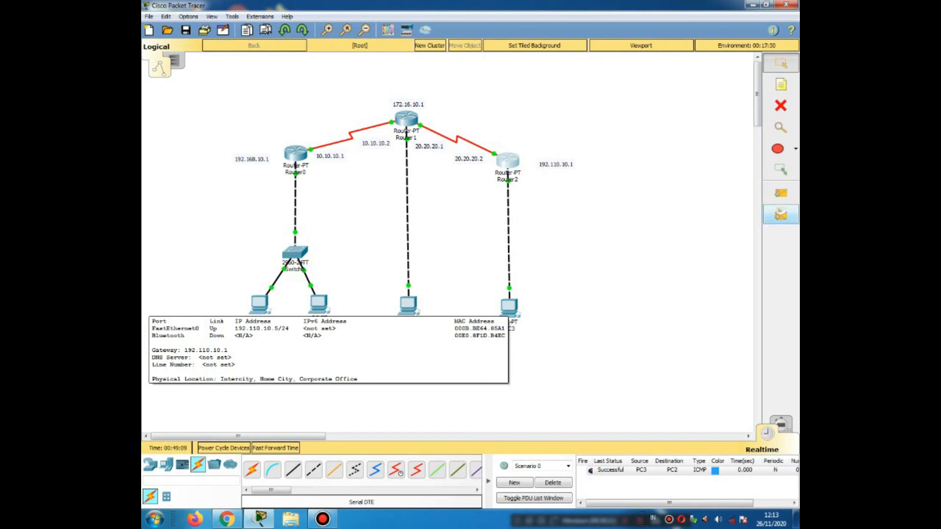
pyautogui.click(781, 193)
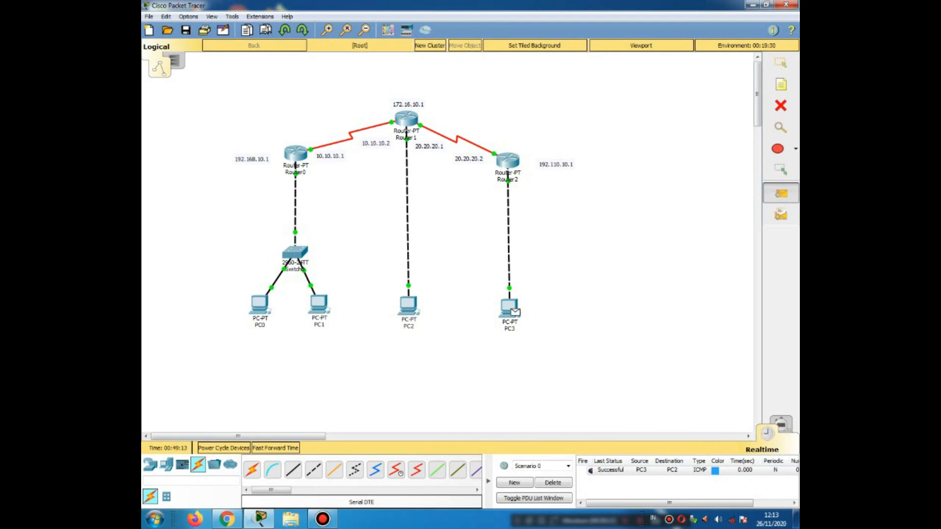
pyautogui.click(319, 304)
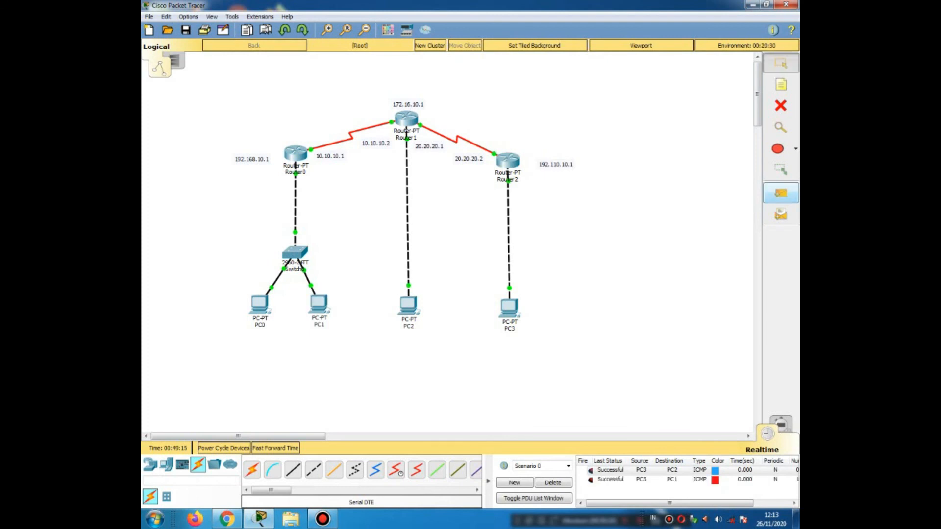
pyautogui.click(781, 193)
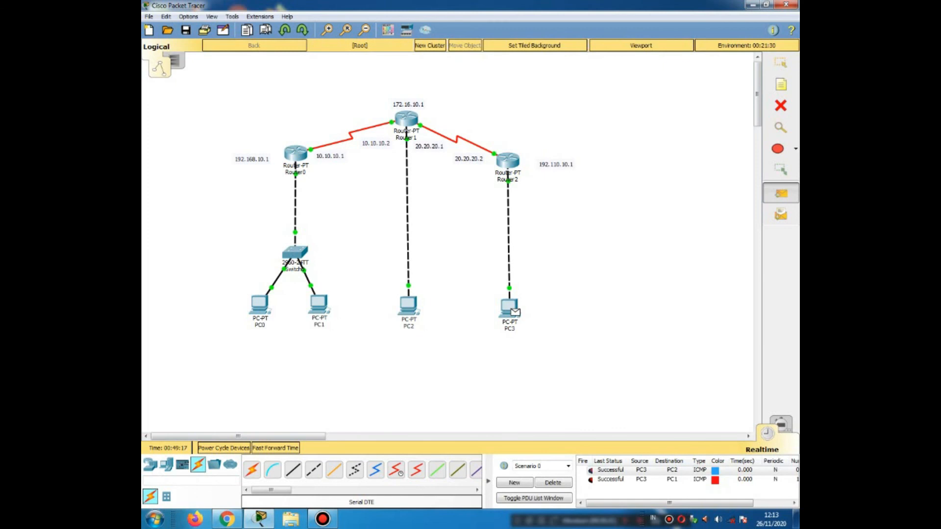
pyautogui.click(260, 304)
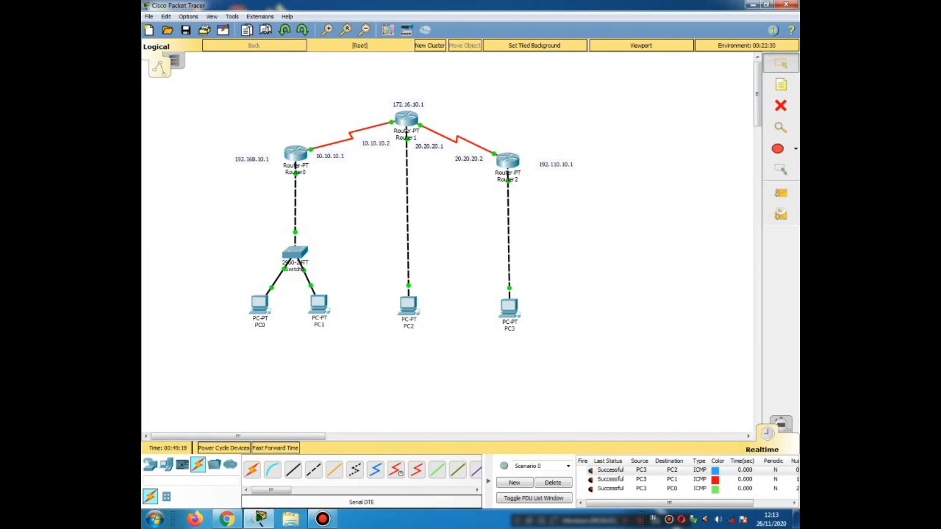
pyautogui.click(780, 193)
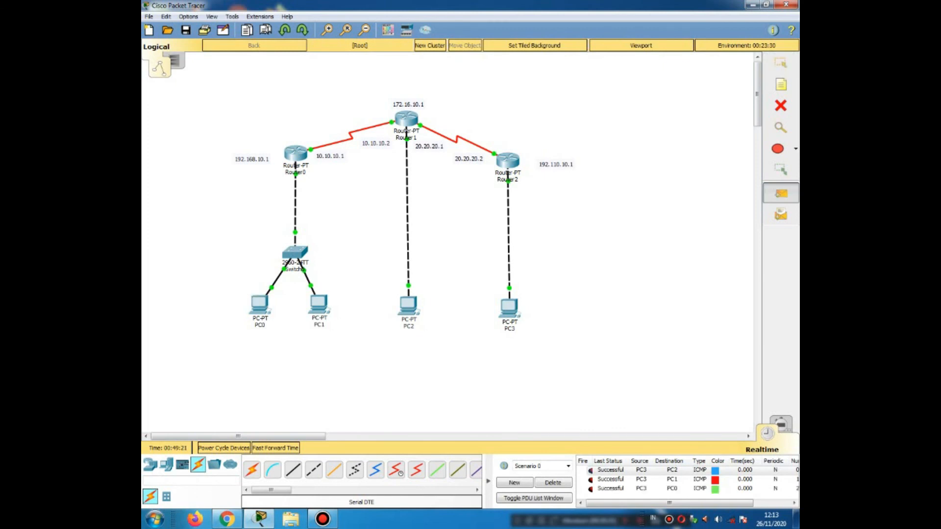
pyautogui.click(323, 304)
pyautogui.click(509, 308)
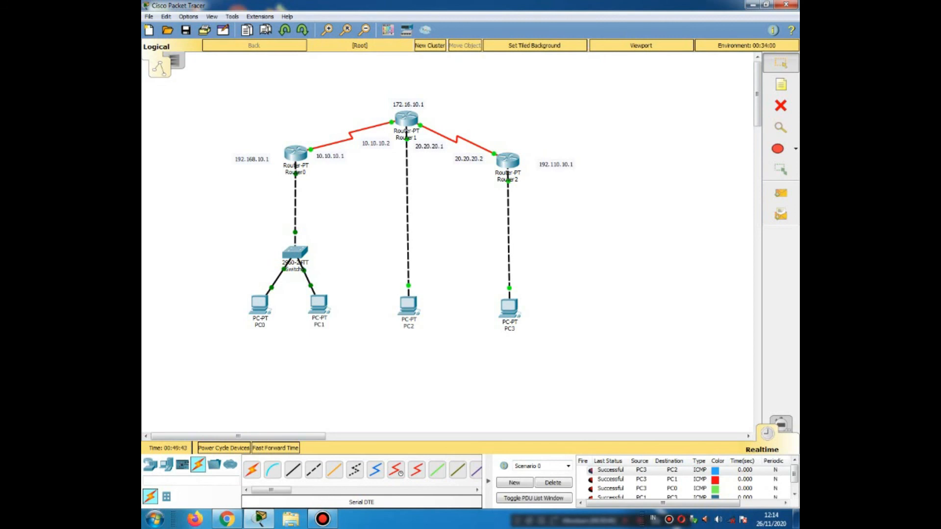
pyautogui.click(552, 482)
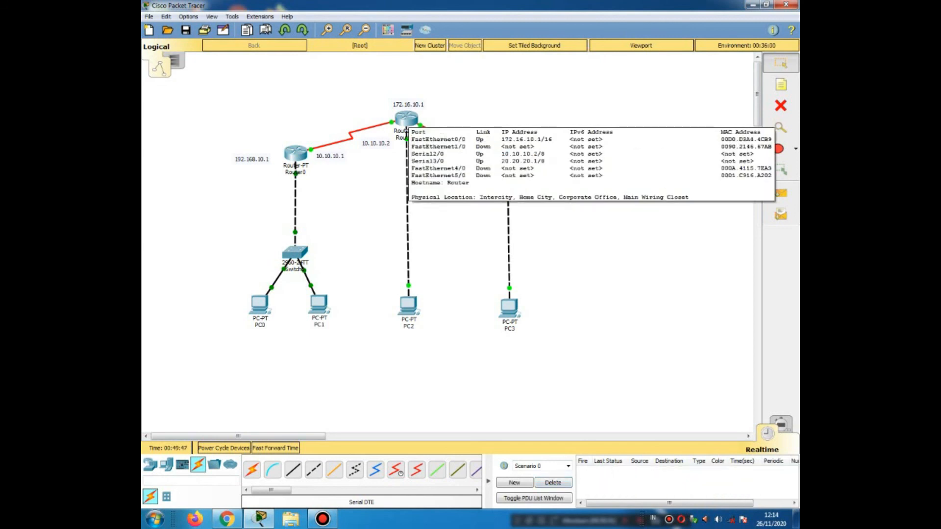
# - Review the full list of networks in Router1's RIP routing, and close the Router1 window
pyautogui.click(406, 122)
pyautogui.click(376, 189)
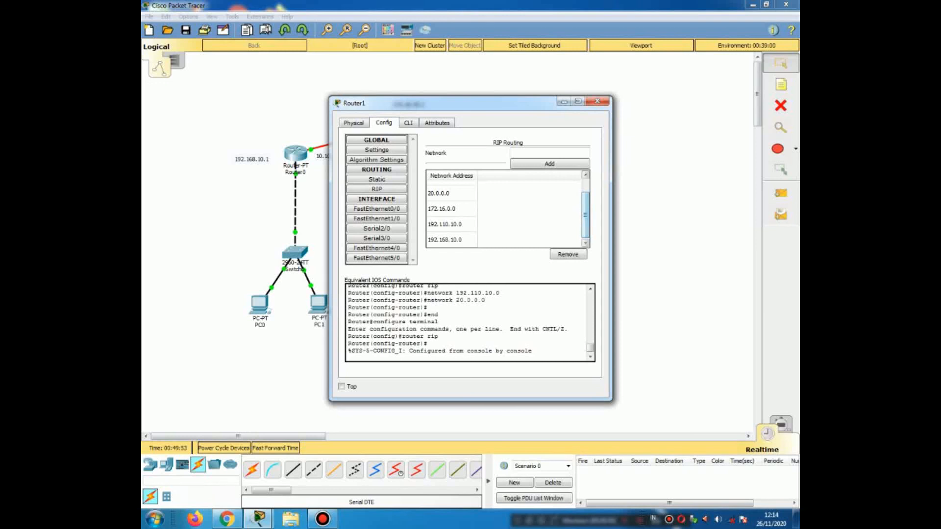
pyautogui.moveTo(585, 202); pyautogui.dragTo(585, 215)
pyautogui.click(598, 100)
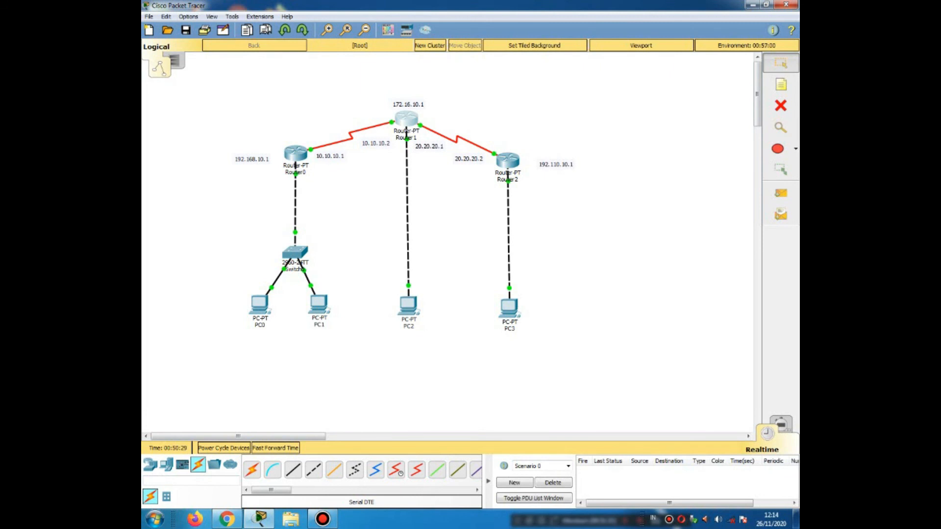
pyautogui.moveTo(405, 119)
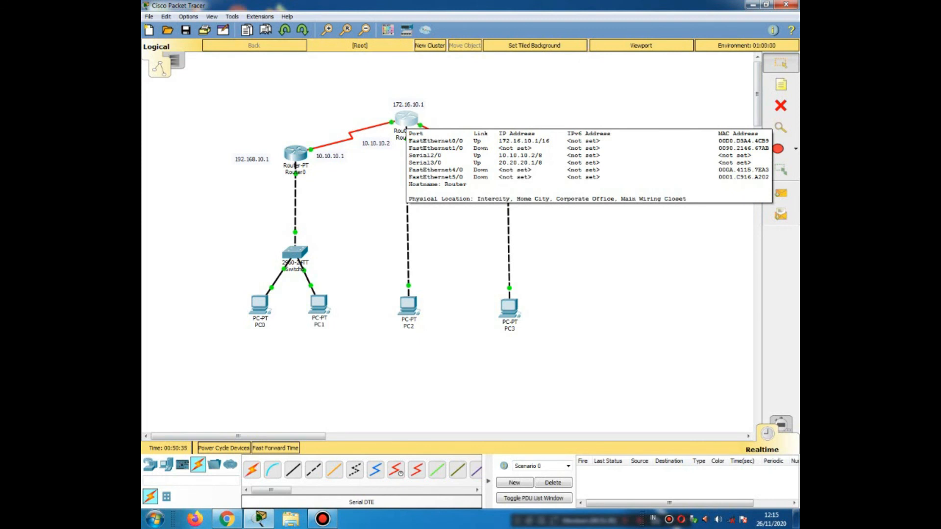
pyautogui.click(405, 119)
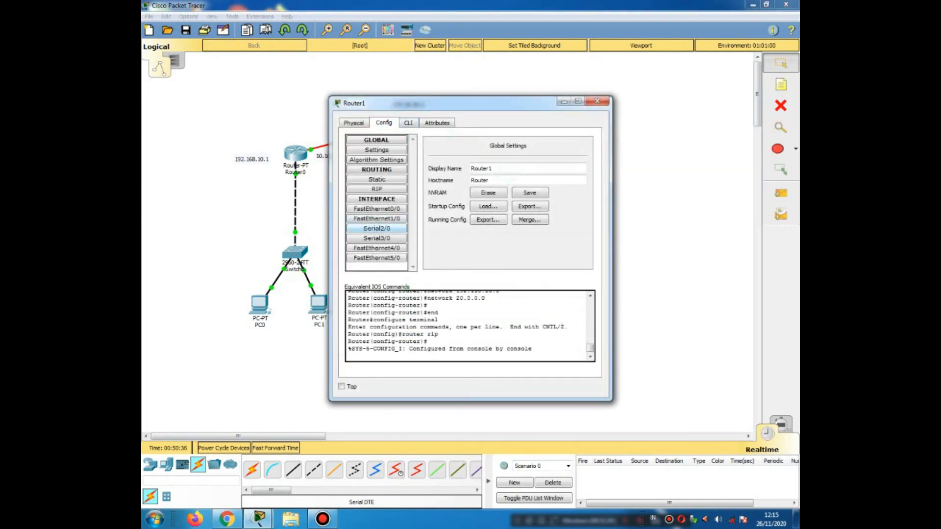
pyautogui.click(376, 189)
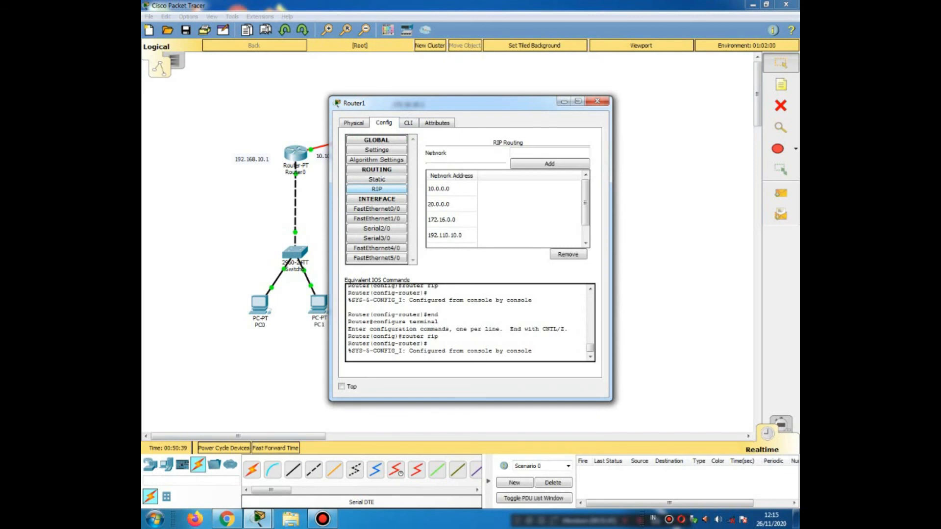
pyautogui.moveTo(585, 203); pyautogui.dragTo(585, 215)
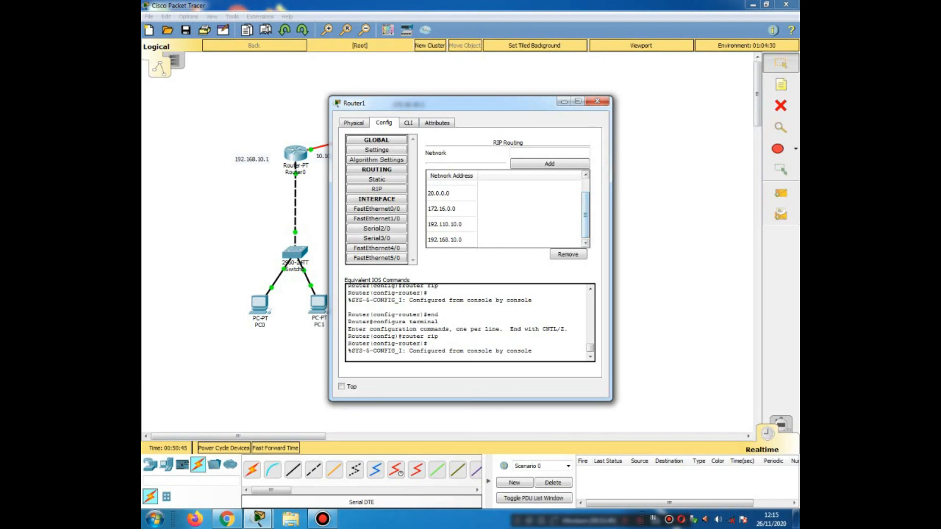
pyautogui.click(597, 101)
# - Ping 192.168.10.5 and 192.168.10.3 from PC3's command prompt, and close the PC3 window
pyautogui.click(509, 308)
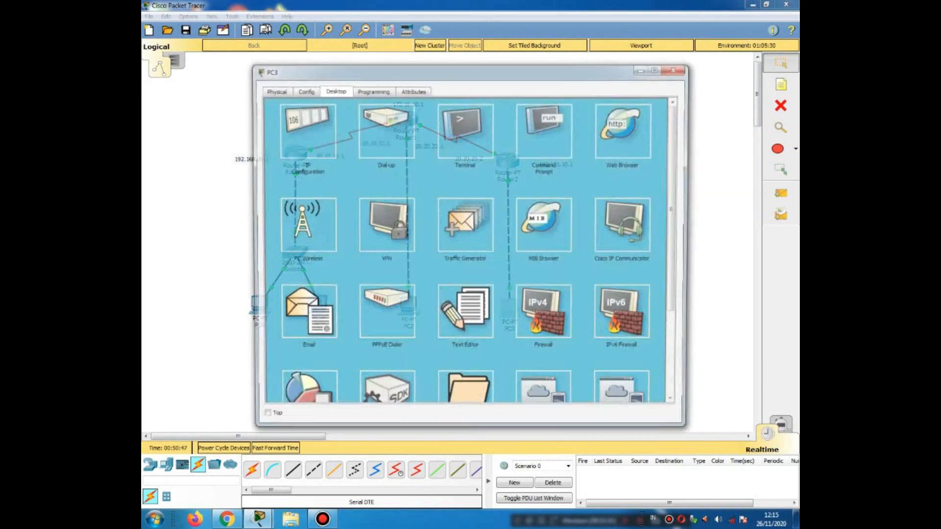
pyautogui.click(545, 129)
pyautogui.write('ping 192.168.10.5')
pyautogui.press('Return')
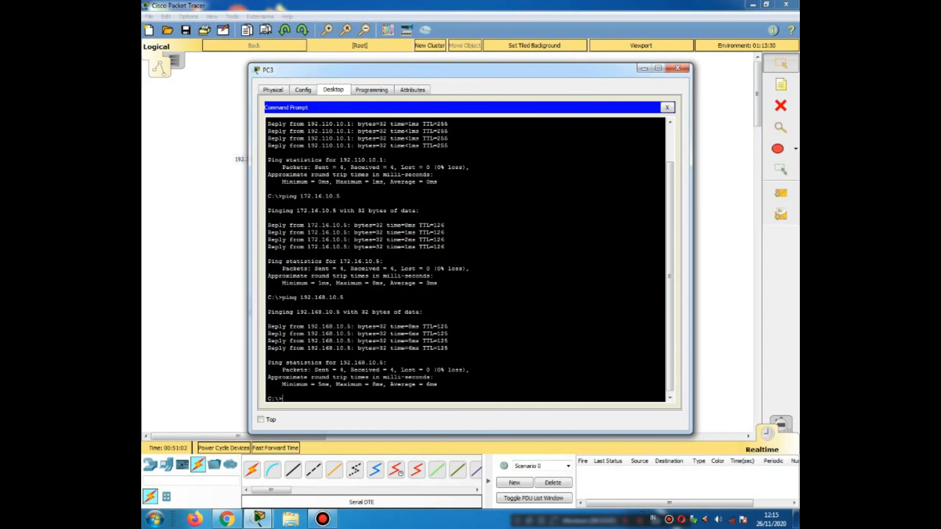
pyautogui.write('ping 192.168.10.3')
pyautogui.press('Return')
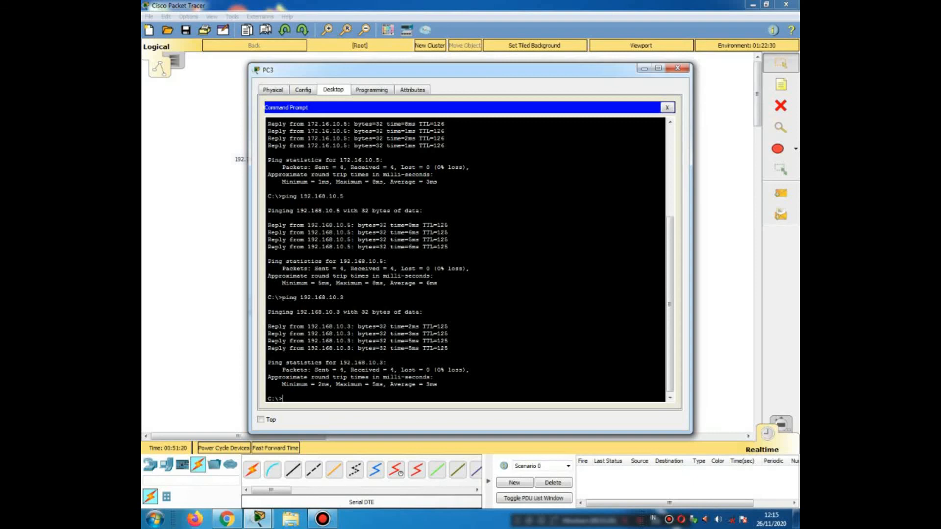
pyautogui.click(677, 68)
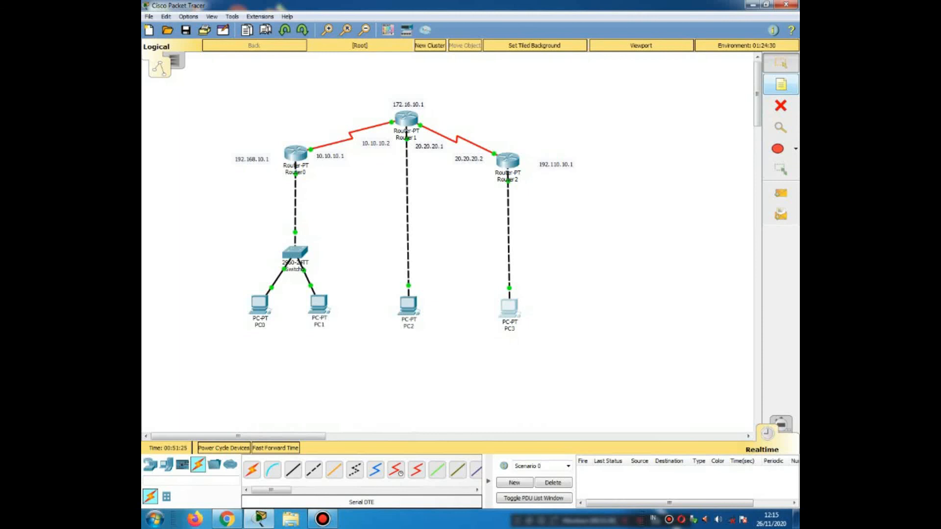
# - Place a note containing the author's name and title beside the link between Router2 and PC3
pyautogui.click(780, 85)
pyautogui.click(549, 225)
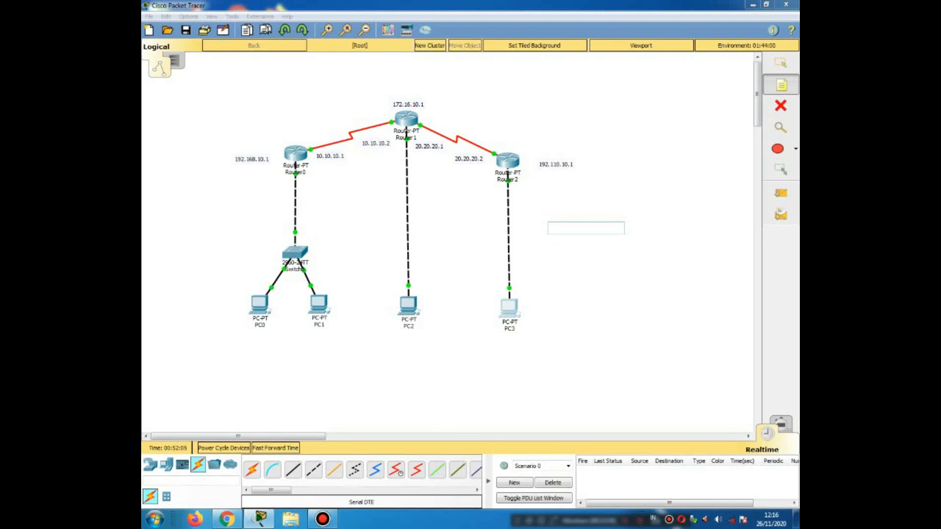
pyautogui.write('sukarno,skom.')
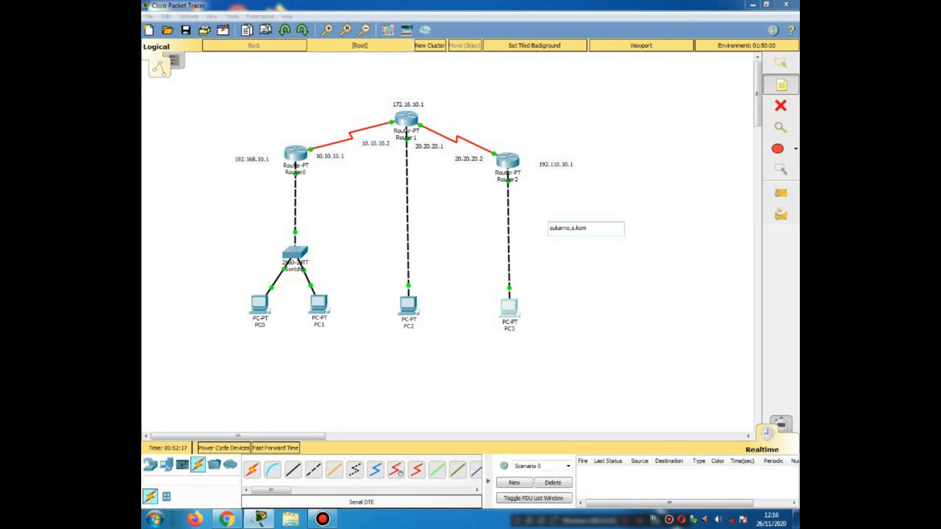